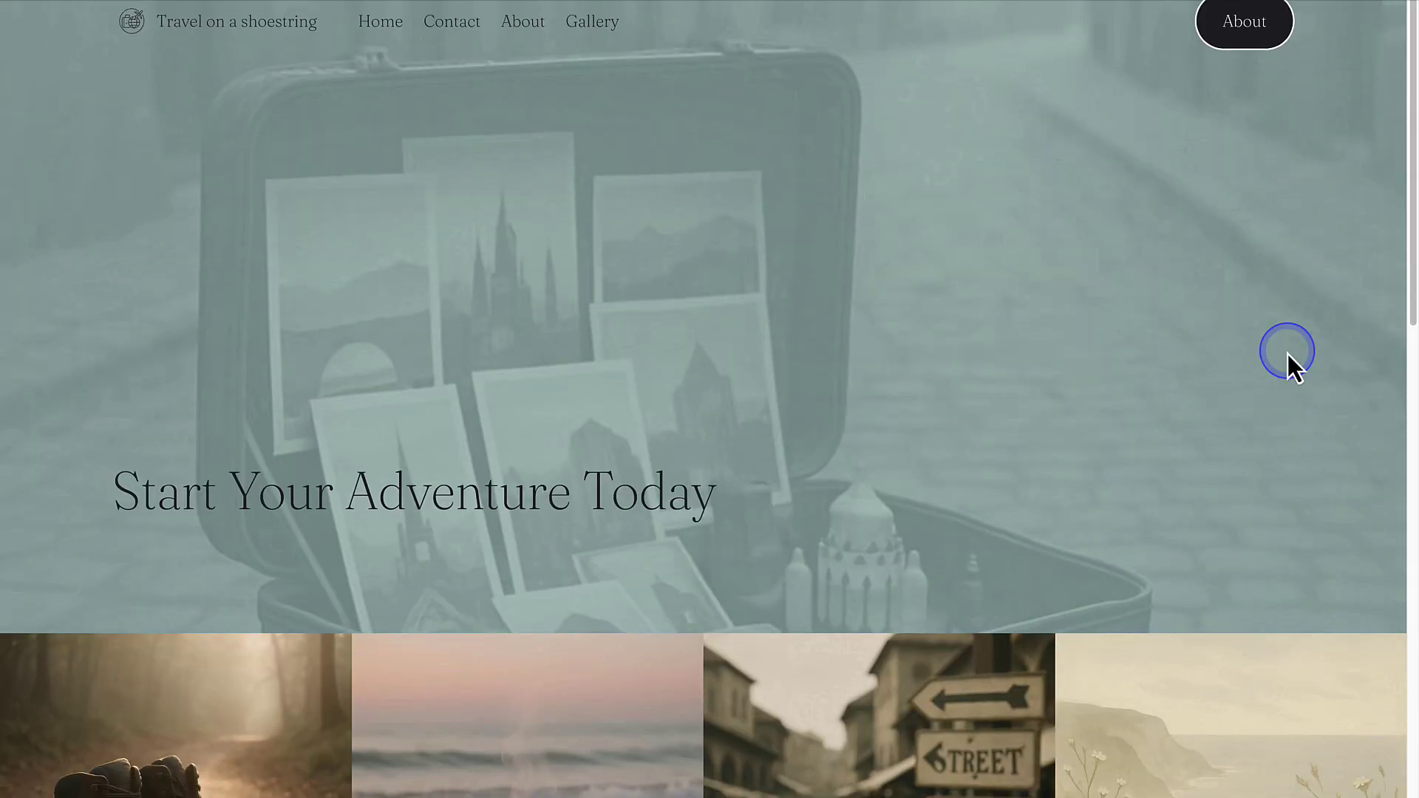
pyautogui.scroll(-3, 1287, 354)
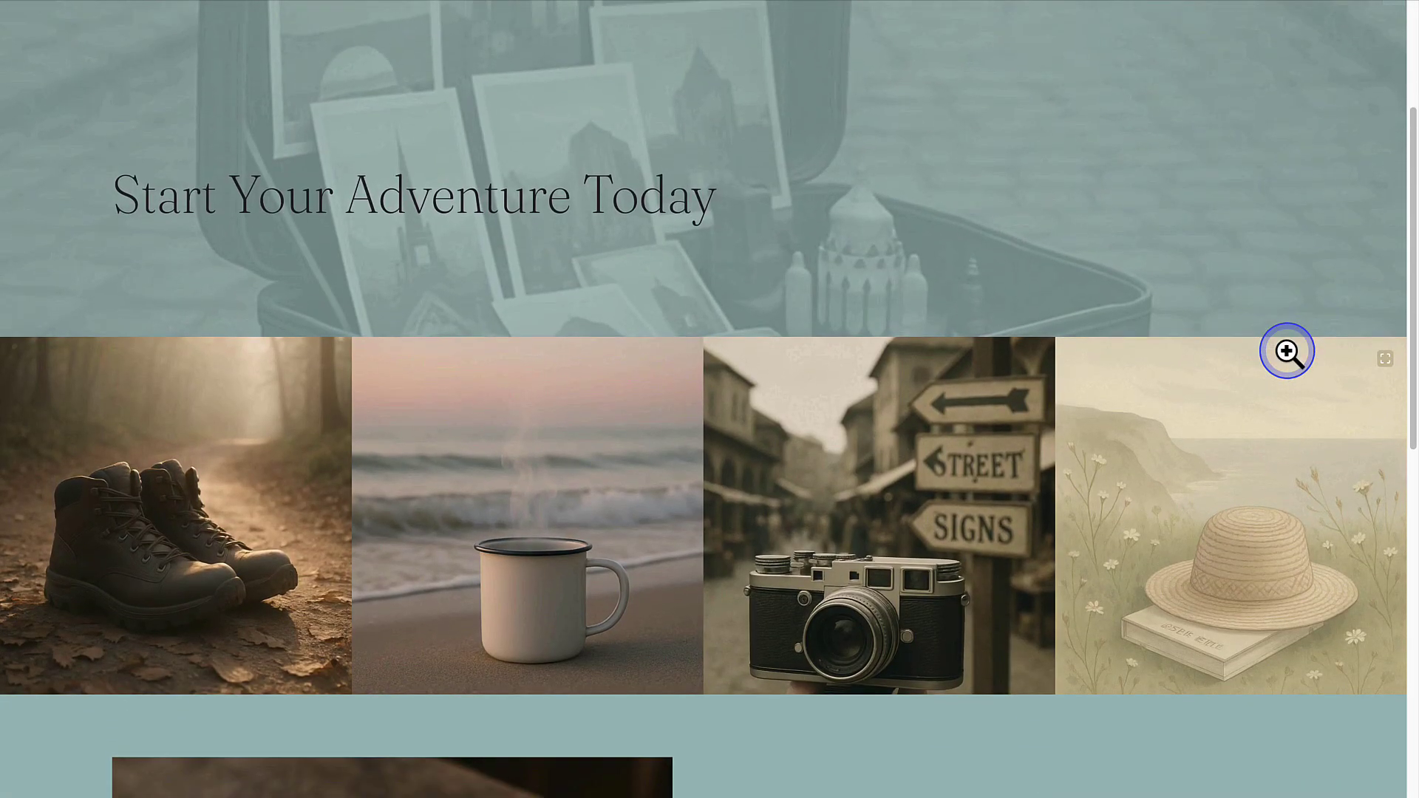
pyautogui.scroll(-4, 1286, 354)
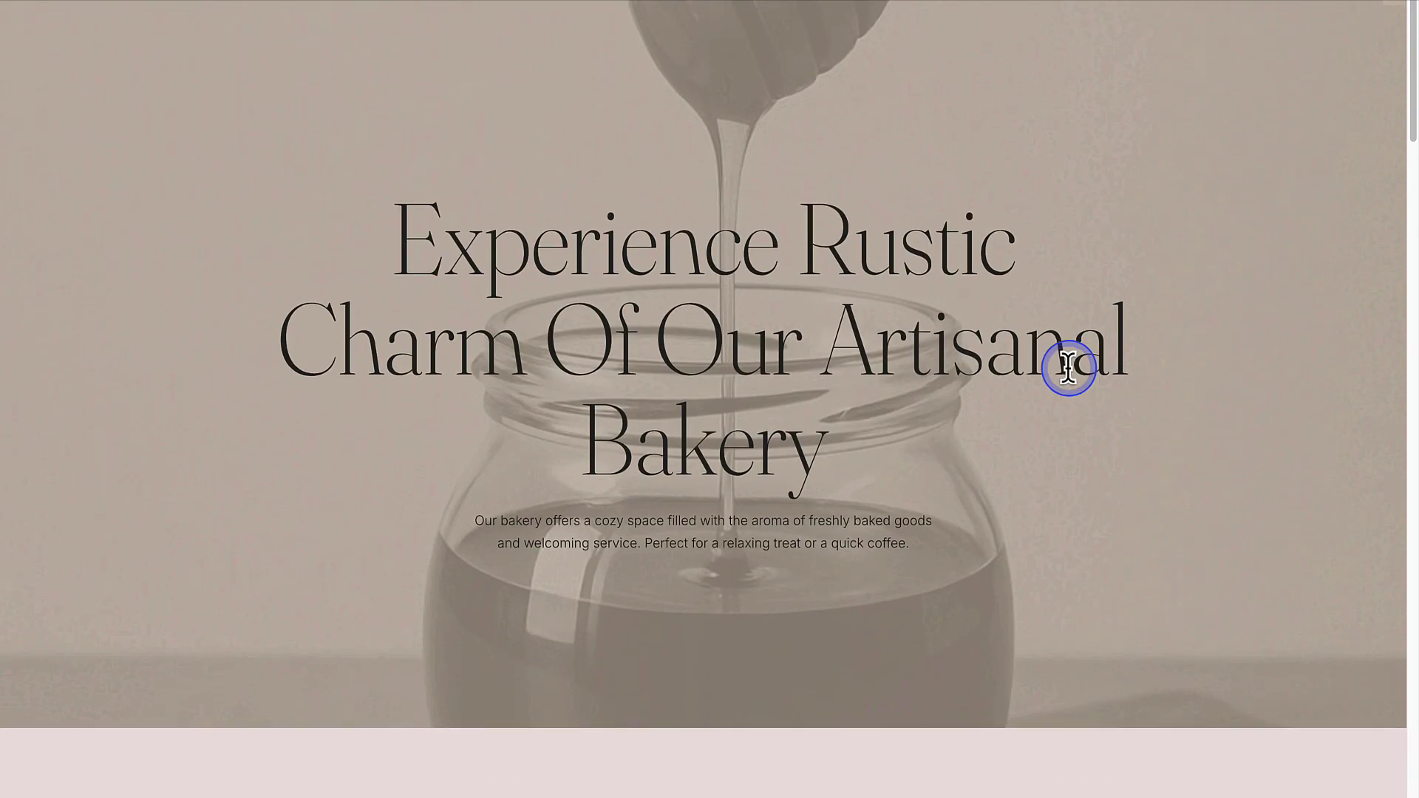
pyautogui.scroll(-3, 1070, 372)
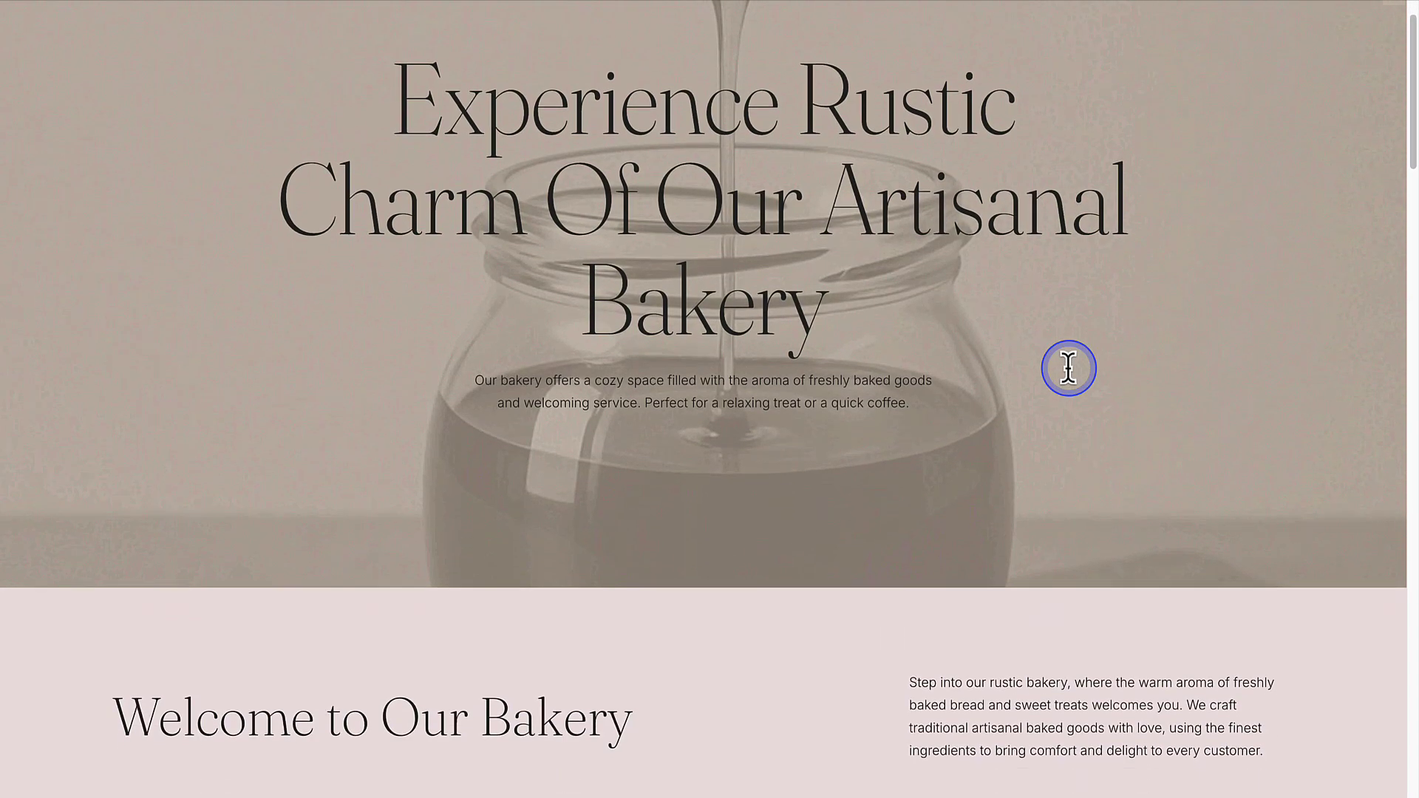
pyautogui.scroll(-3, 1070, 371)
pyautogui.scroll(-3, 1070, 372)
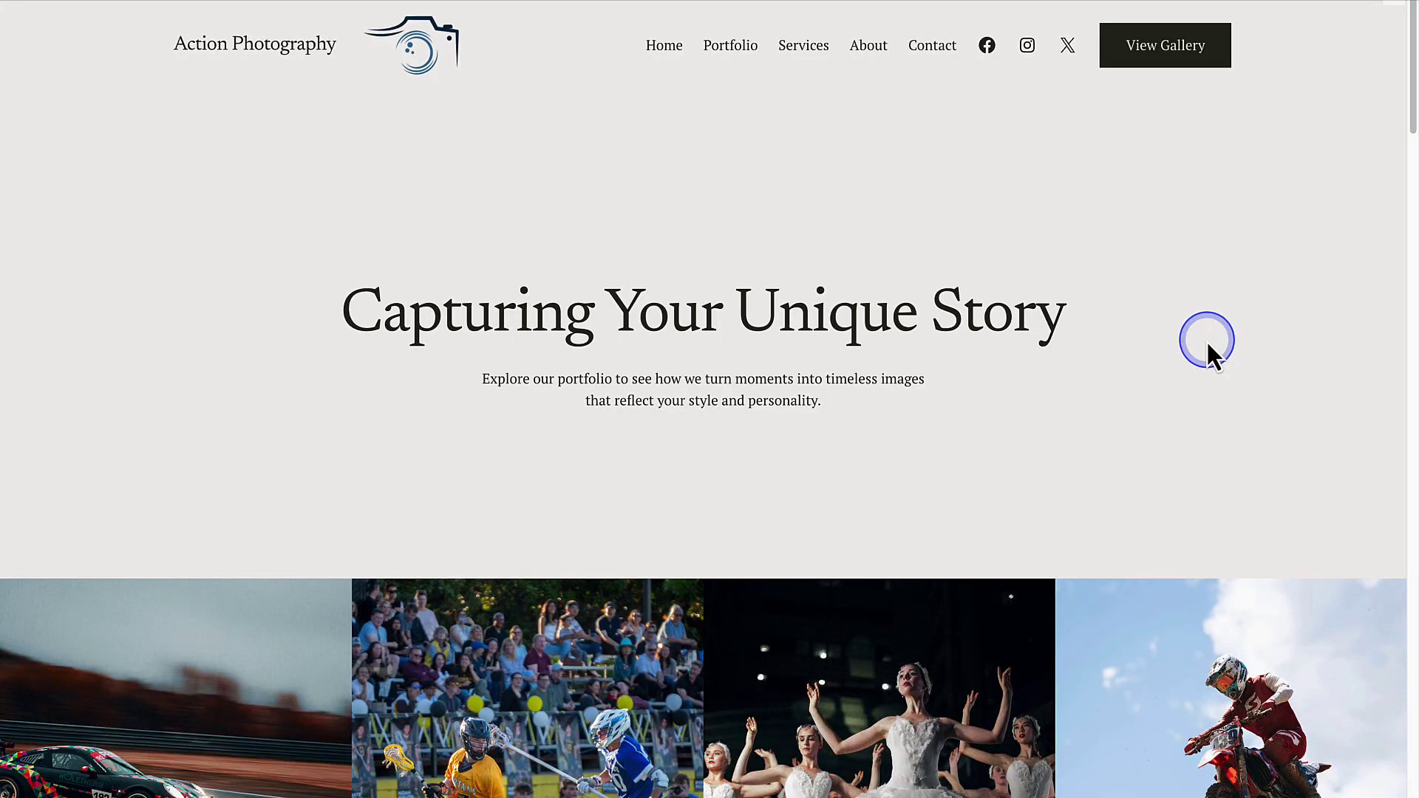
pyautogui.scroll(-2, 1206, 340)
pyautogui.scroll(-2, 1207, 341)
pyautogui.scroll(-3, 1206, 341)
pyautogui.scroll(-3, 1206, 341)
pyautogui.scroll(-4, 1206, 340)
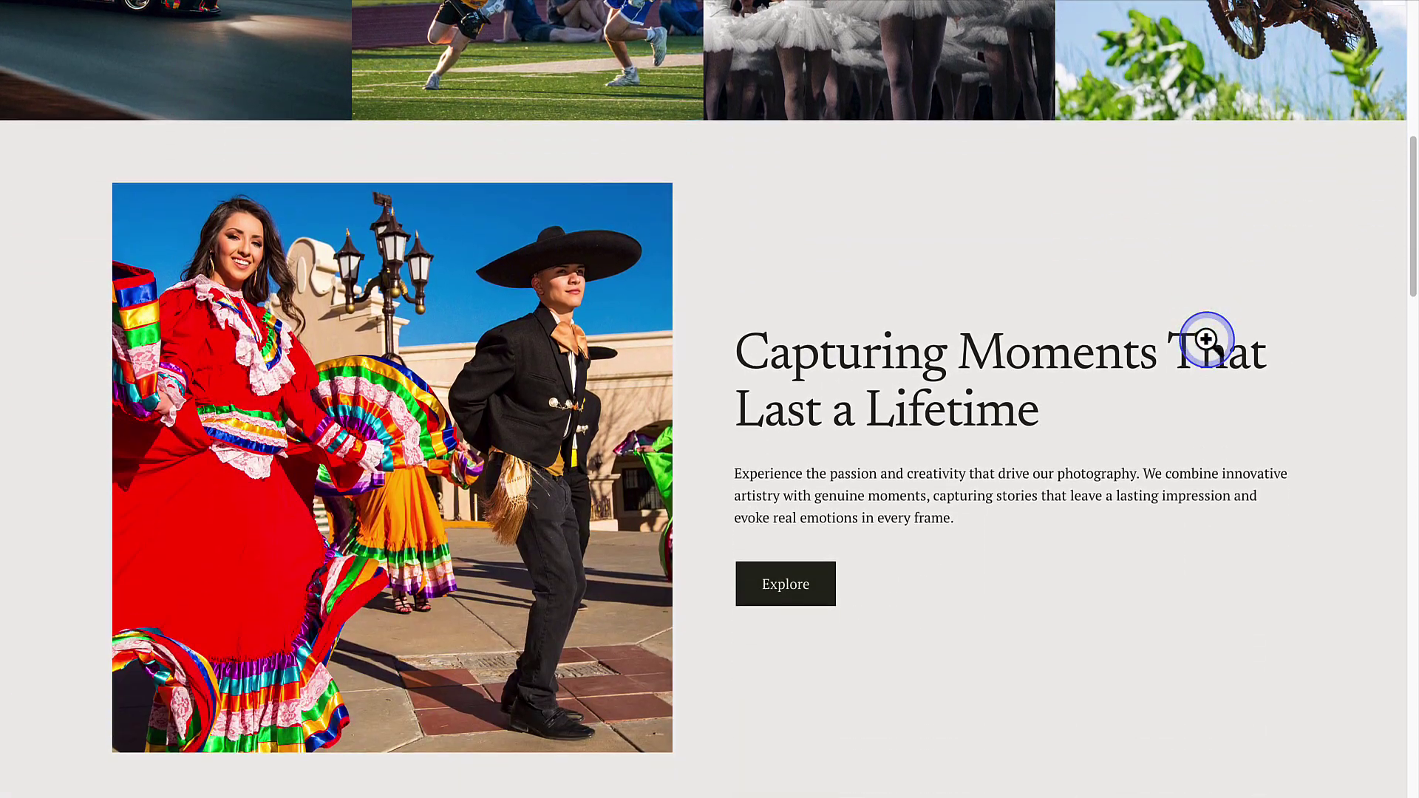
pyautogui.scroll(-1, 1206, 340)
pyautogui.scroll(-3, 1206, 340)
pyautogui.scroll(-2, 1207, 340)
pyautogui.scroll(-4, 1206, 340)
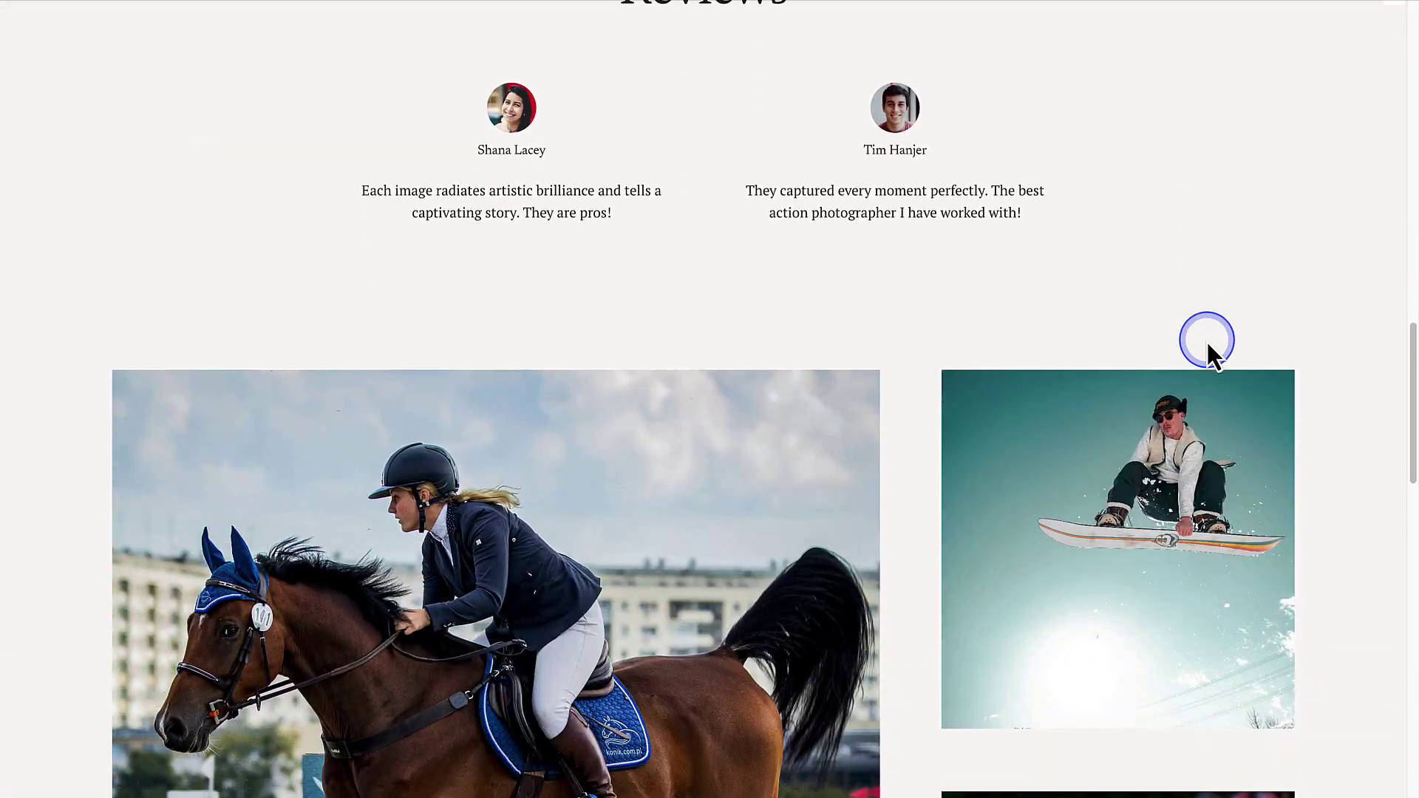
pyautogui.scroll(-2, 1206, 341)
pyautogui.scroll(-2, 1206, 340)
pyautogui.scroll(-3, 1206, 341)
pyautogui.scroll(-3, 1206, 341)
pyautogui.scroll(-3, 1206, 340)
pyautogui.scroll(-3, 1205, 340)
pyautogui.scroll(-2, 1206, 341)
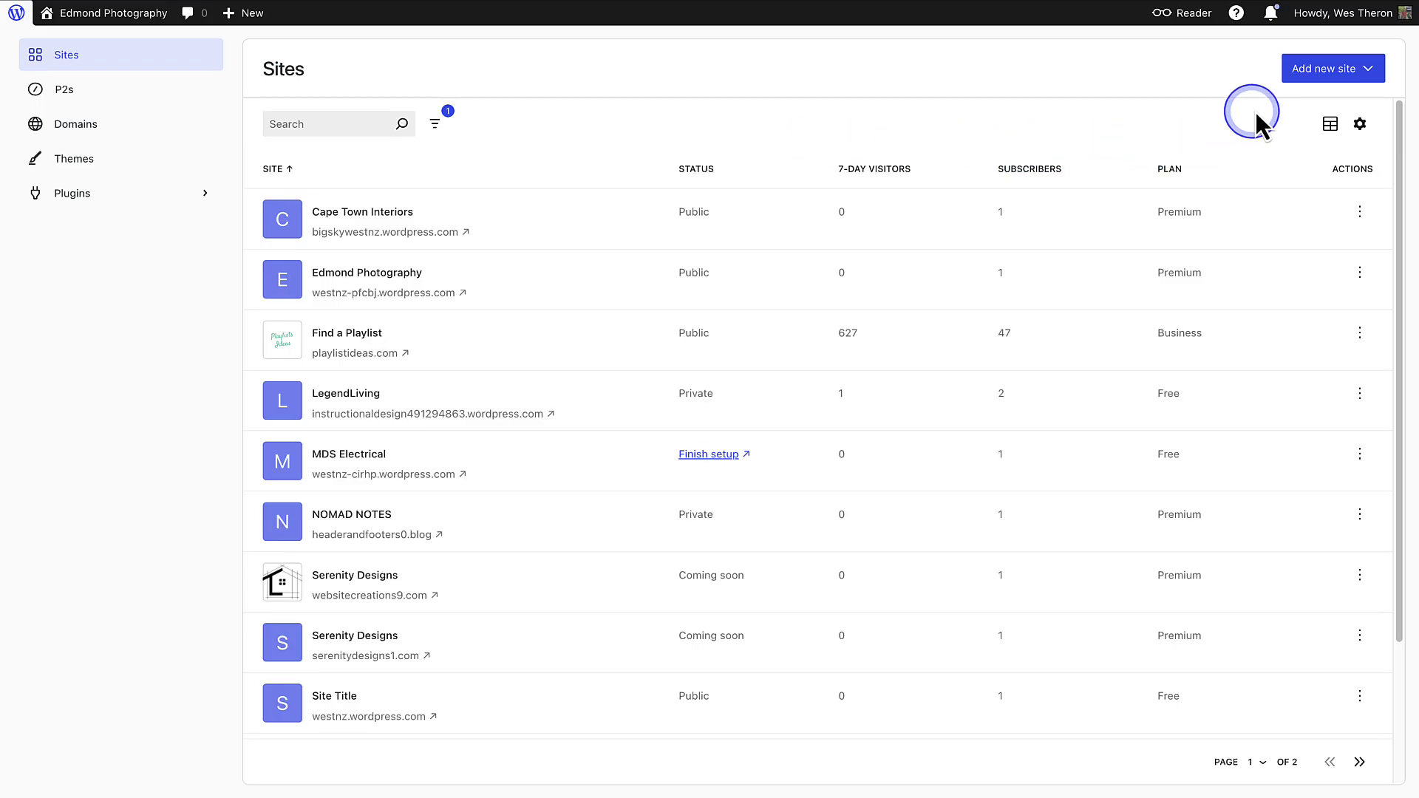
# Step: Start a new WordPress.com site with the Build with AI option
pyautogui.click(1334, 69)
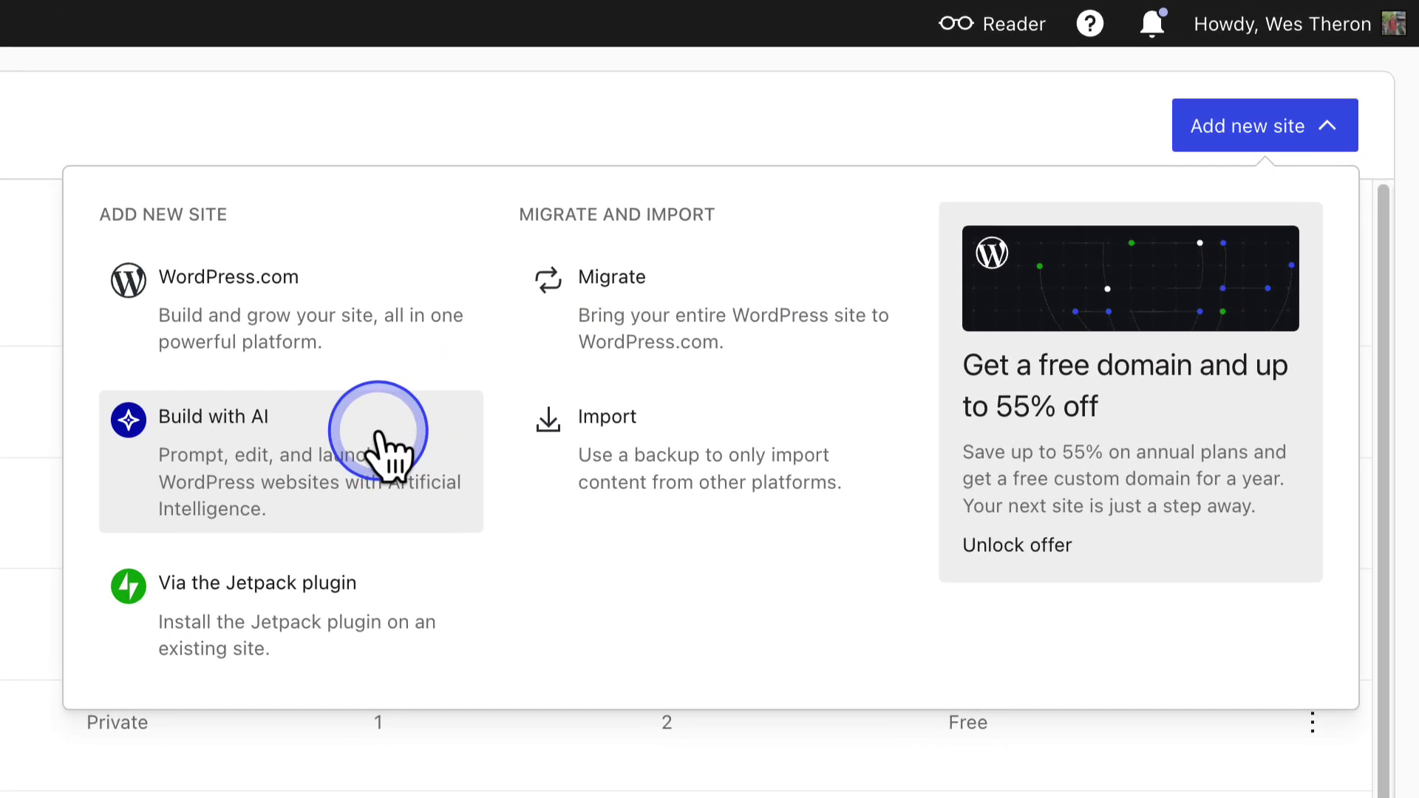
pyautogui.click(390, 451)
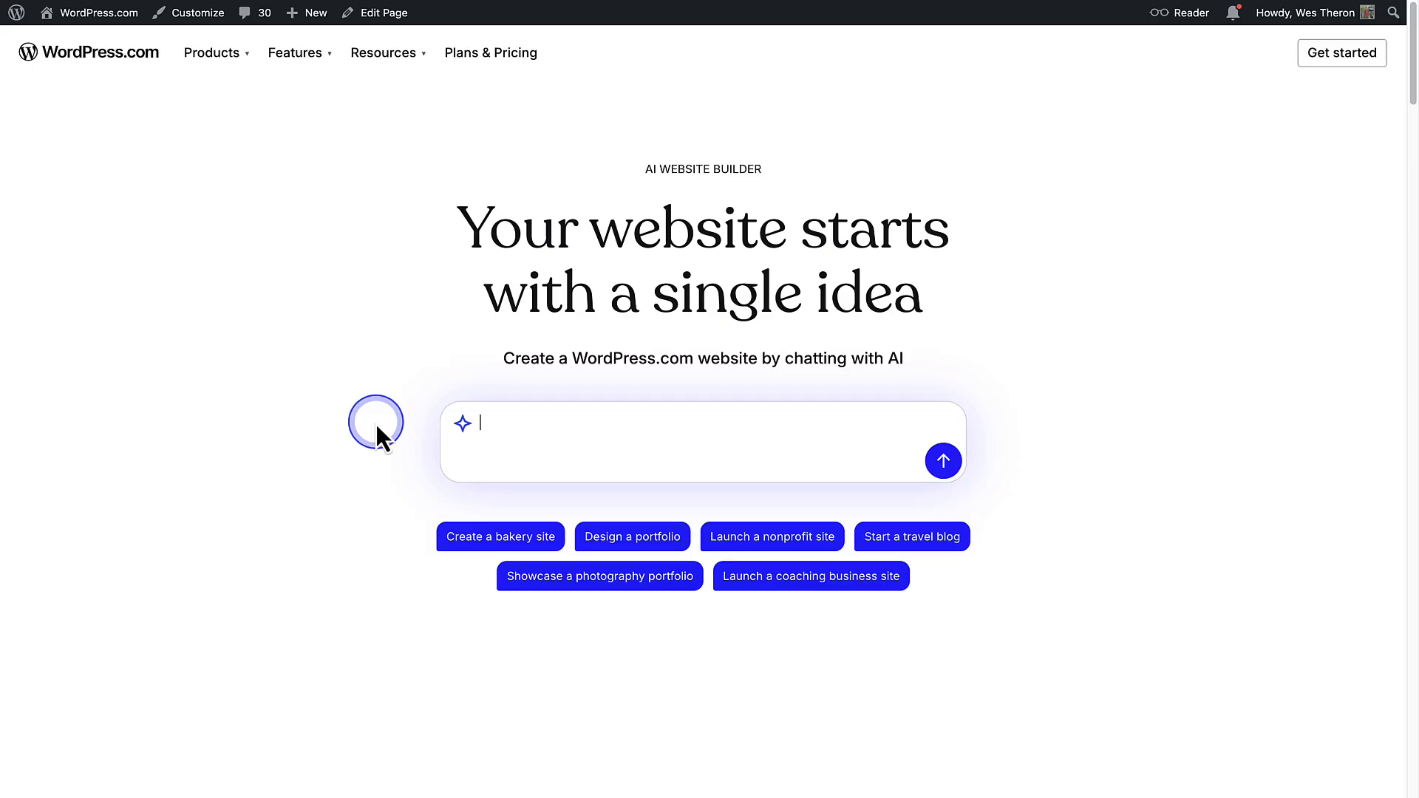
pyautogui.write('A chic, elegant four-page photography website with a home, portfolio, about, and contact page.')
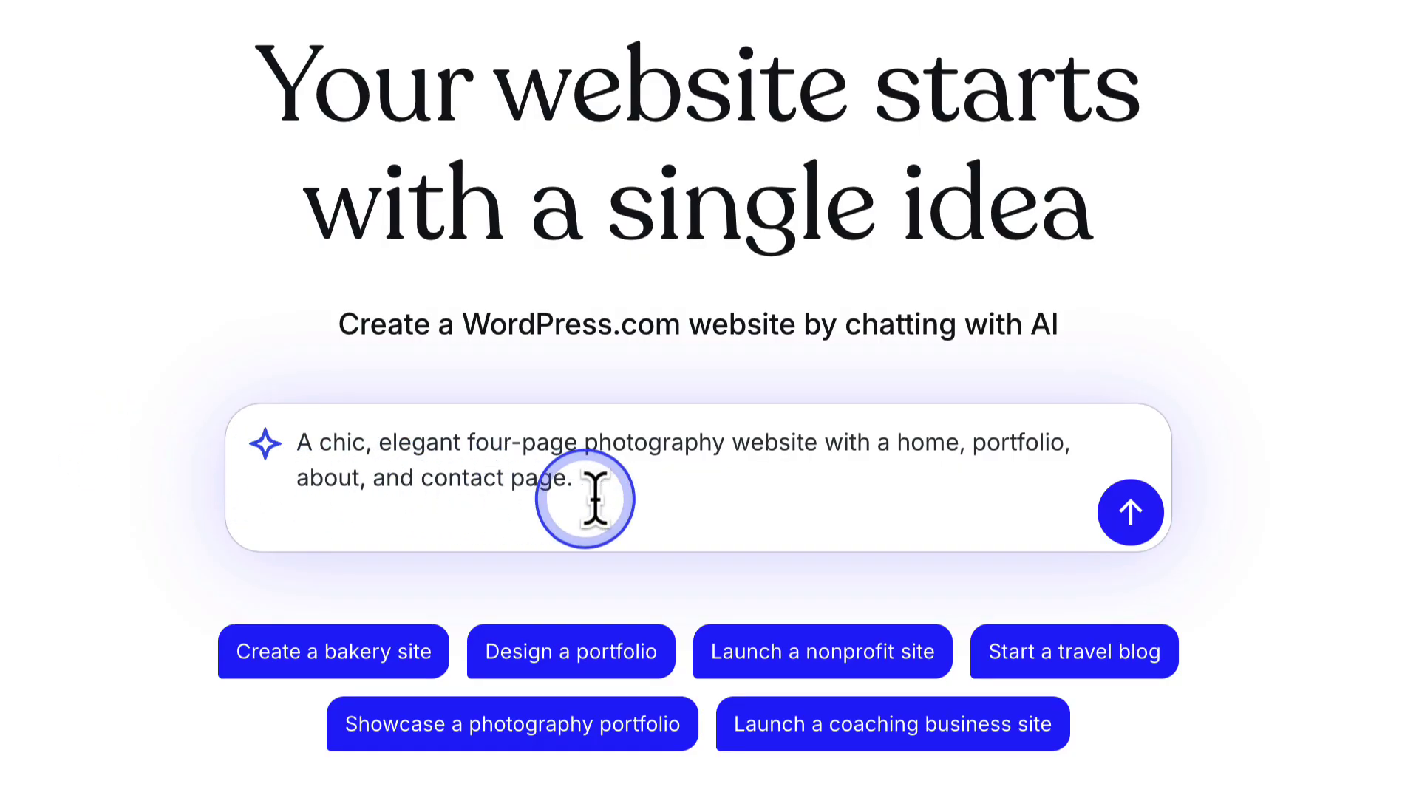
# Step: Submit the photography prompt, name the site 'Action Photography', and confirm creation
pyautogui.click(1133, 510)
pyautogui.write('Action Photography')
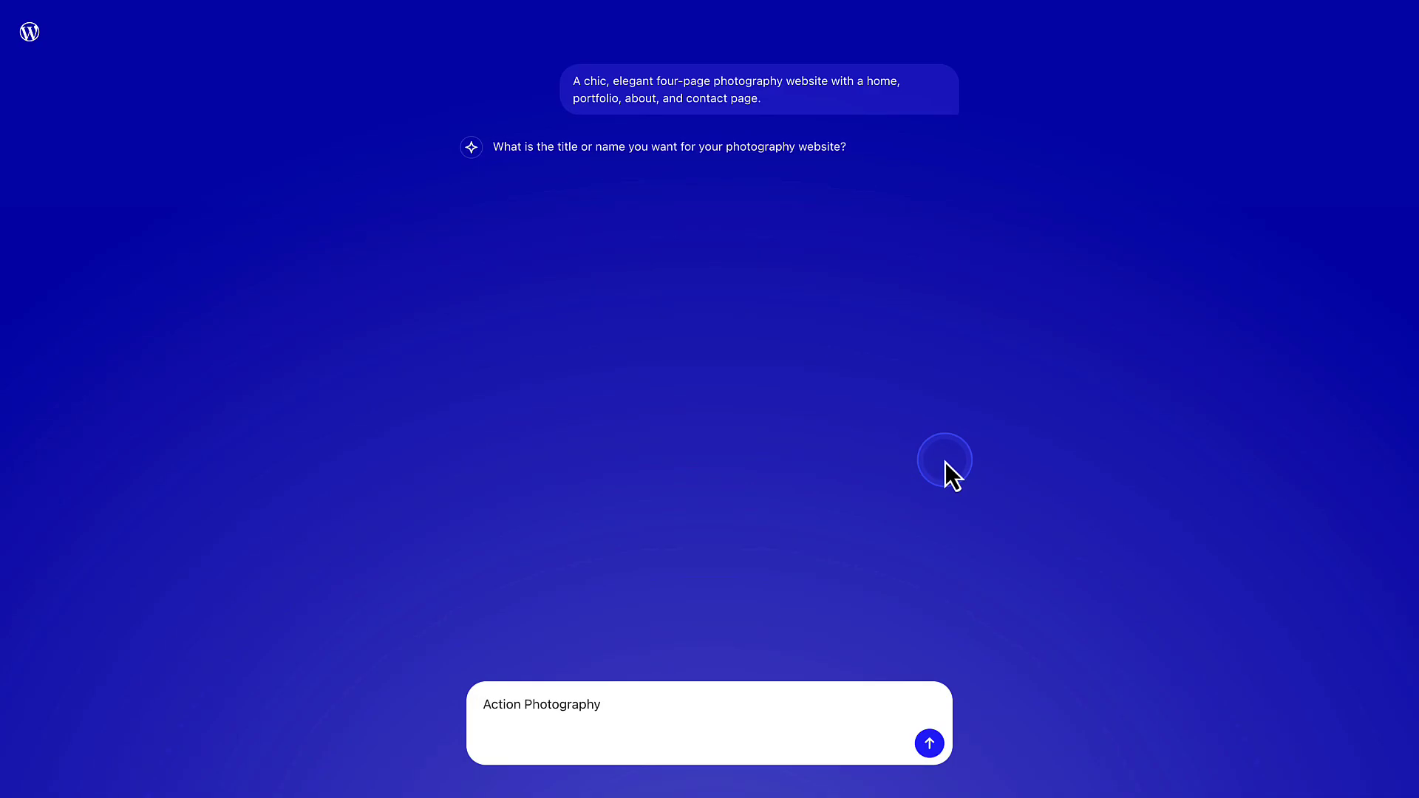
pyautogui.press('Return')
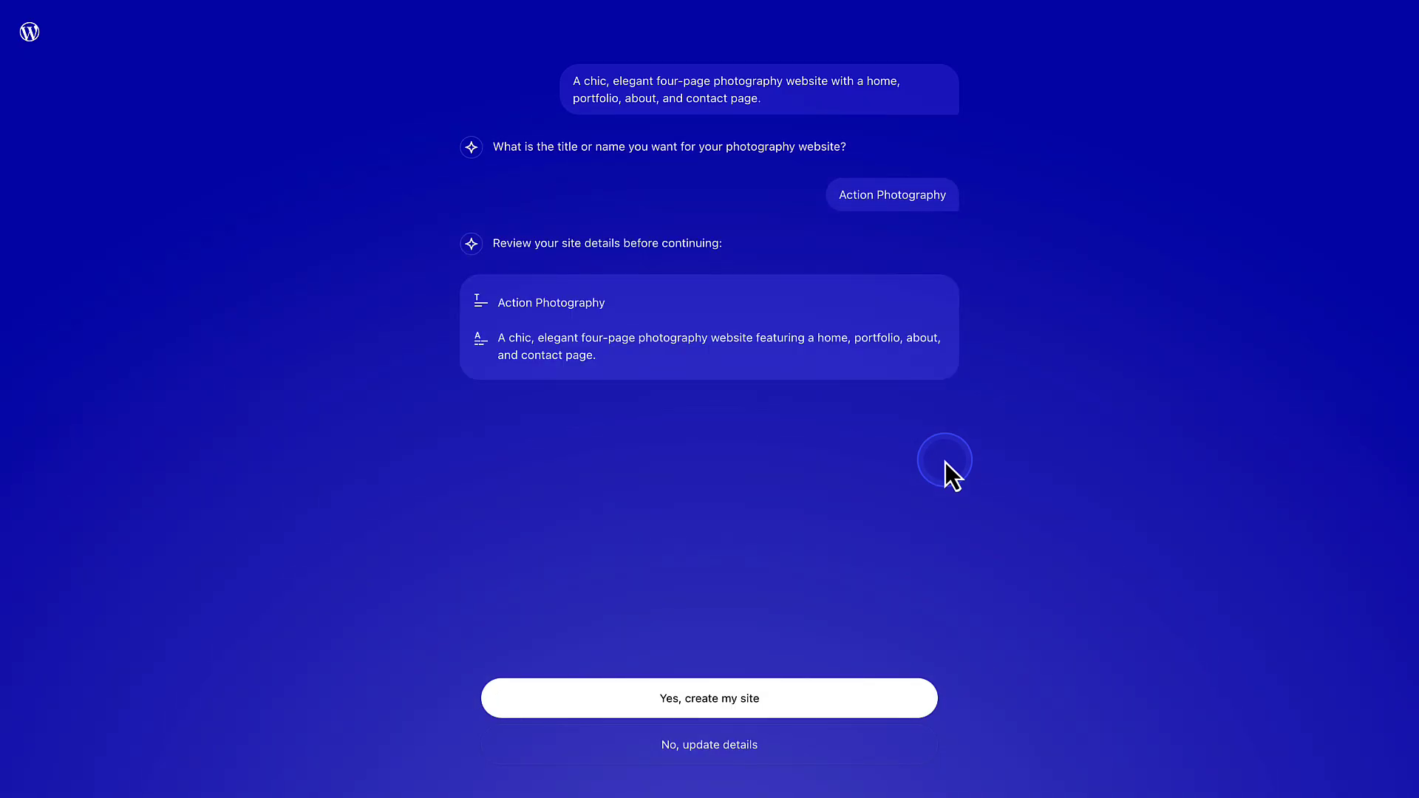
pyautogui.click(681, 696)
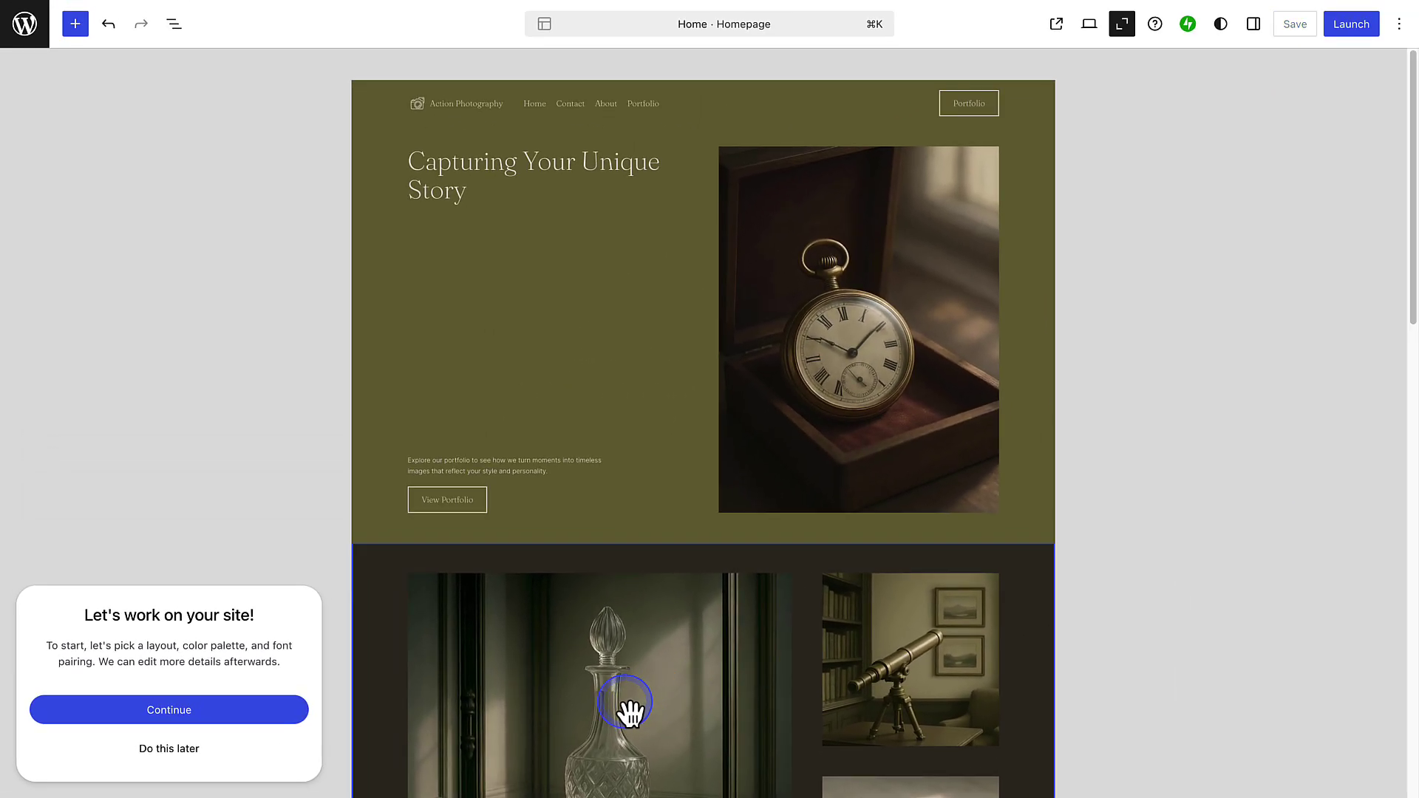
# Step: Browse the homepage layouts, generate another, and choose the camera hero layout 3/6
pyautogui.click(168, 710)
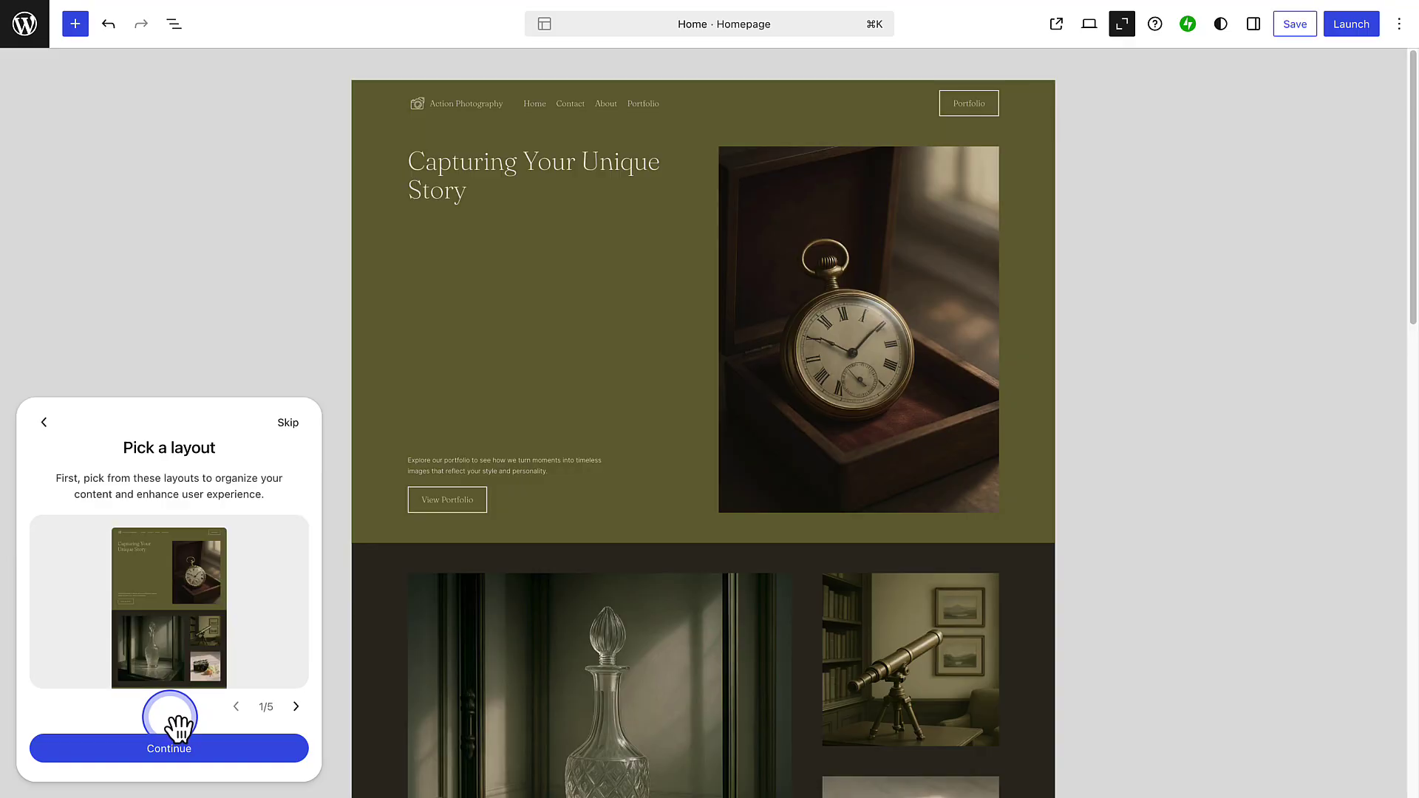
pyautogui.click(297, 708)
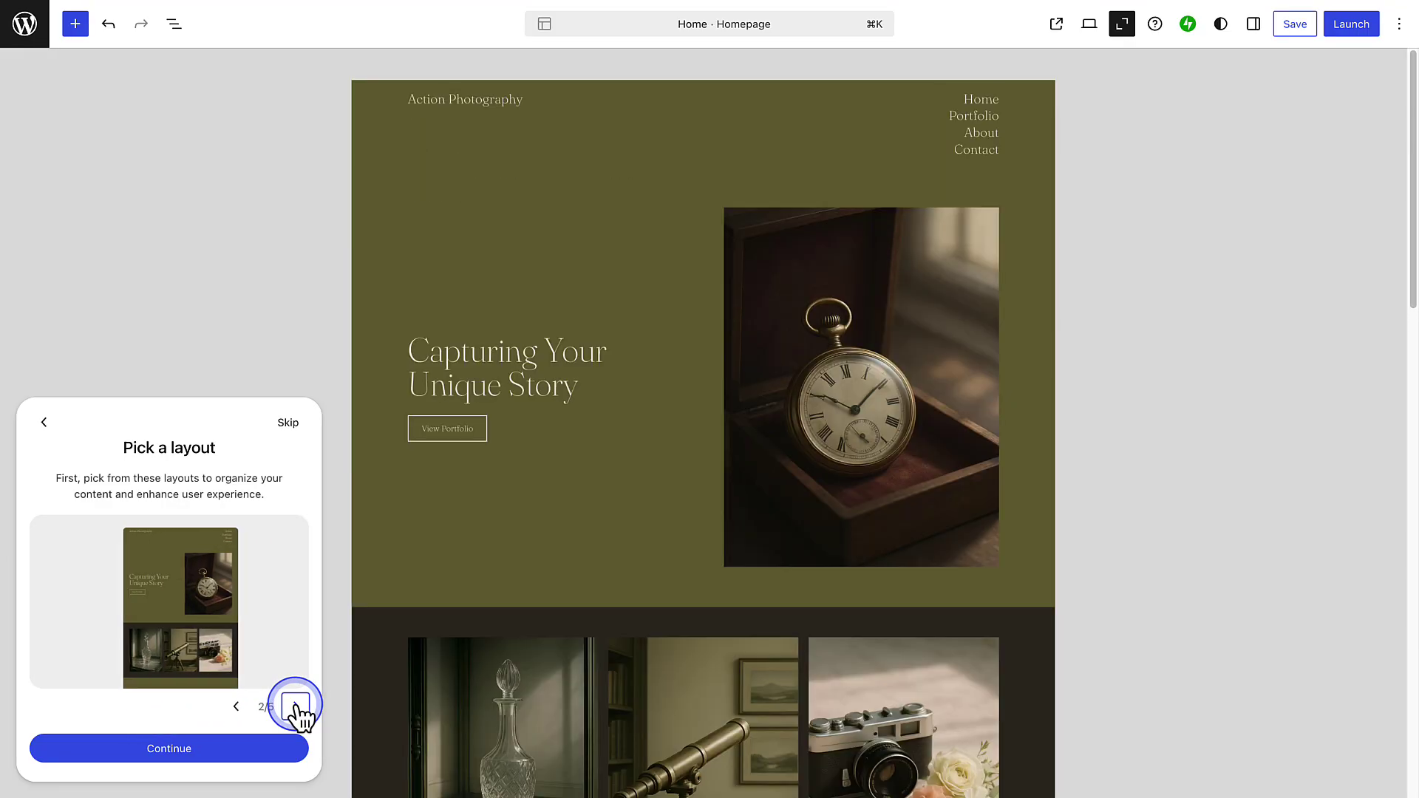
pyautogui.click(297, 707)
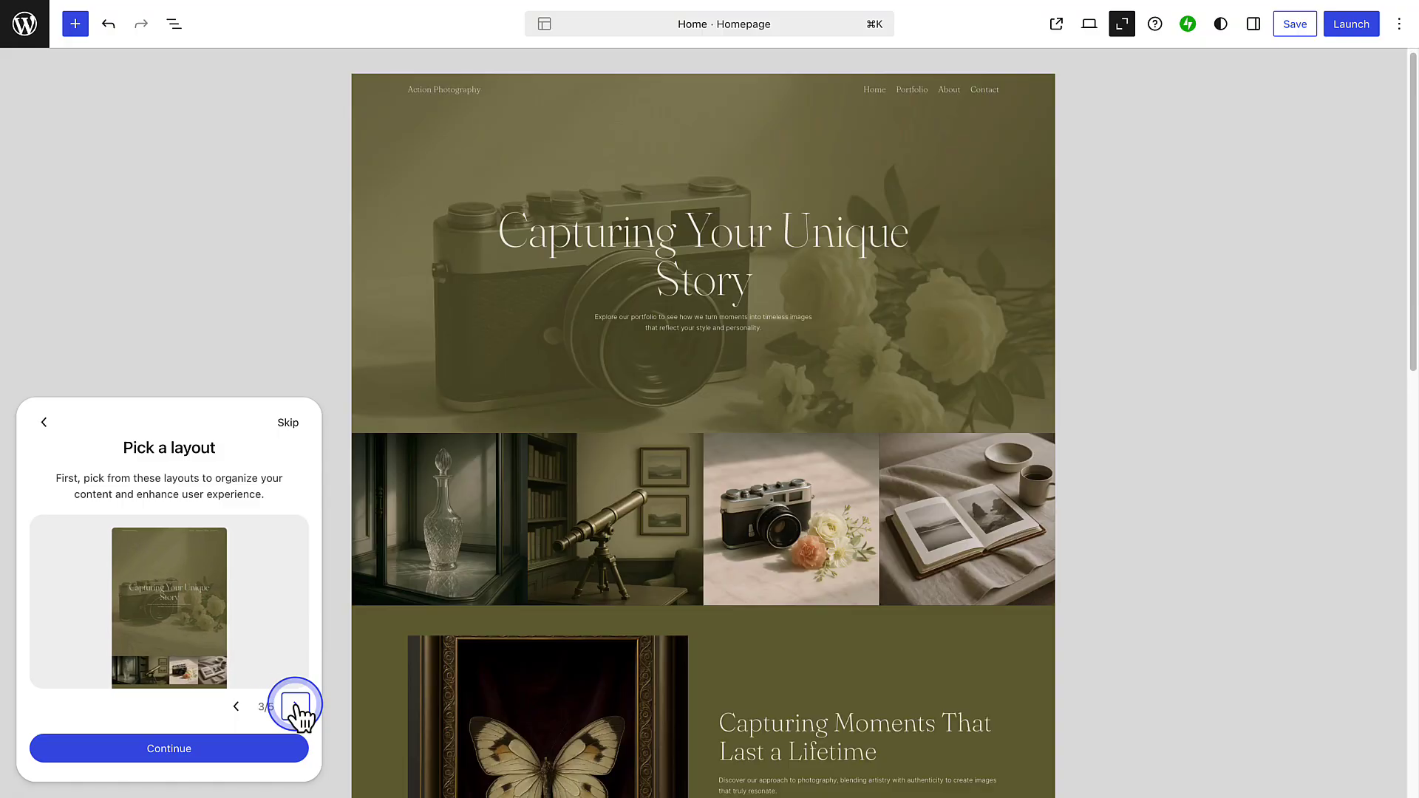
pyautogui.click(297, 707)
pyautogui.click(297, 707)
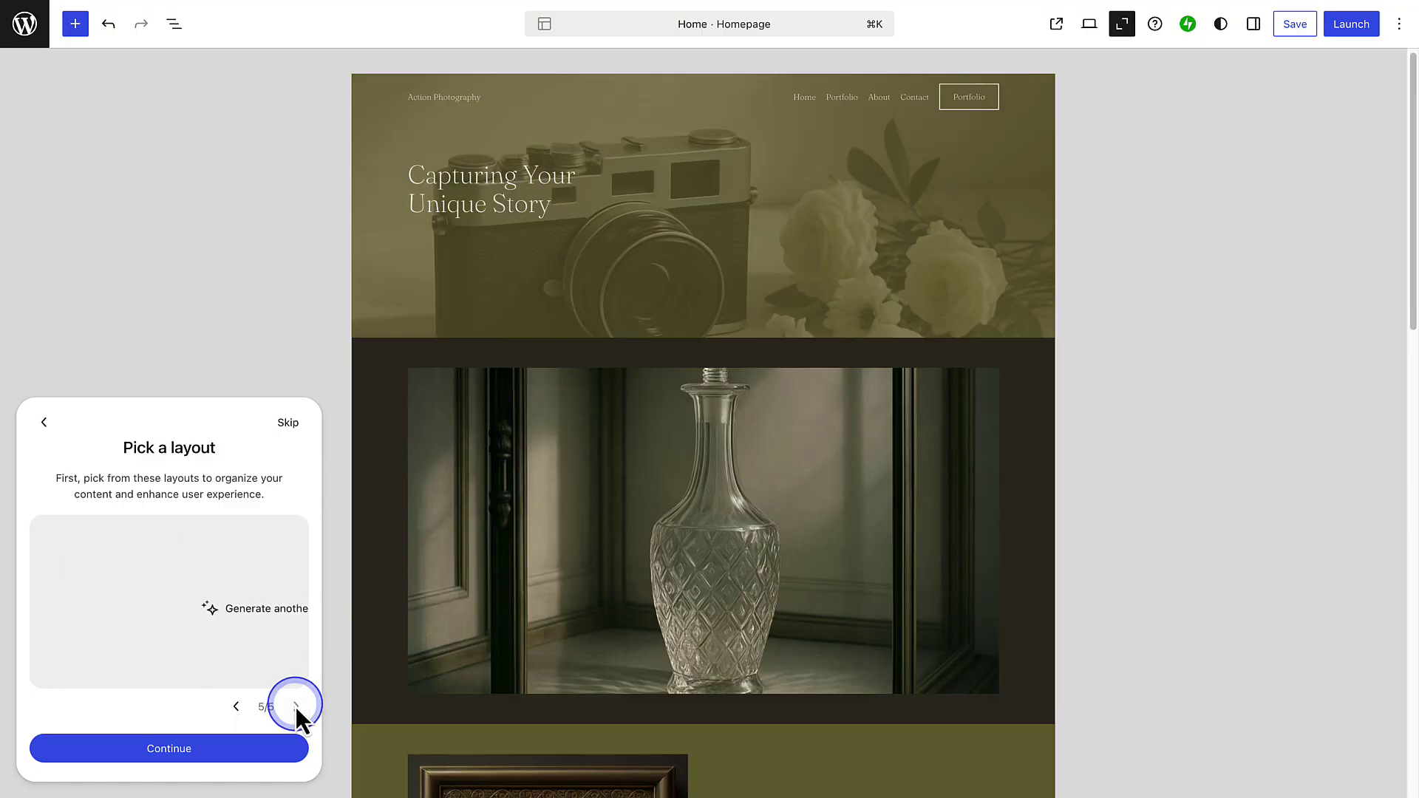
pyautogui.click(180, 608)
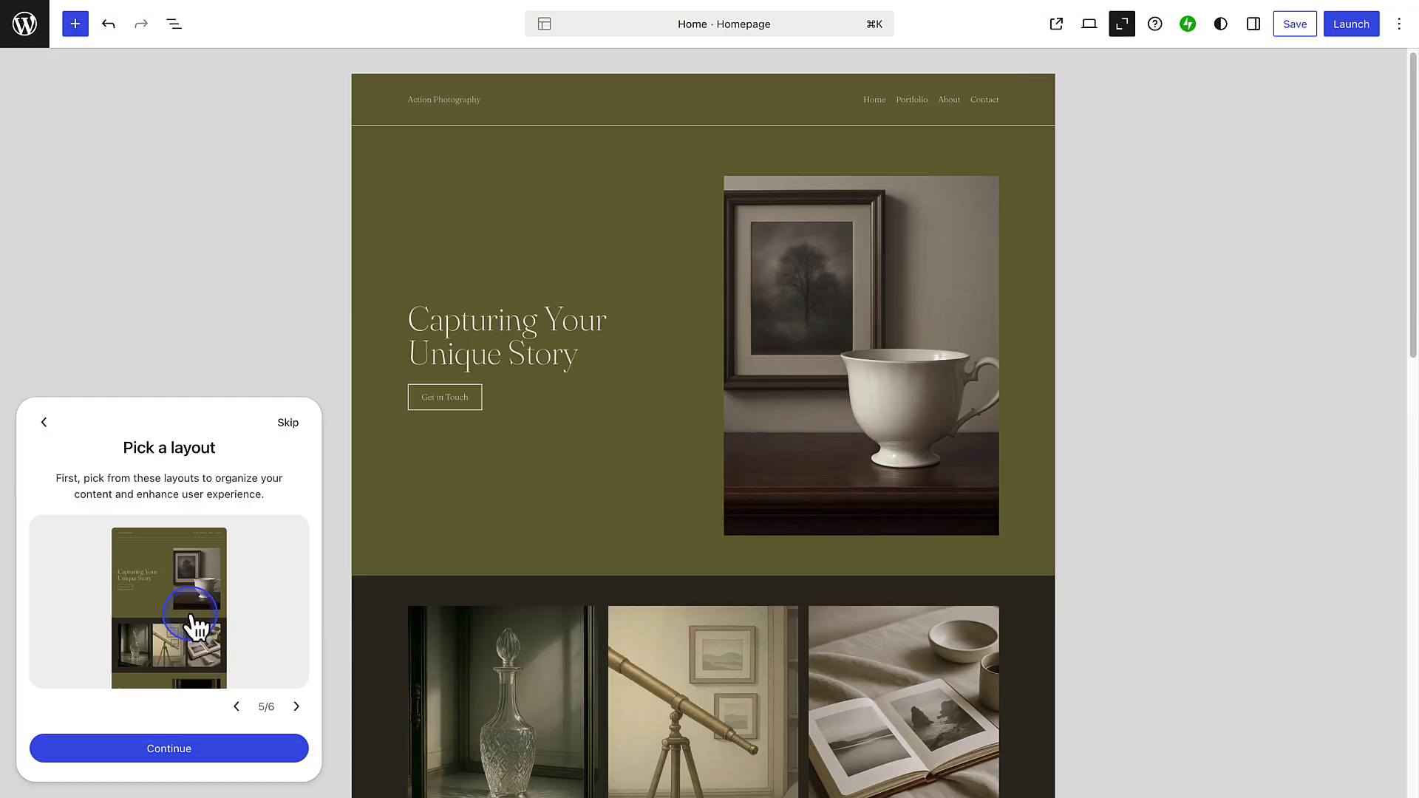
pyautogui.click(236, 707)
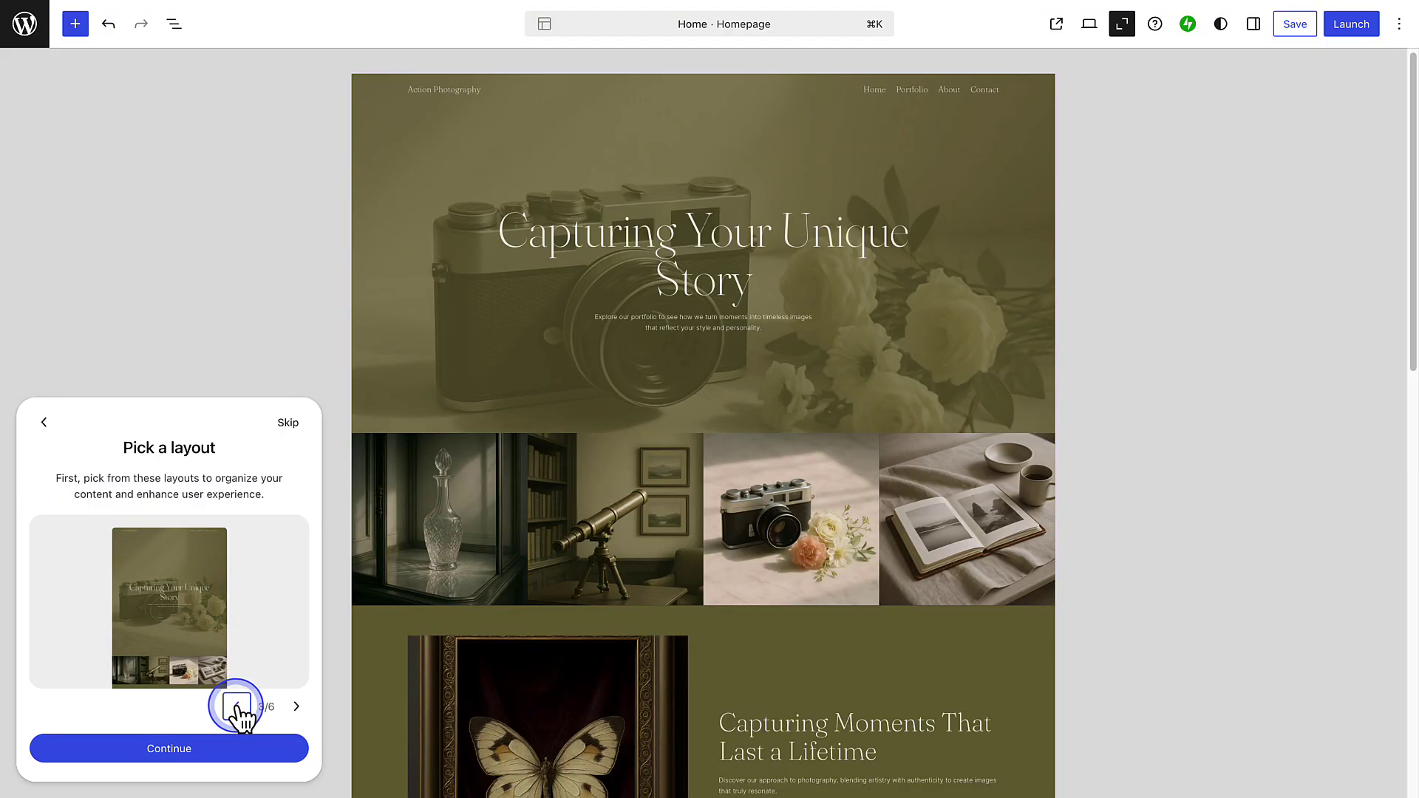
# Step: Accept the layout and preview the grey, dark and light preset palettes
pyautogui.click(183, 750)
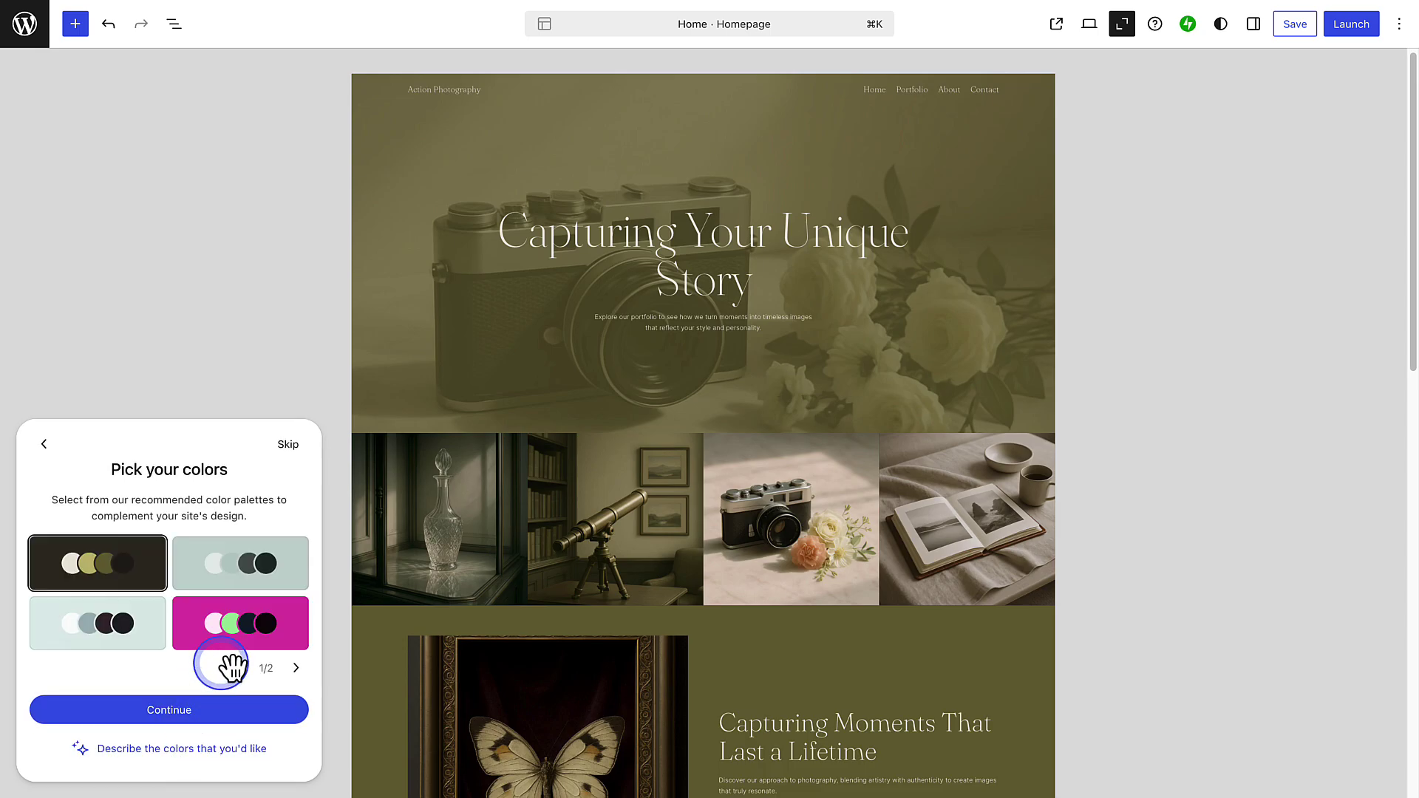
pyautogui.click(240, 563)
pyautogui.click(98, 625)
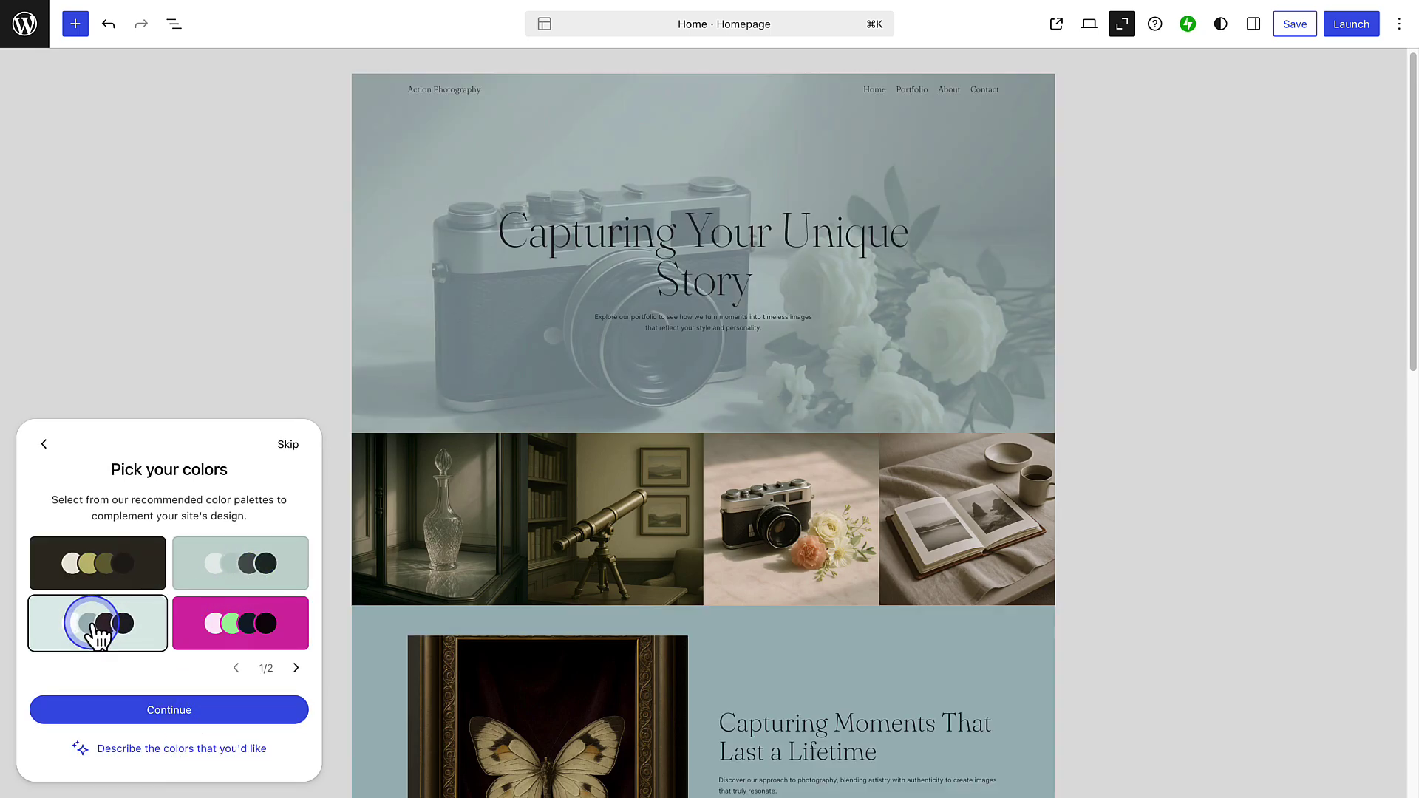
pyautogui.click(295, 668)
pyautogui.click(123, 563)
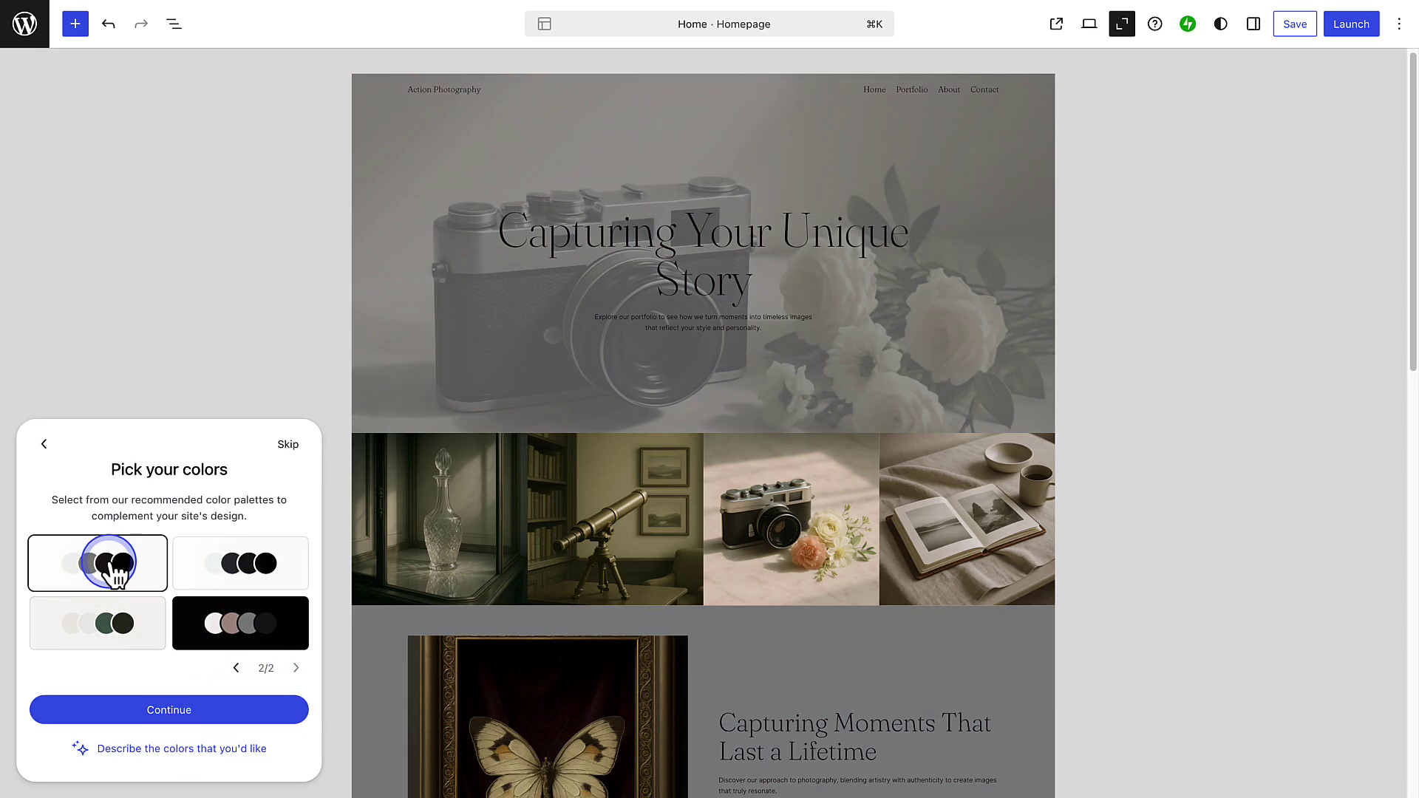
pyautogui.click(239, 564)
pyautogui.click(99, 623)
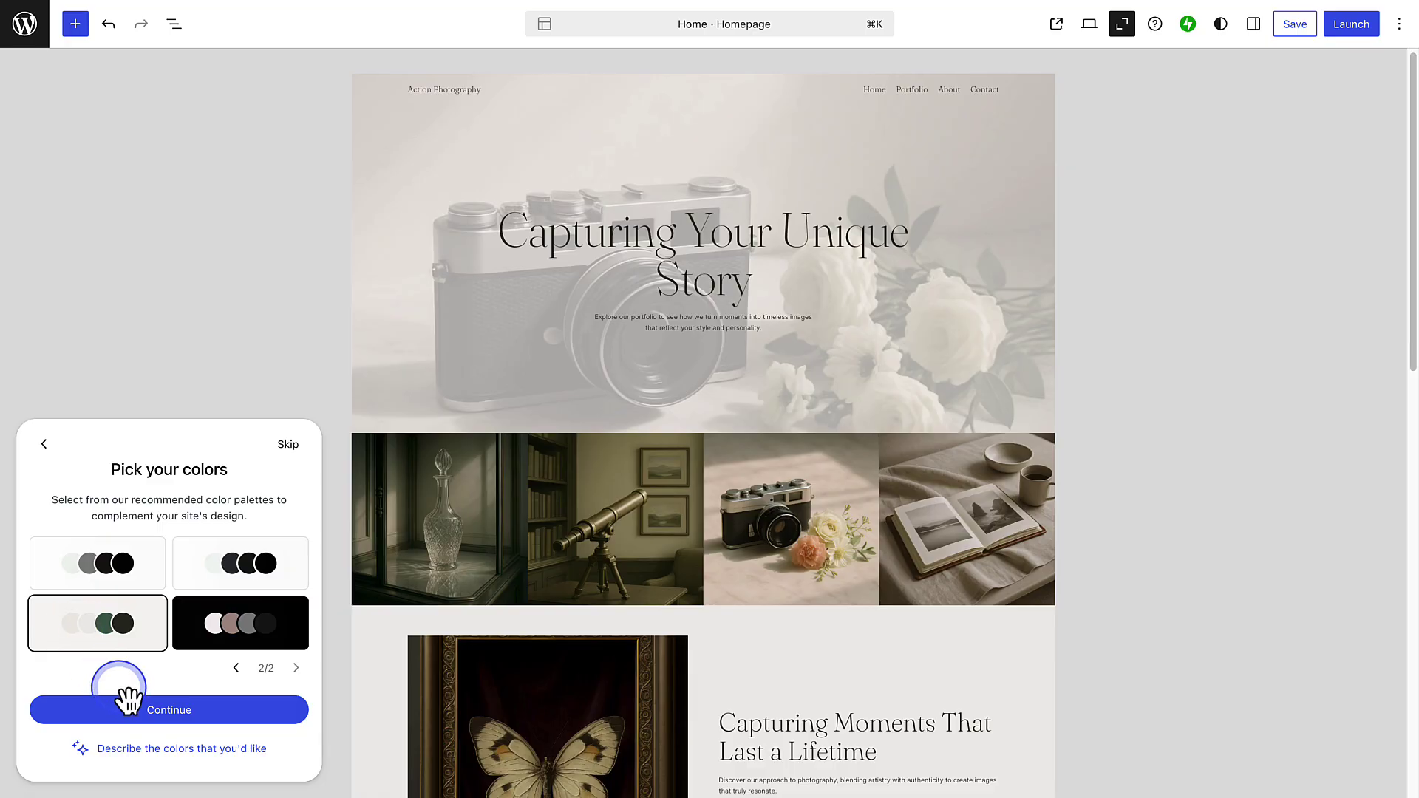
# Step: Request 'Earthy colors' palettes from the AI and apply the light grey one
pyautogui.click(177, 750)
pyautogui.write('Earthy colors')
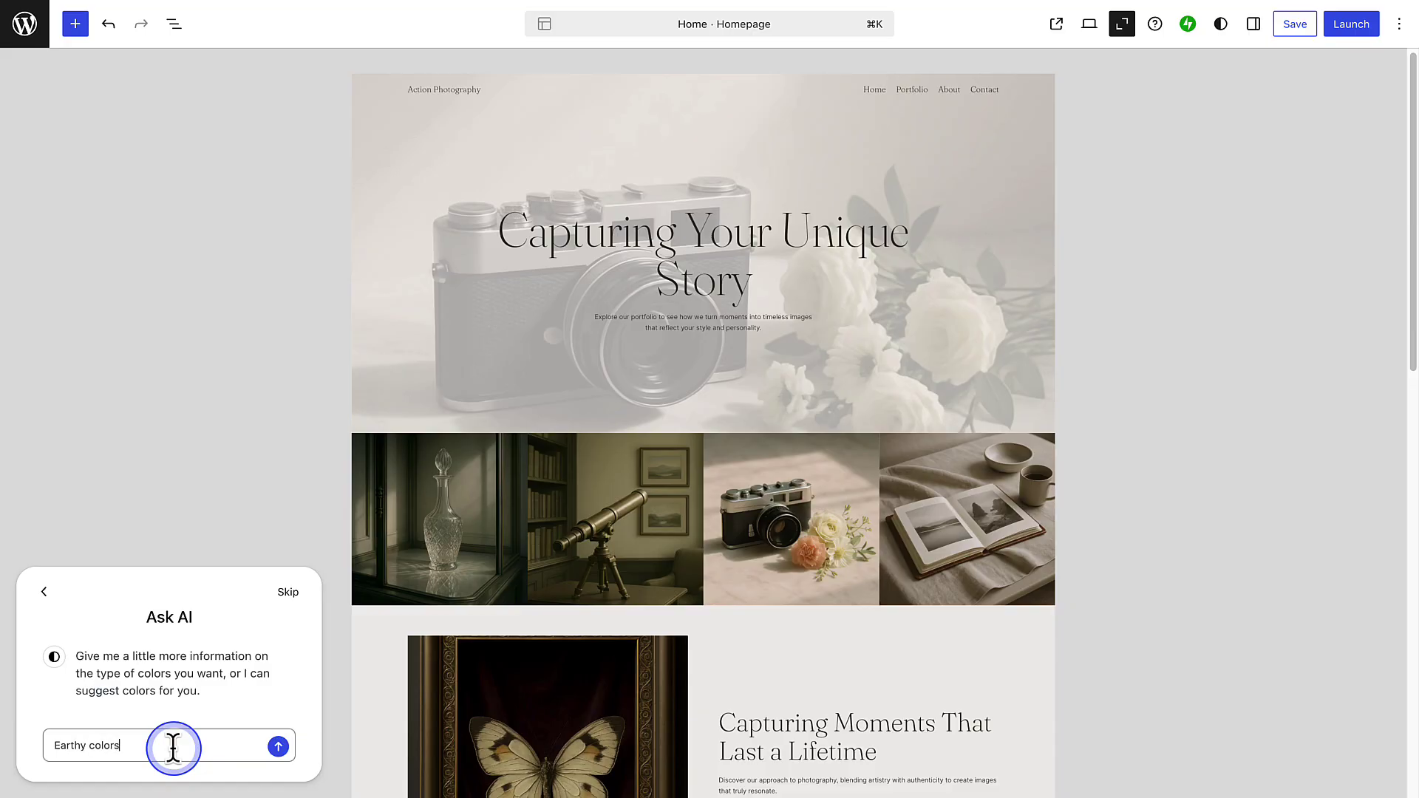
pyautogui.press('Return')
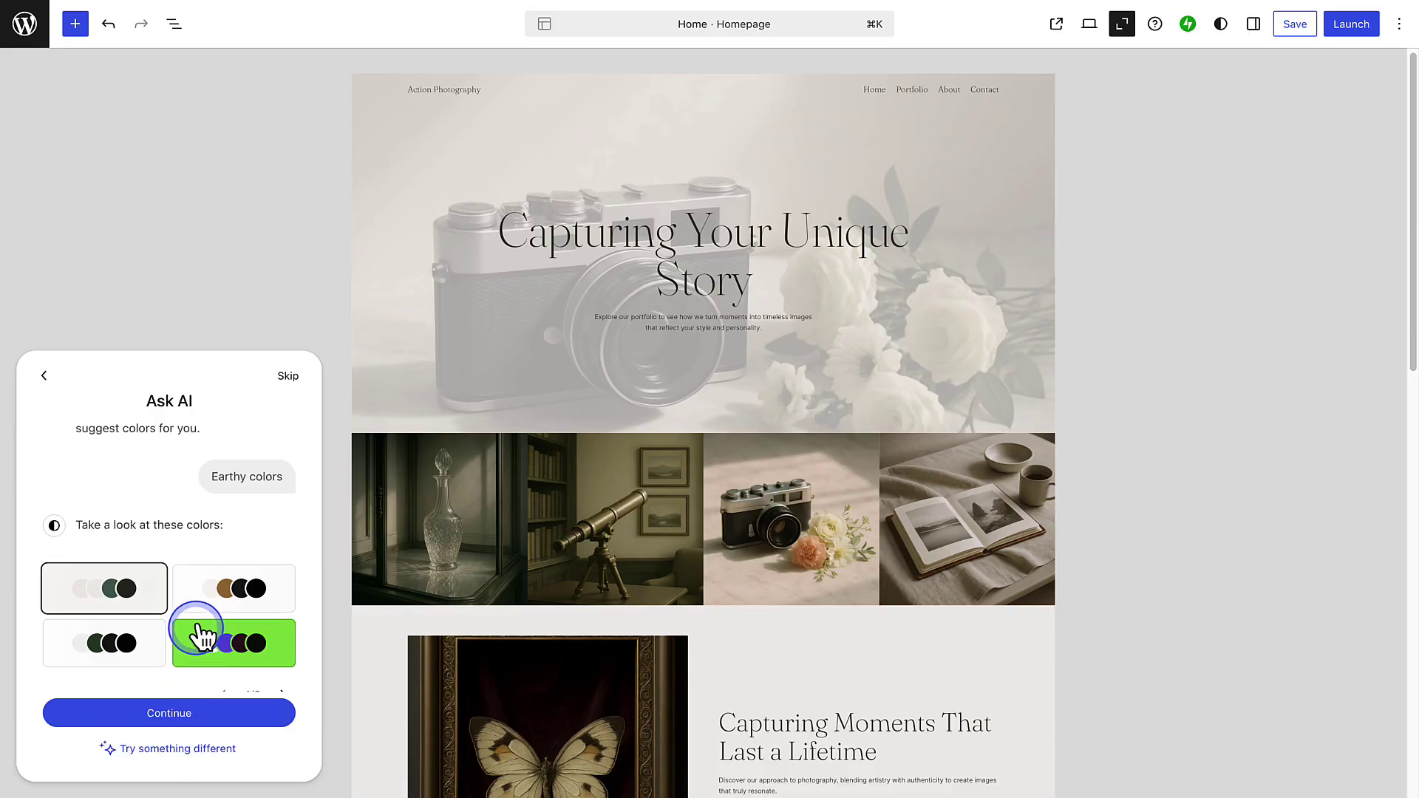
pyautogui.click(202, 588)
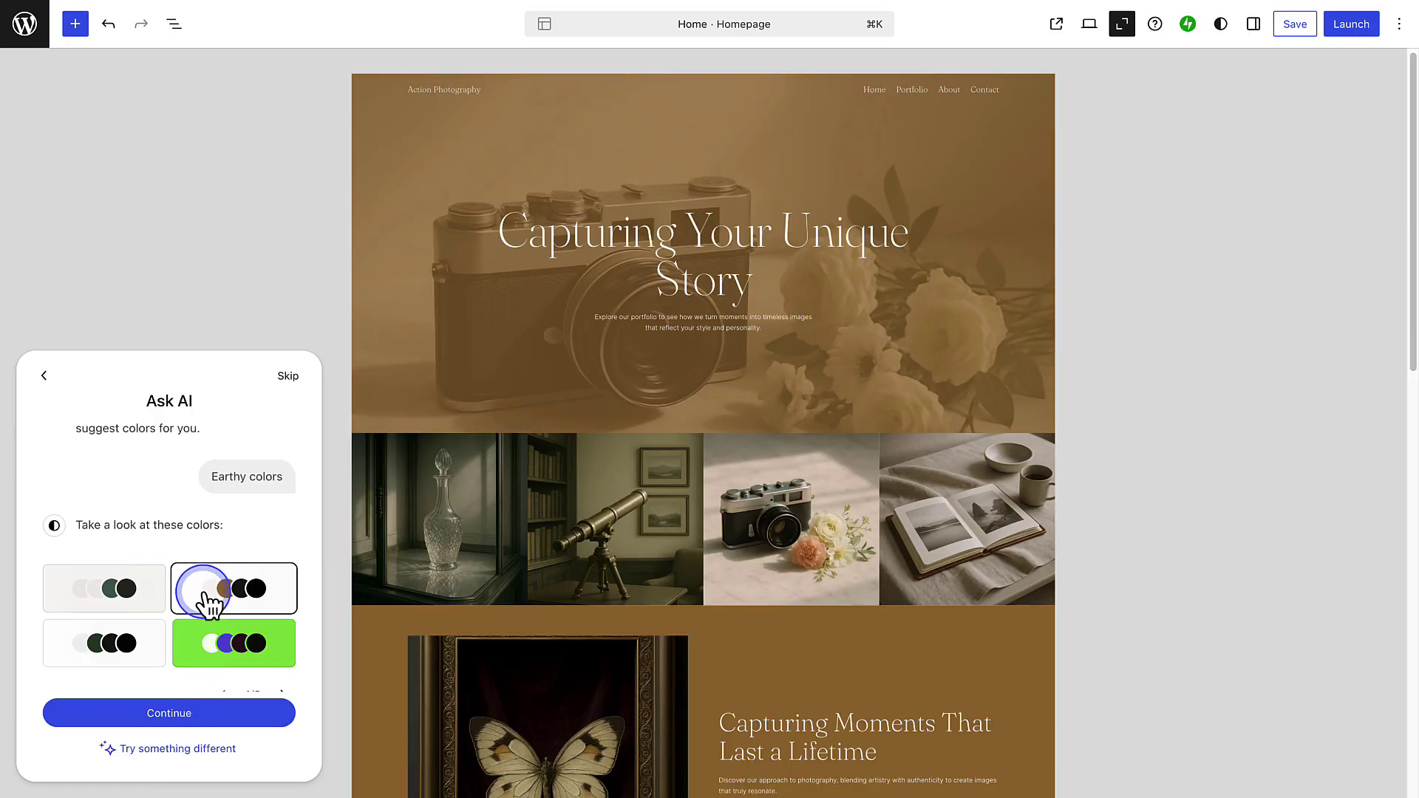
pyautogui.click(94, 643)
pyautogui.click(94, 598)
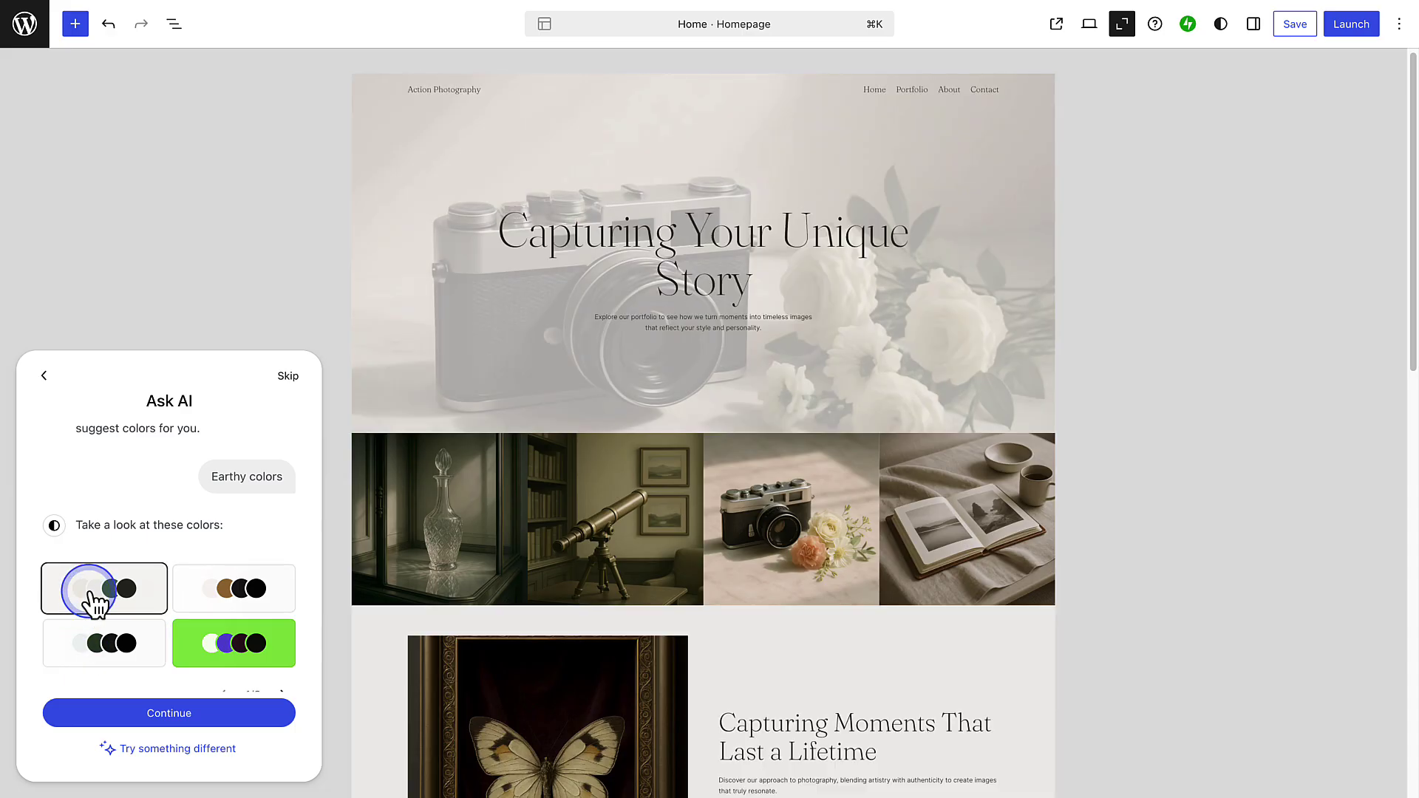
# Step: Compare the condensed sans and serif font pairs, then confirm Fraunces & Inter
pyautogui.click(168, 713)
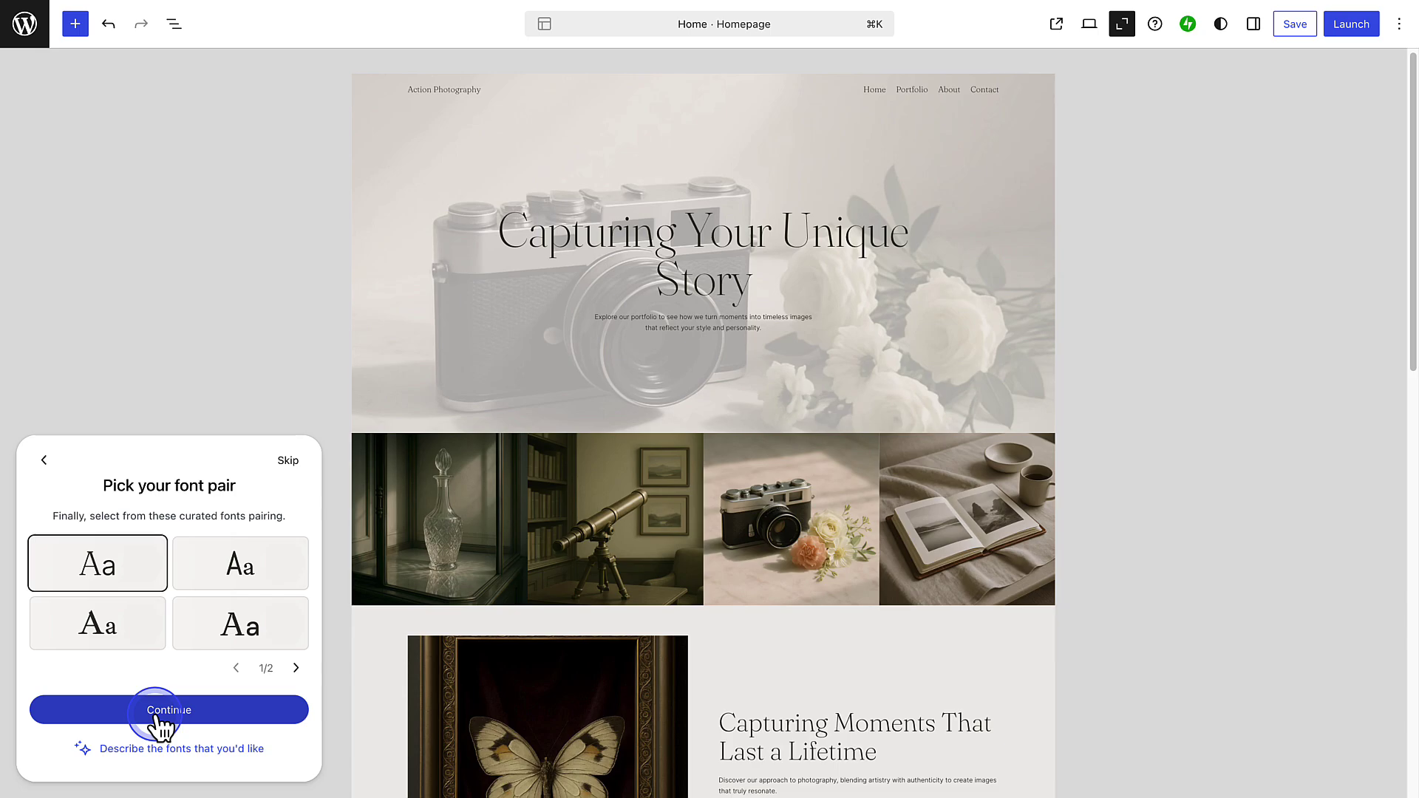
pyautogui.click(217, 567)
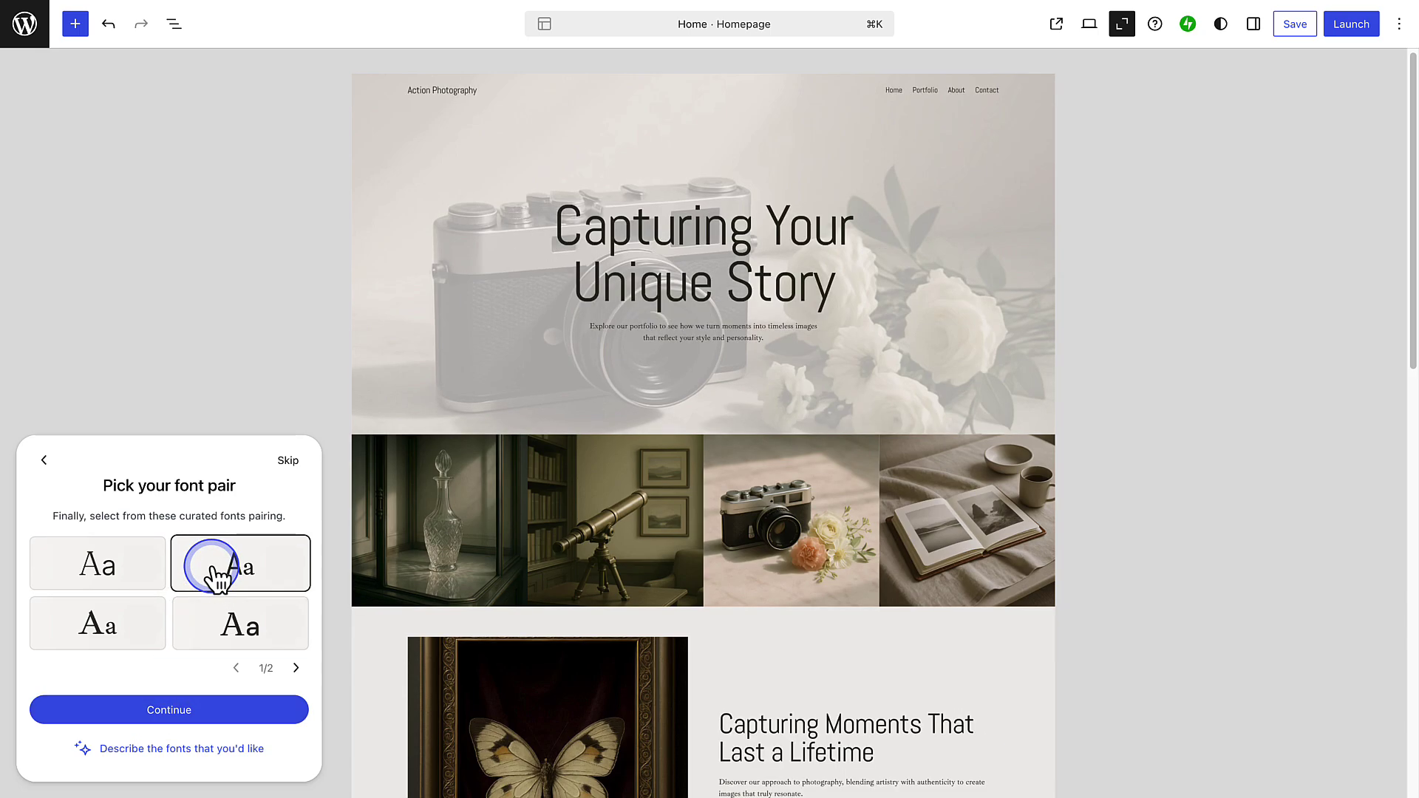
pyautogui.click(97, 624)
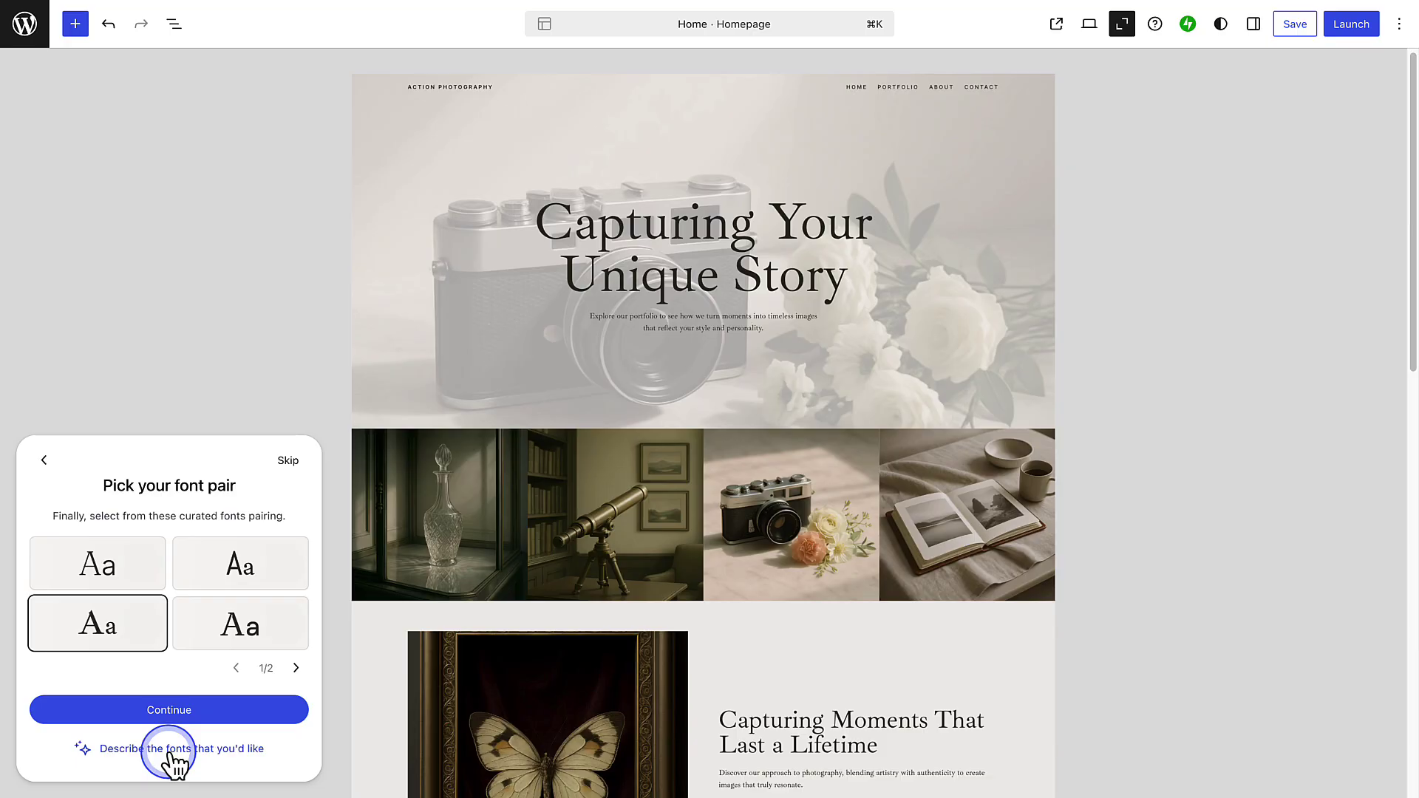
pyautogui.click(98, 568)
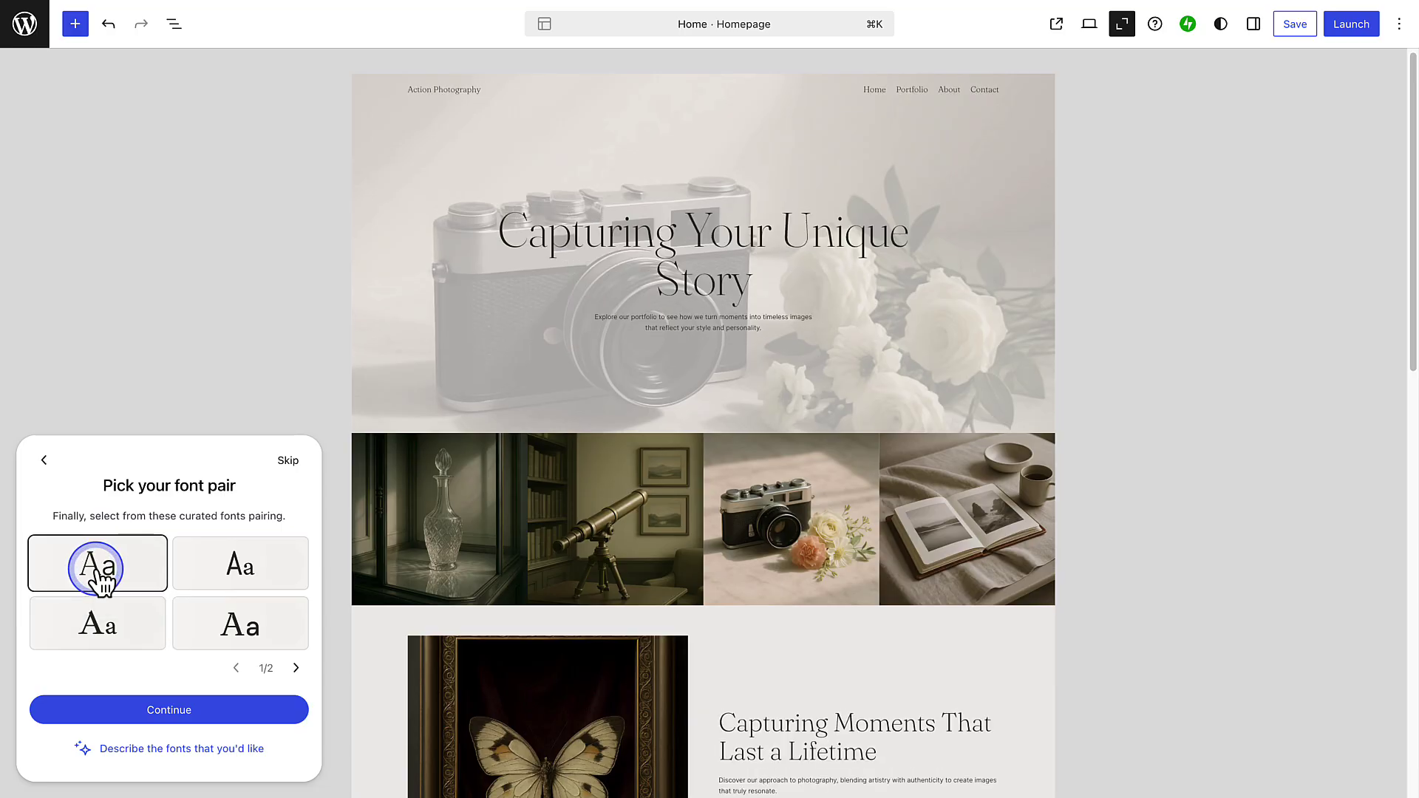
pyautogui.click(169, 710)
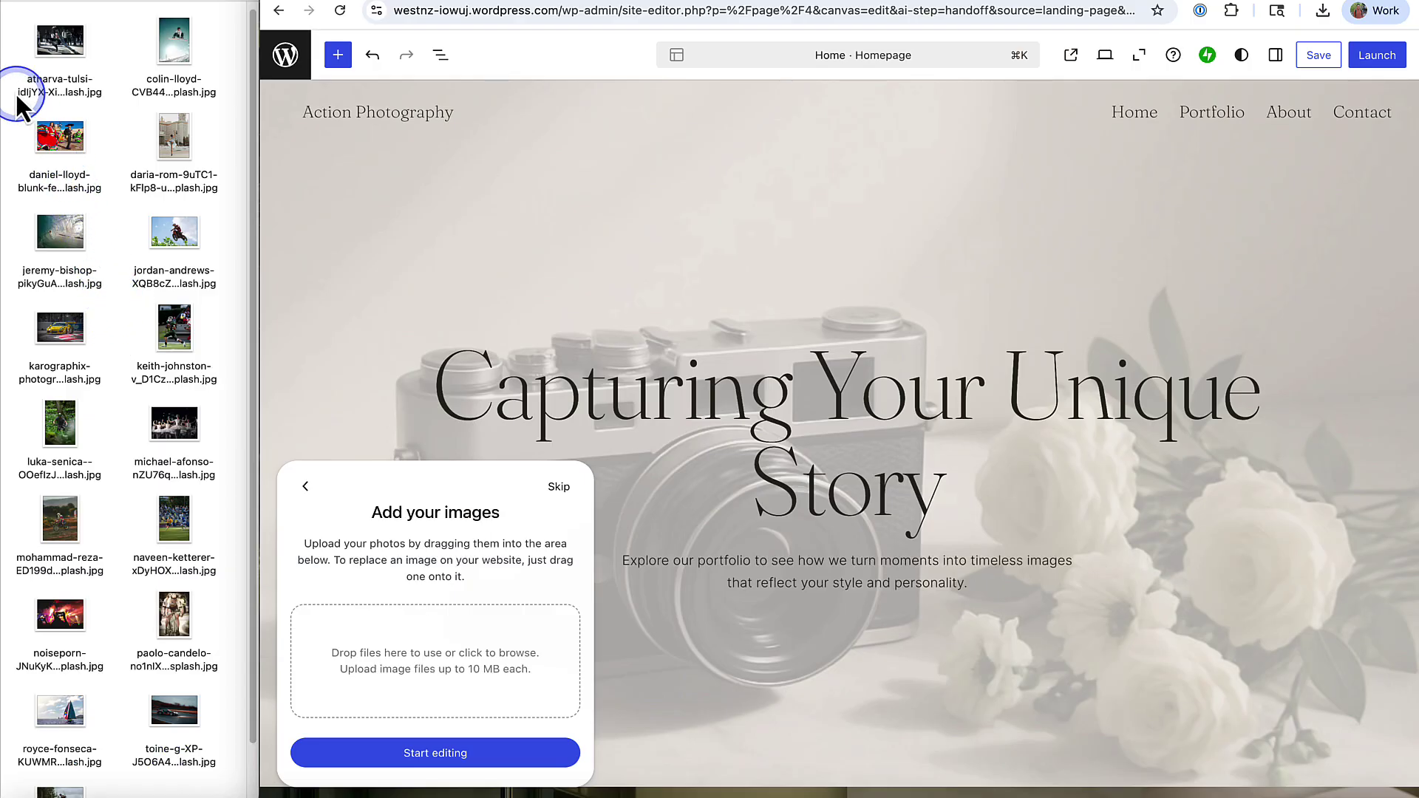
# Step: Upload the action photos and place the race car, lacrosse, ballet and motocross images
pyautogui.moveTo(9, 45); pyautogui.dragTo(177, 745)
pyautogui.moveTo(178, 621); pyautogui.dragTo(407, 672)
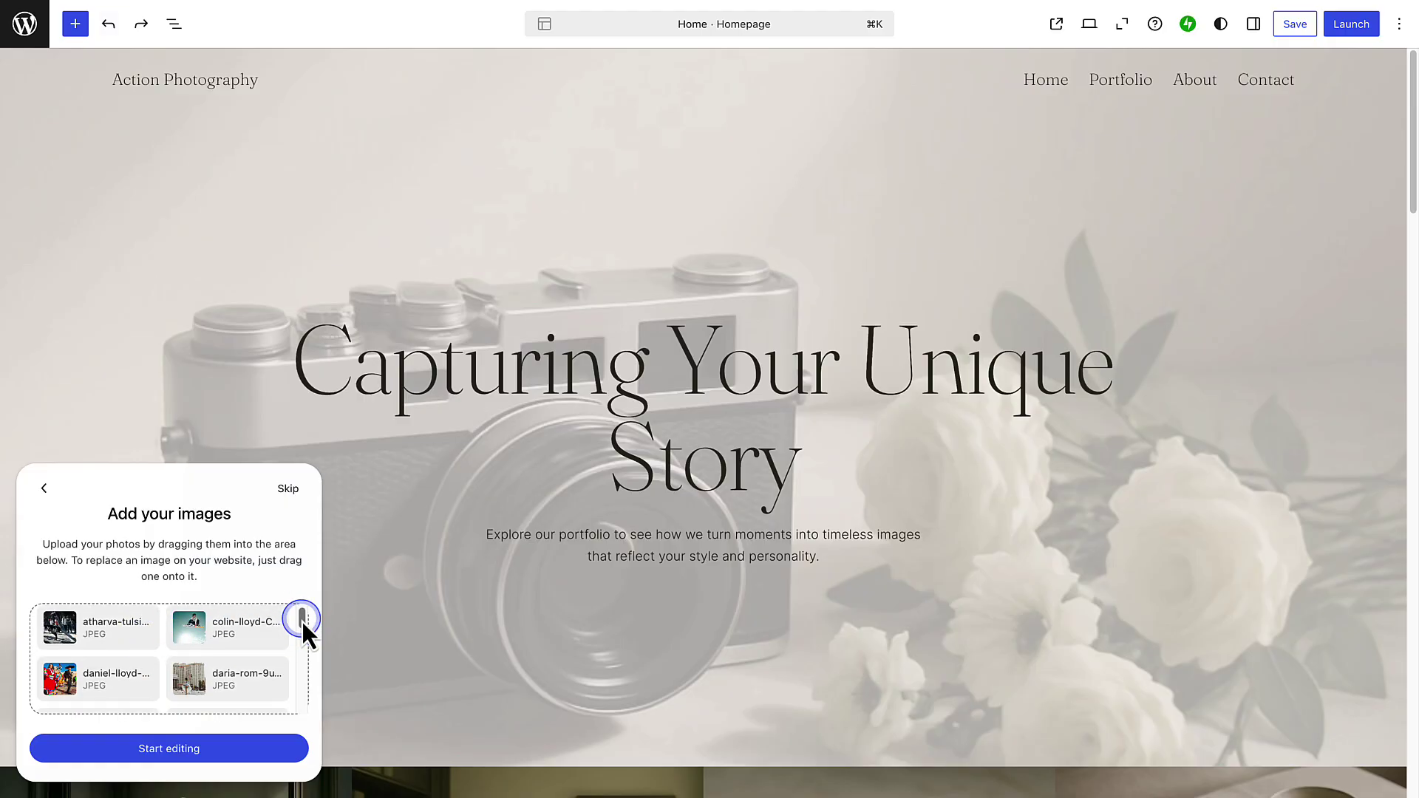
pyautogui.moveTo(301, 619); pyautogui.dragTo(304, 693)
pyautogui.moveTo(189, 670); pyautogui.dragTo(456, 622)
pyautogui.scroll(-5, 455, 622)
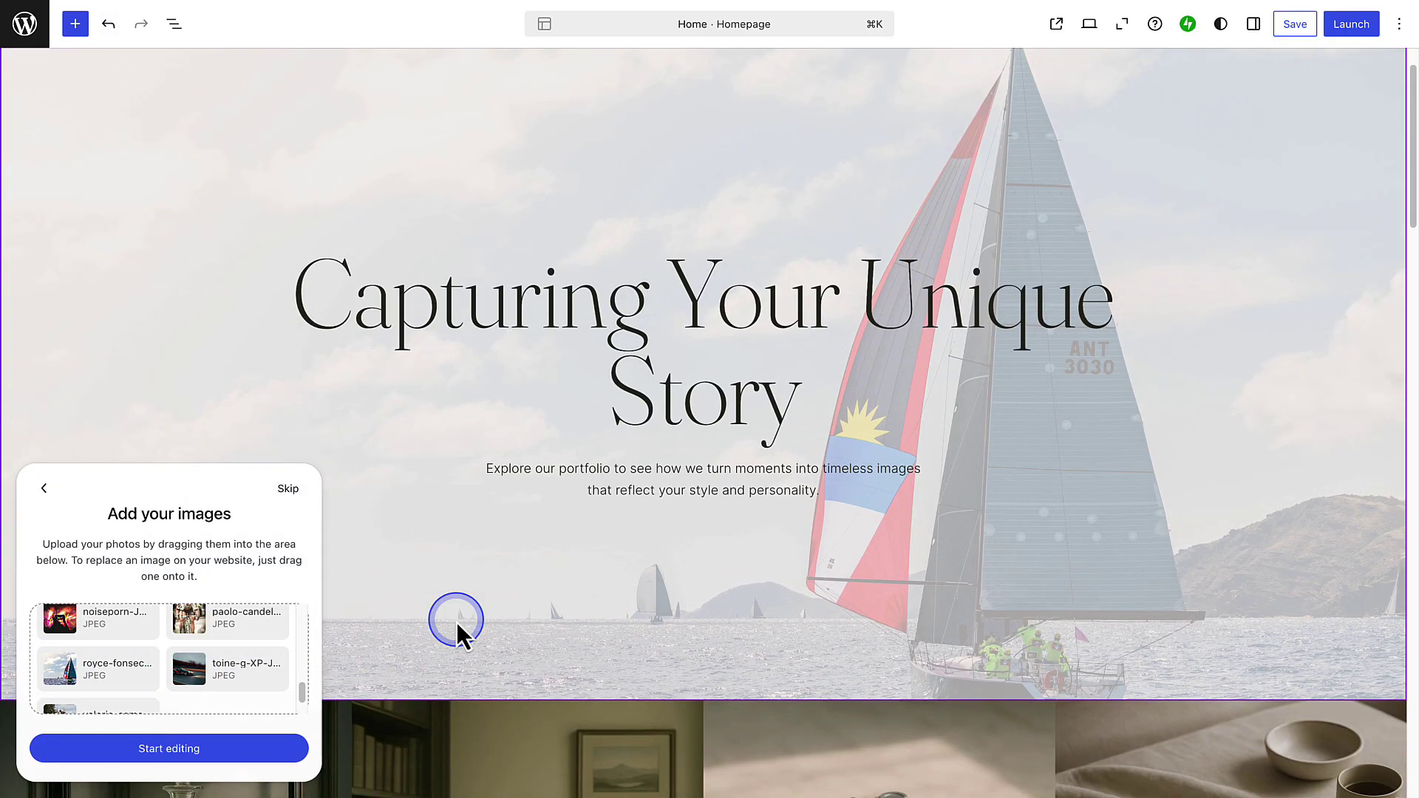
pyautogui.scroll(-5, 456, 622)
pyautogui.moveTo(222, 674); pyautogui.dragTo(166, 289)
pyautogui.scroll(-3, 178, 660)
pyautogui.moveTo(184, 671); pyautogui.dragTo(443, 380)
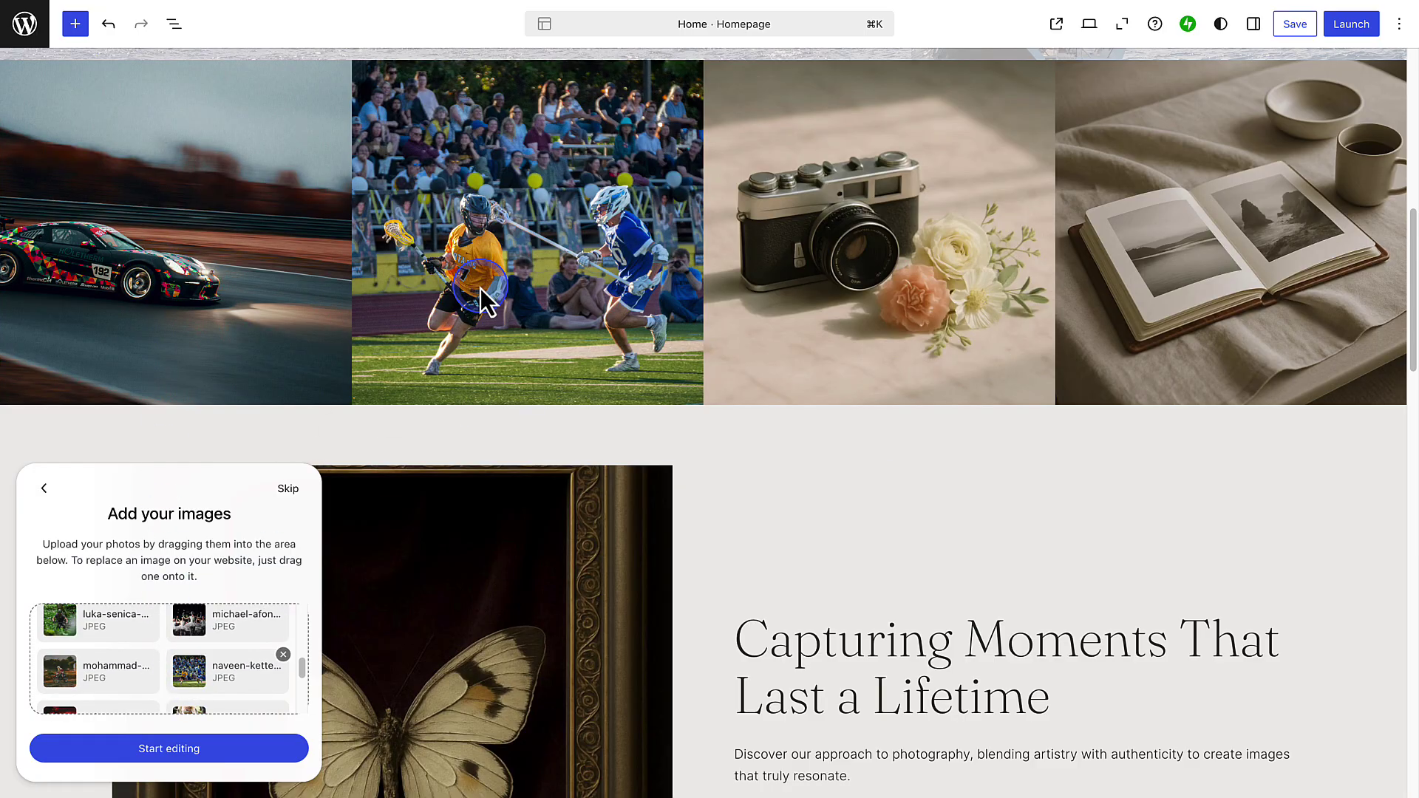
pyautogui.moveTo(227, 672); pyautogui.dragTo(786, 287)
pyautogui.scroll(-3, 177, 660)
pyautogui.moveTo(244, 638); pyautogui.dragTo(1186, 338)
pyautogui.scroll(-5, 797, 488)
pyautogui.moveTo(301, 688); pyautogui.dragTo(302, 672)
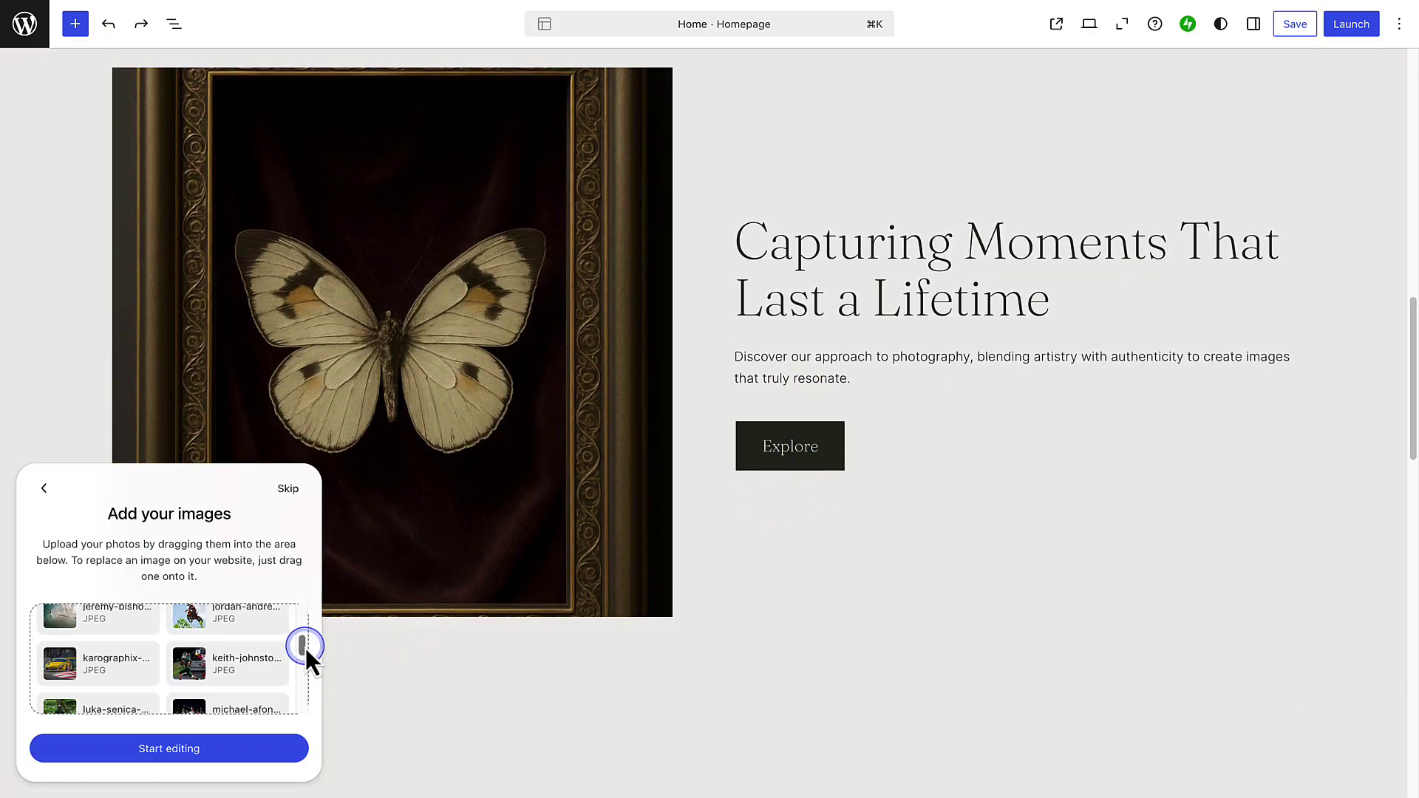
pyautogui.moveTo(305, 646); pyautogui.dragTo(310, 622)
pyautogui.moveTo(99, 667); pyautogui.dragTo(382, 377)
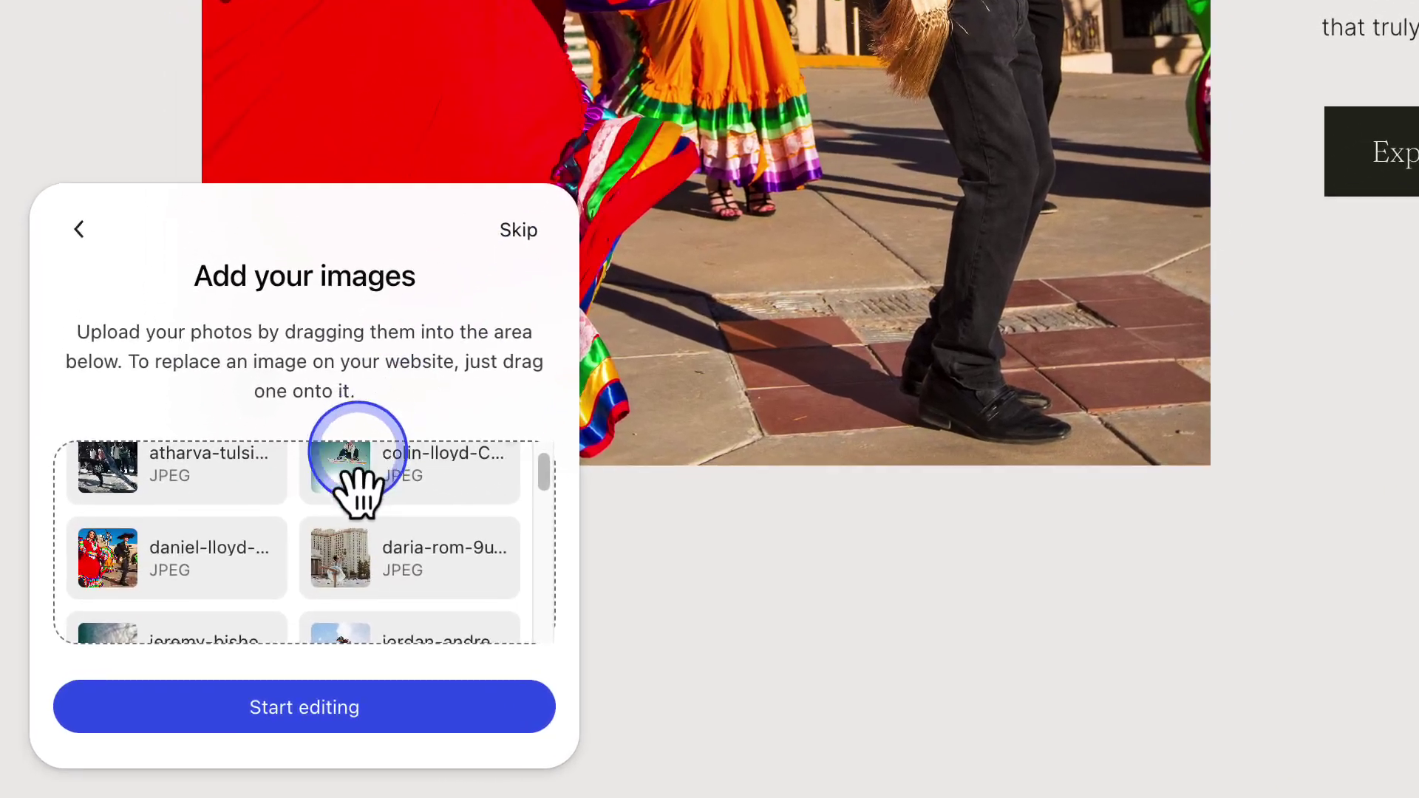
# Step: Finish the setup wizard, begin an assistant request, then close the AI chat
pyautogui.click(142, 752)
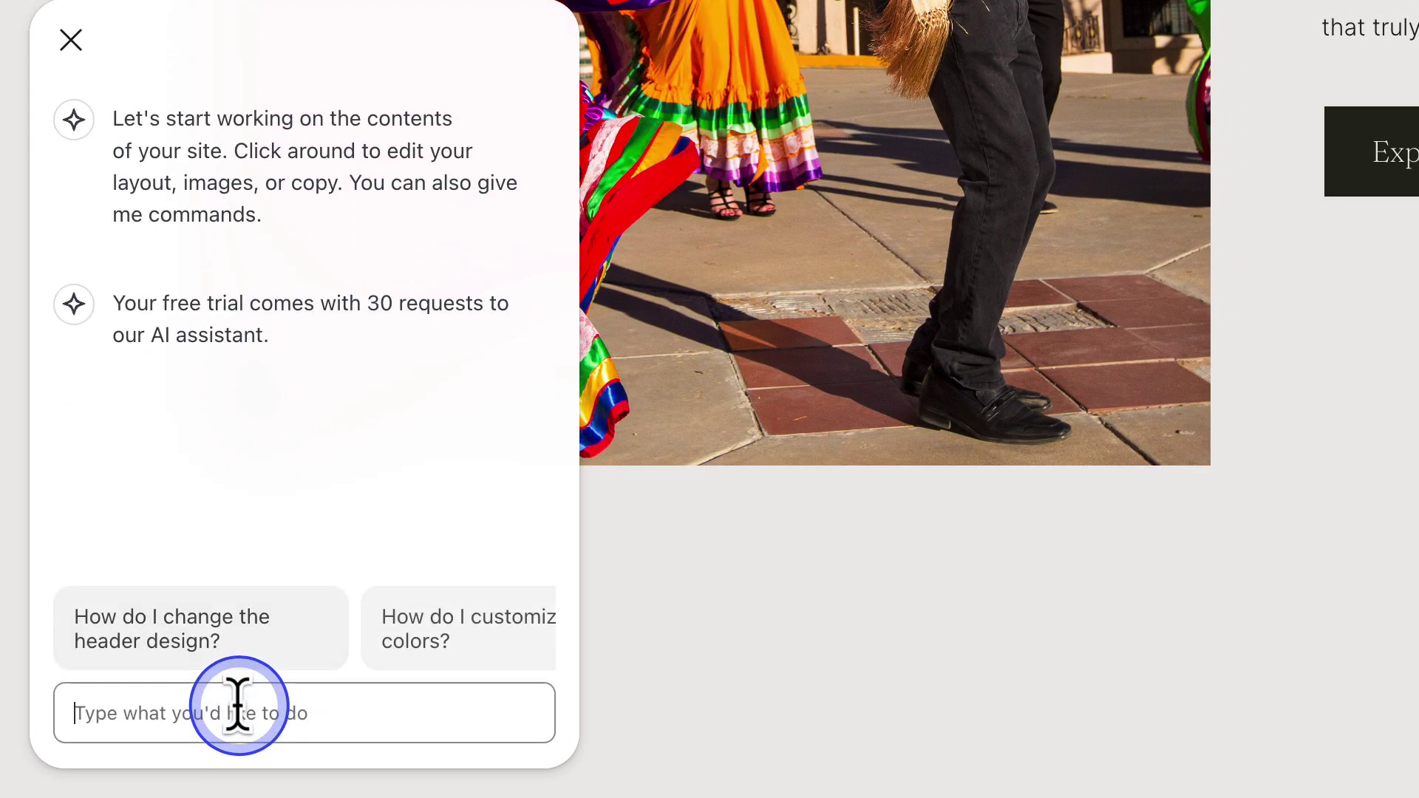
pyautogui.click(238, 707)
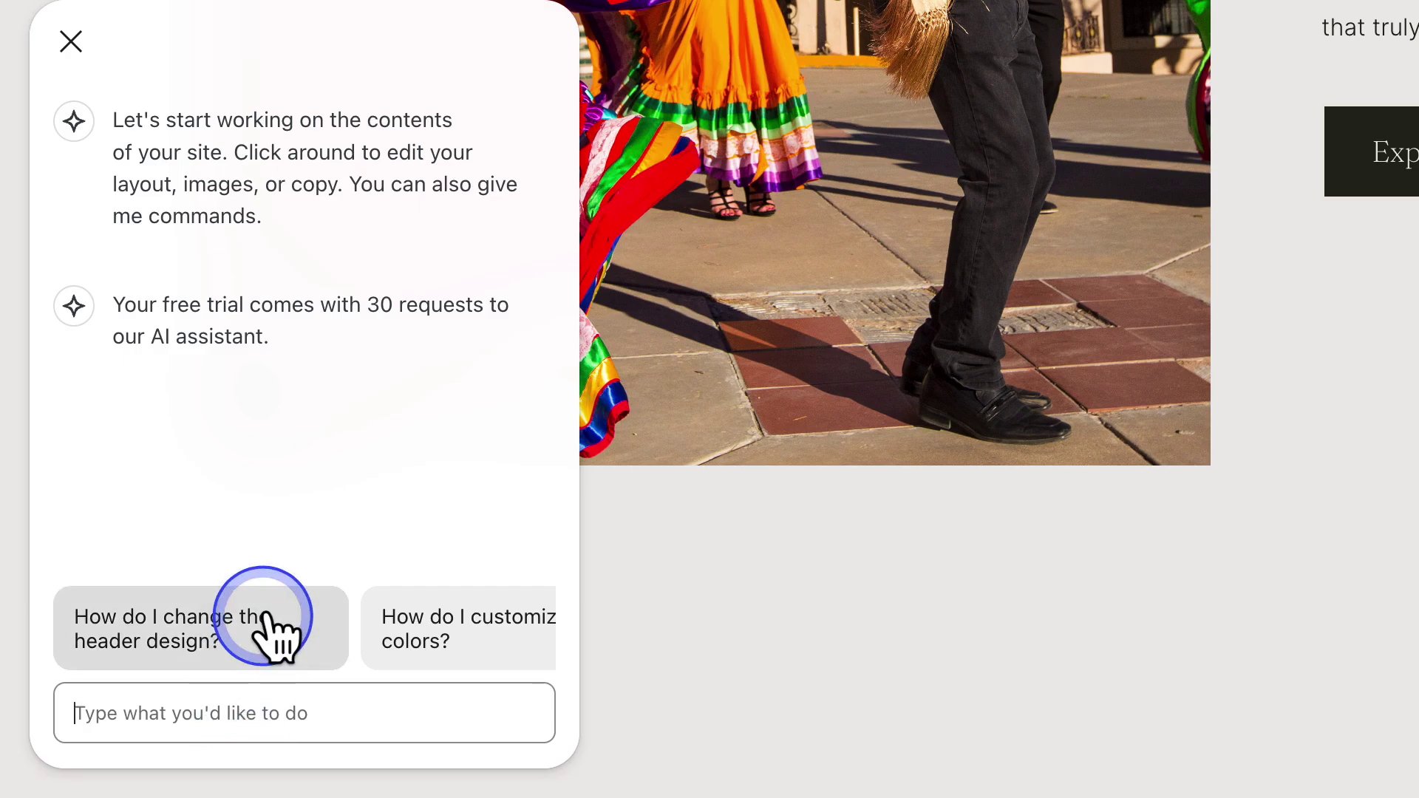
pyautogui.scroll(1, 322, 366)
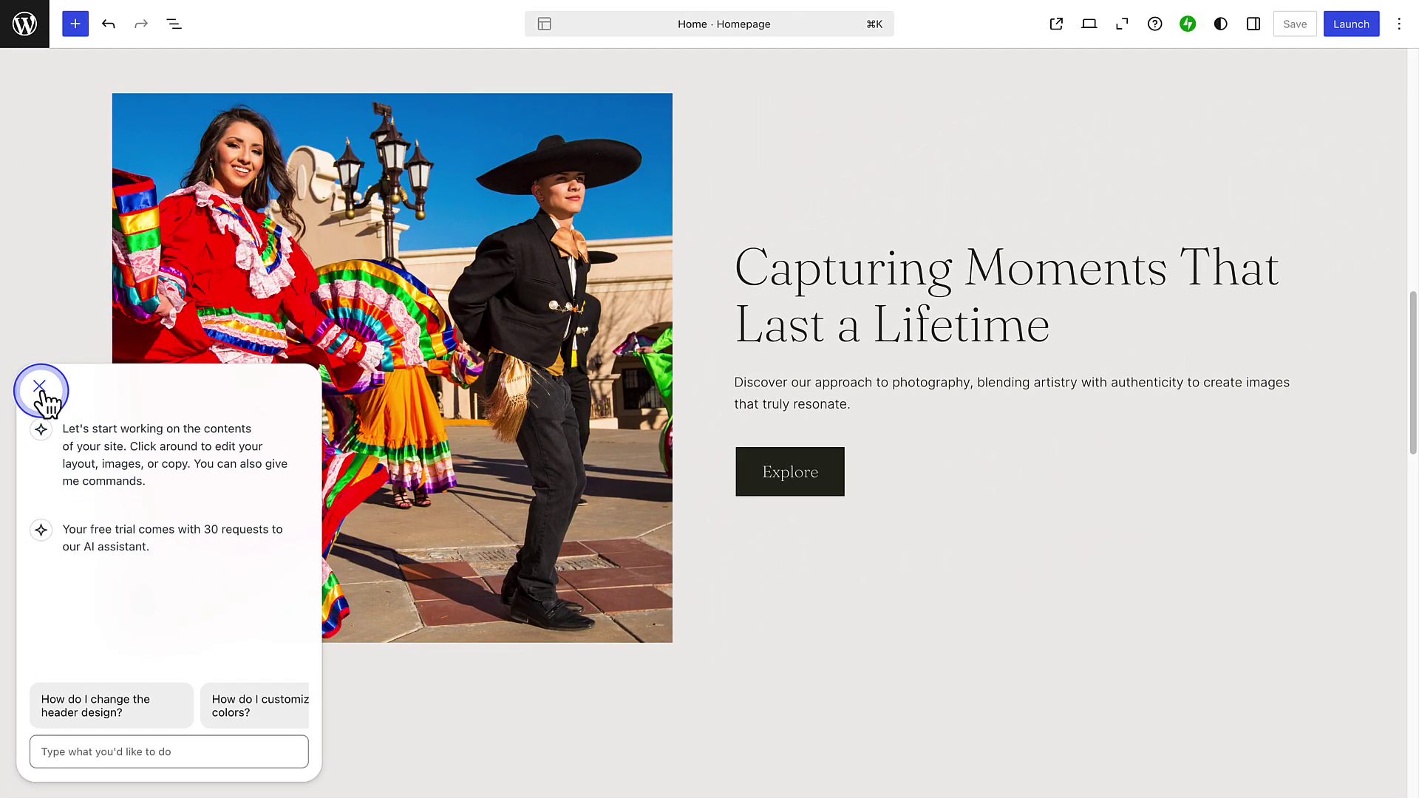
pyautogui.click(42, 389)
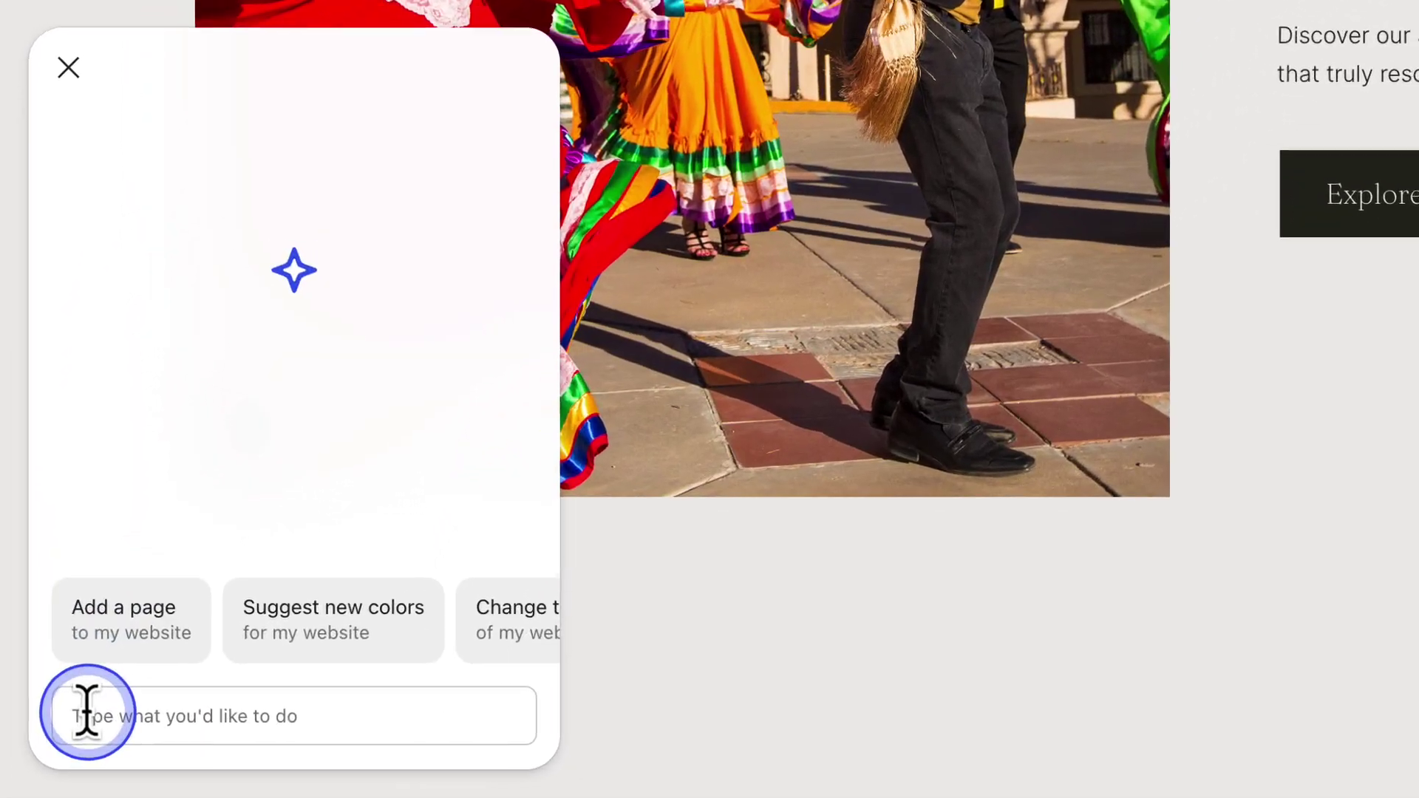
# Step: Add an AI gallery section, use variation 3/4, and move it below the testimonial
pyautogui.click(52, 743)
pyautogui.write('Add a new gallery section')
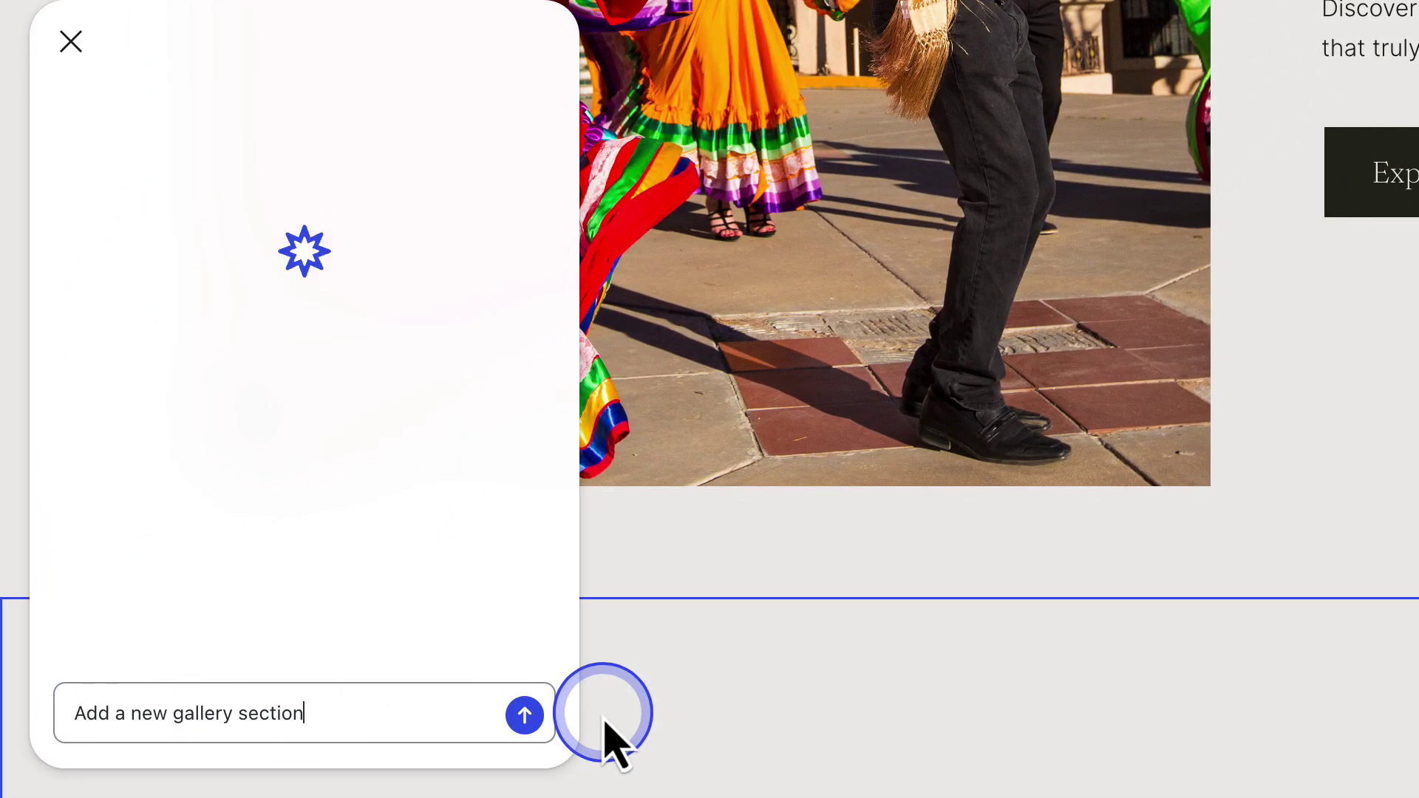
pyautogui.press('Return')
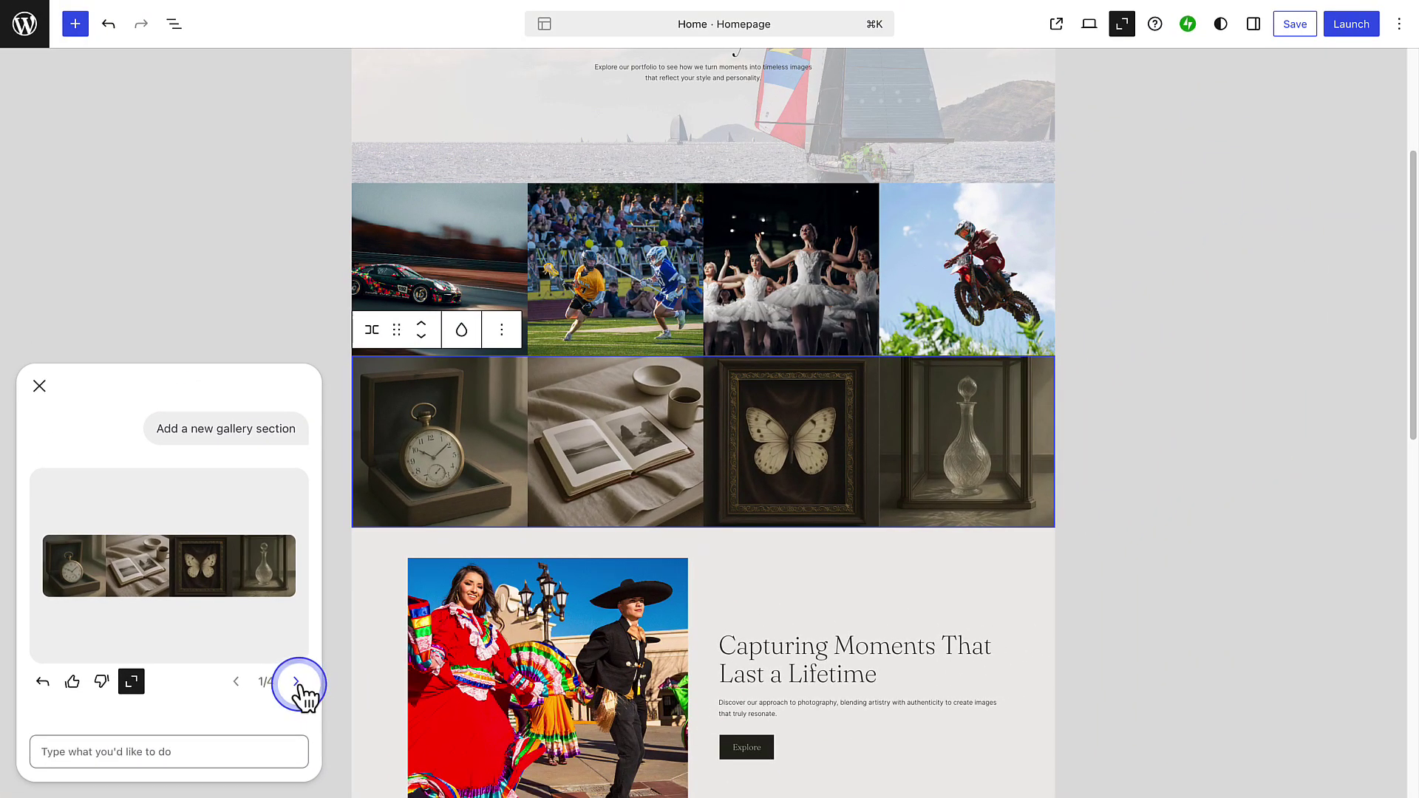
pyautogui.click(297, 681)
pyautogui.click(298, 682)
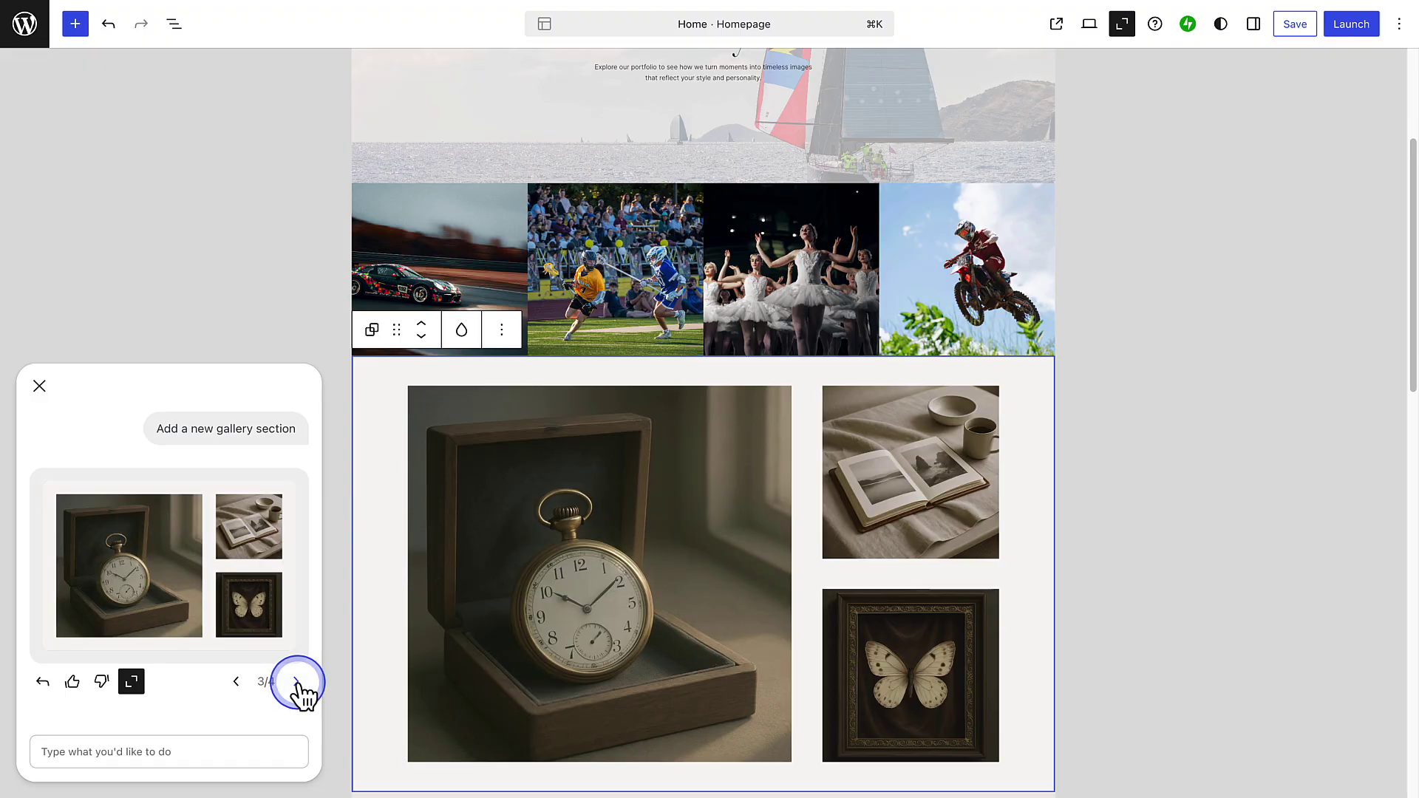
pyautogui.click(420, 329)
pyautogui.click(421, 336)
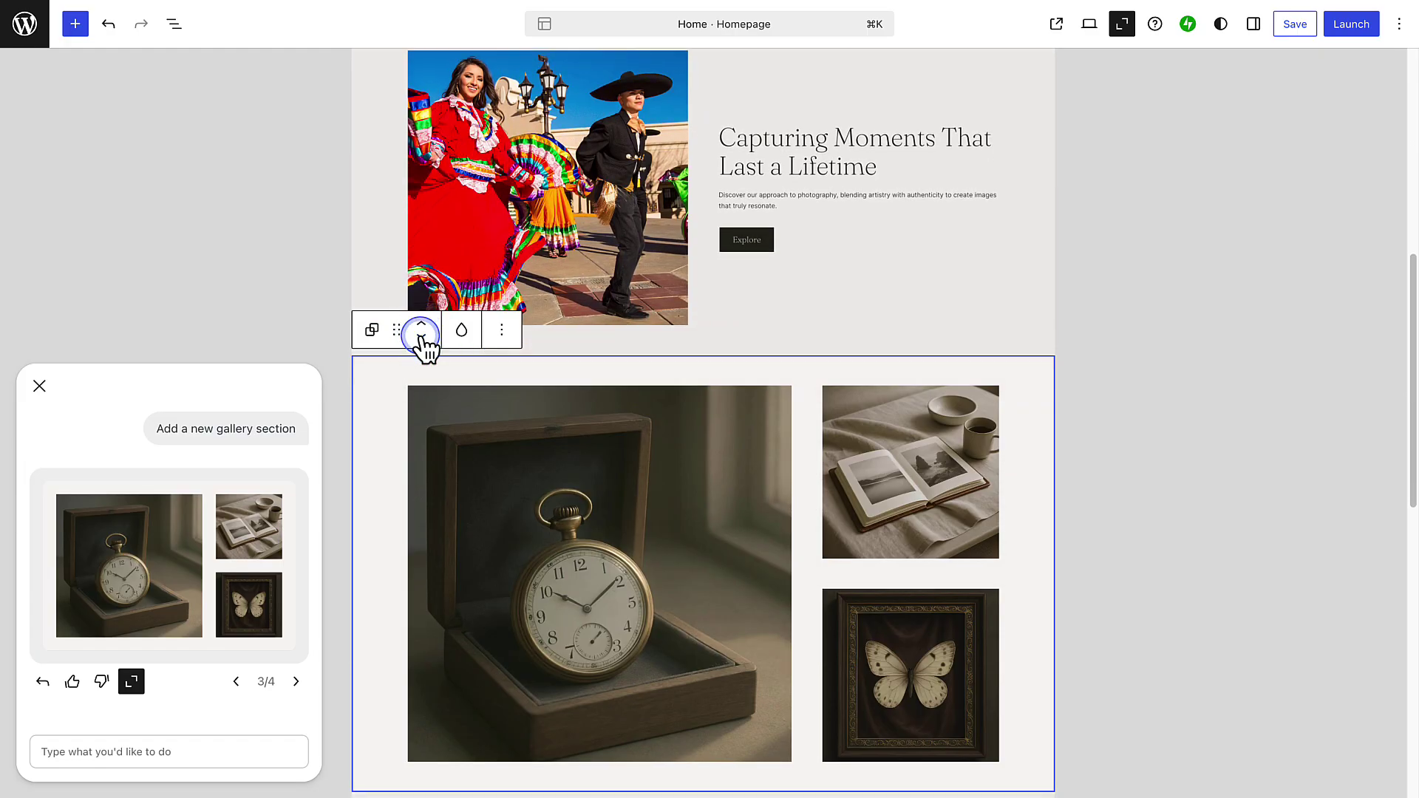
pyautogui.click(421, 336)
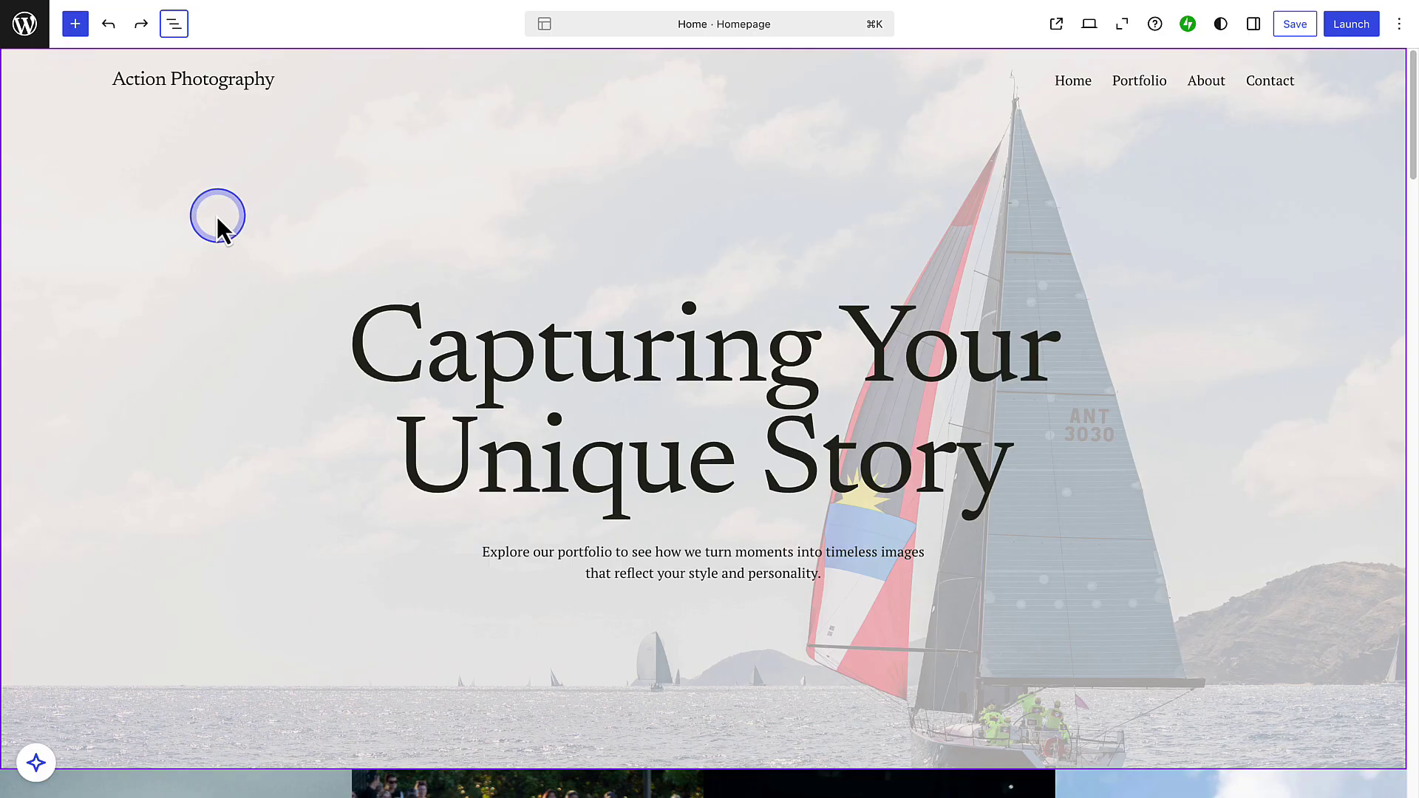
# Step: Launch the site on the Business plan and complete the zero-cost checkout
pyautogui.click(26, 23)
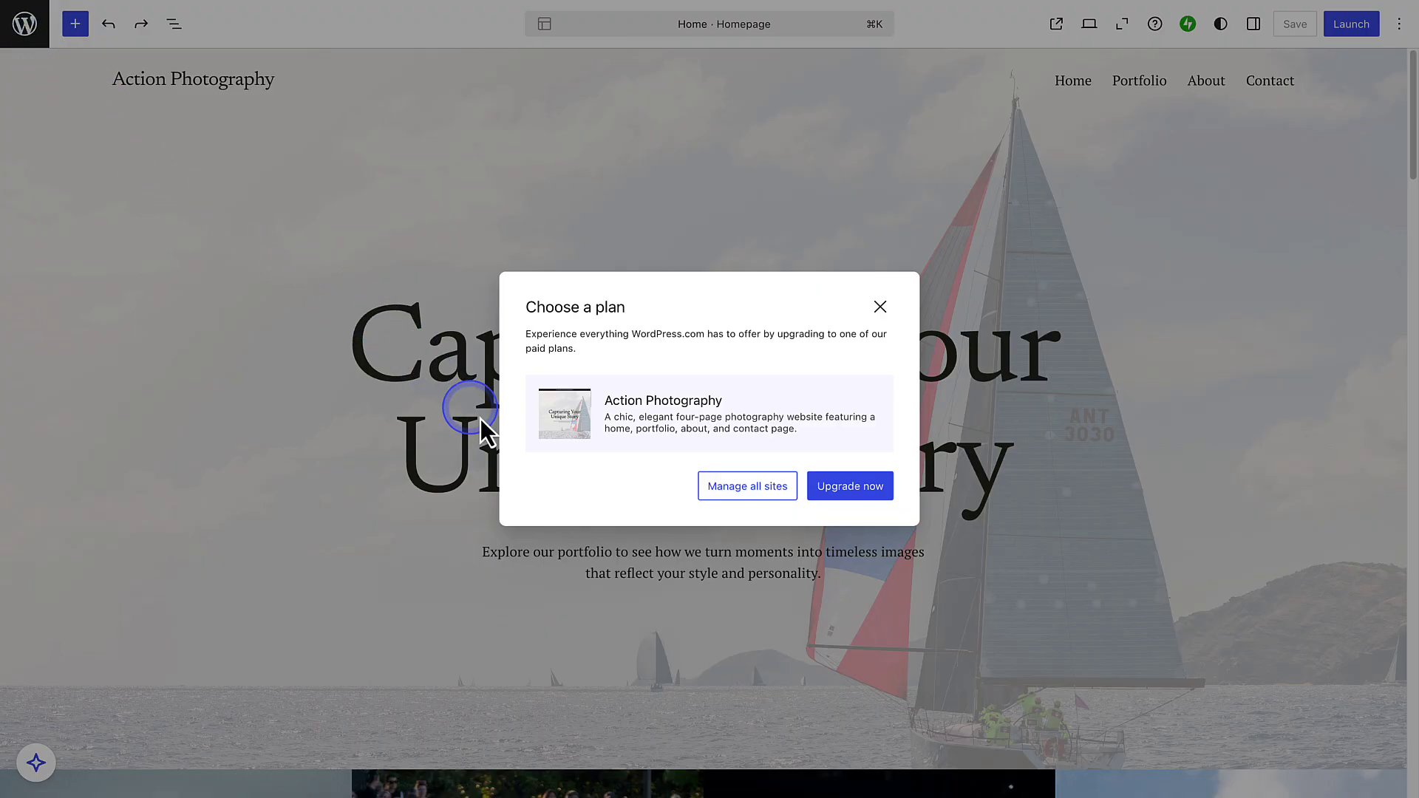
pyautogui.click(850, 486)
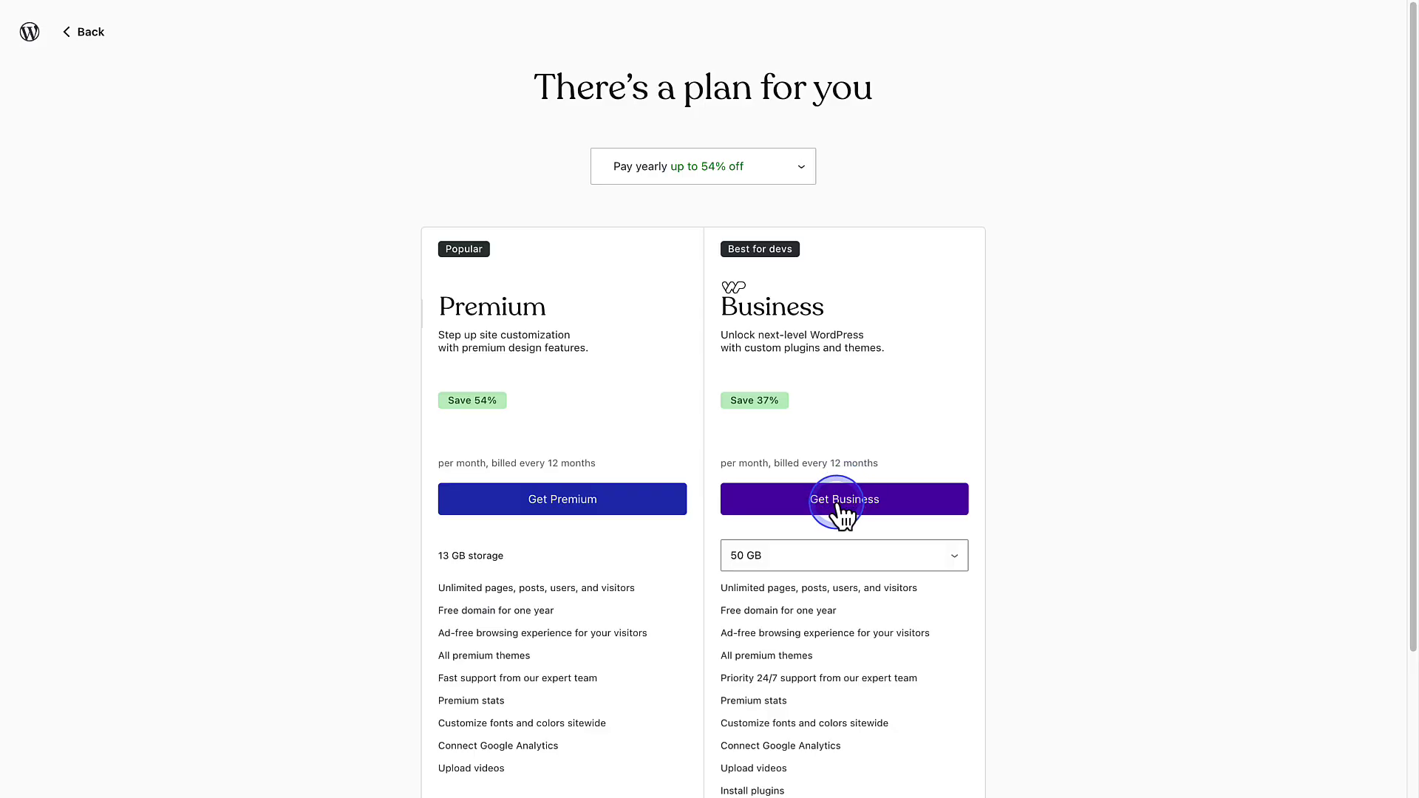
pyautogui.click(845, 505)
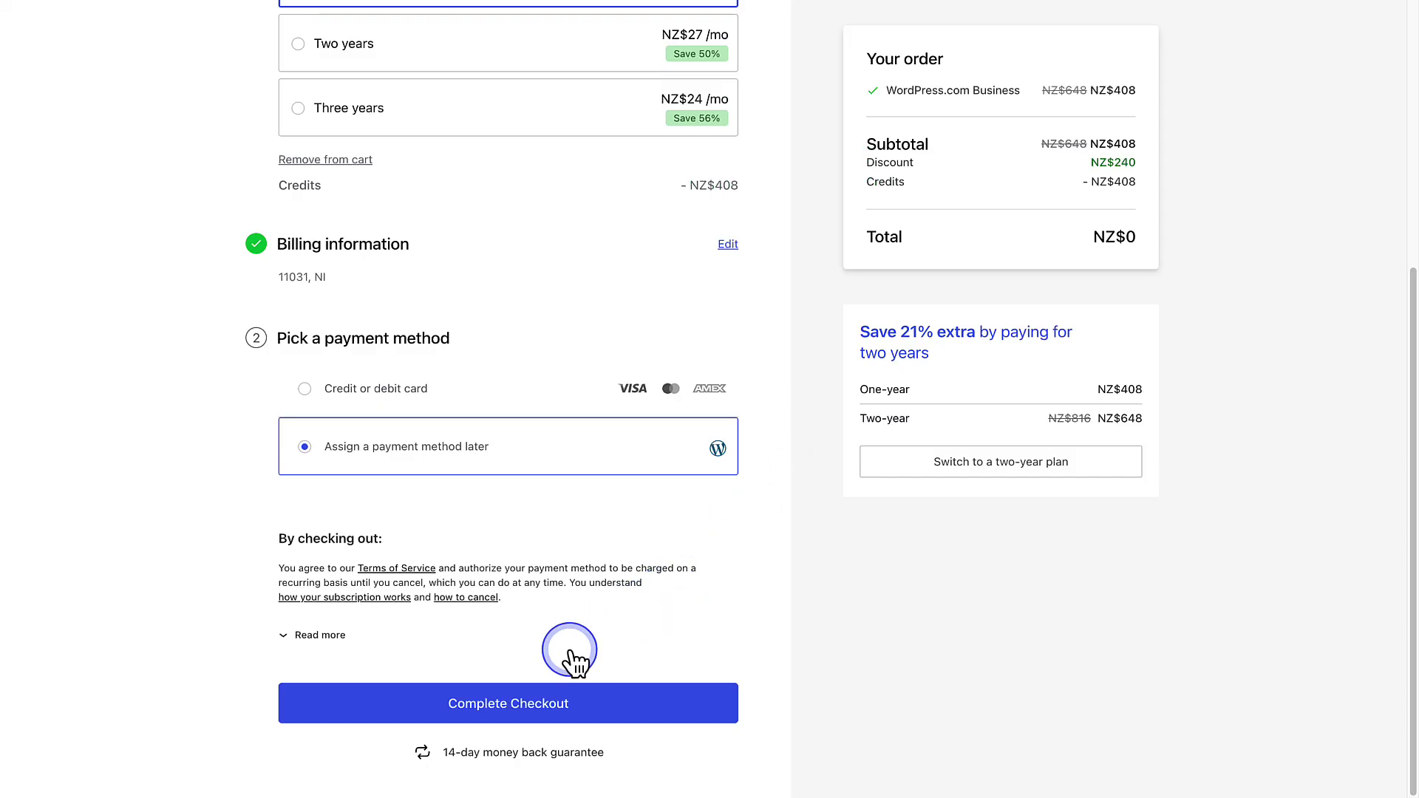
pyautogui.click(500, 700)
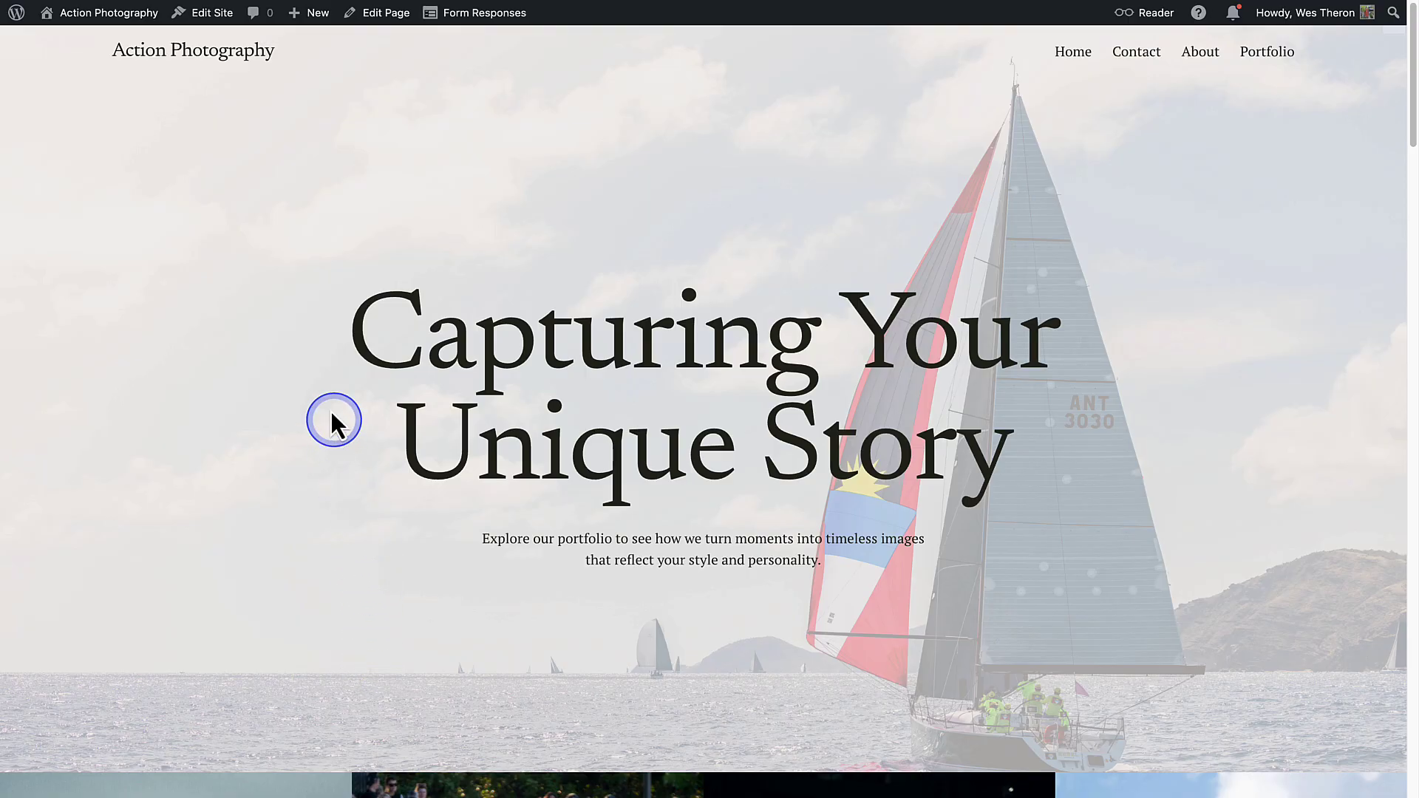
# Step: Open the Home page in the editor and swap the hero's text and image columns
pyautogui.click(210, 14)
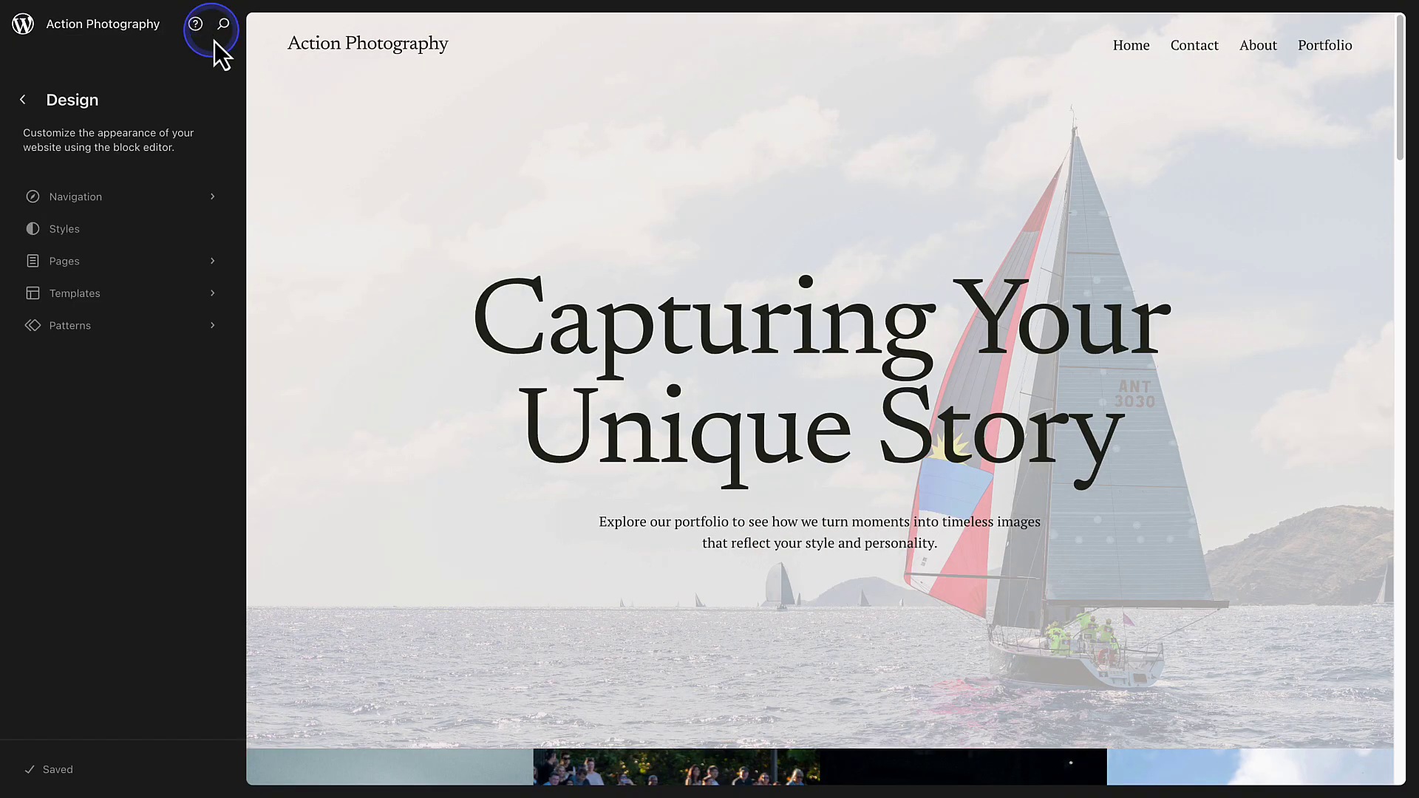
pyautogui.click(389, 444)
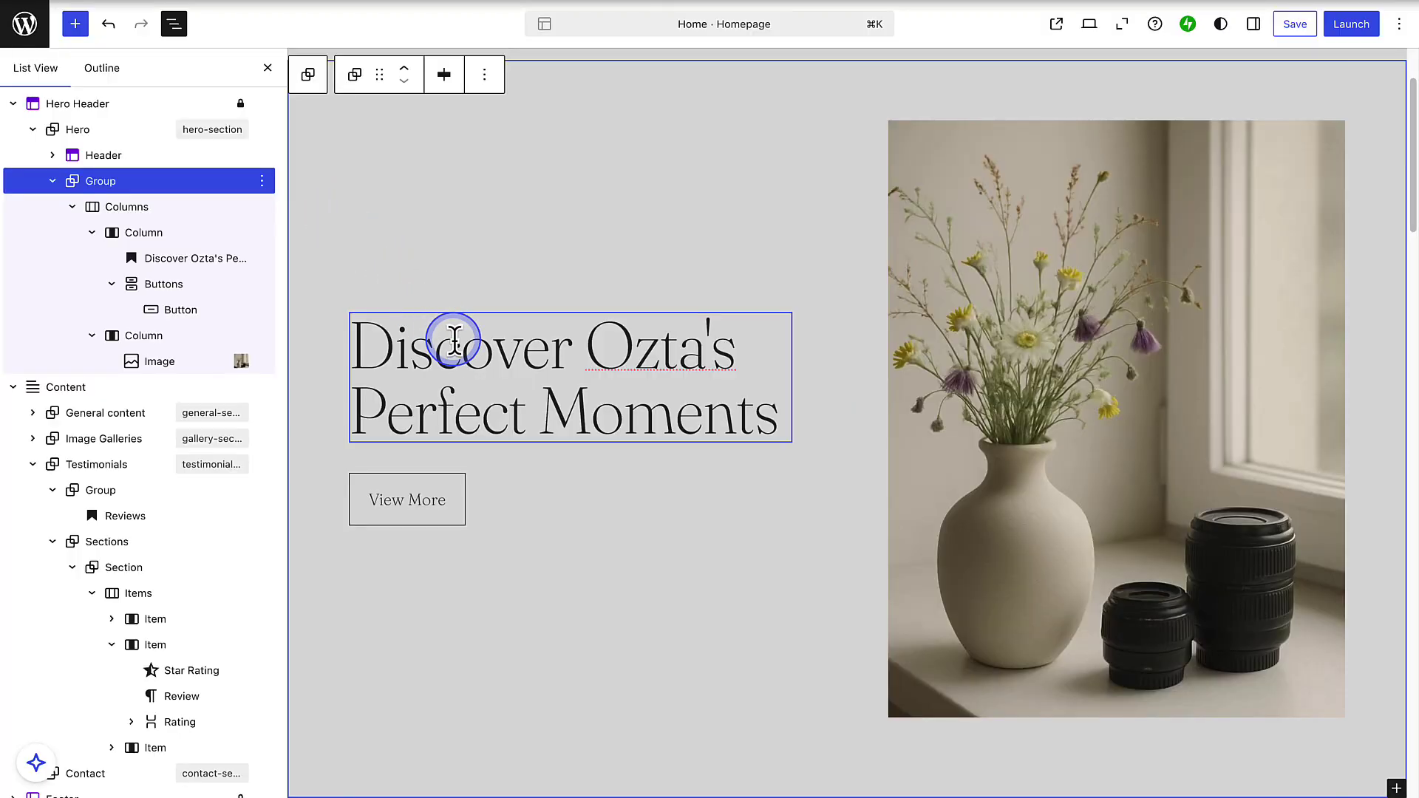
pyautogui.click(459, 333)
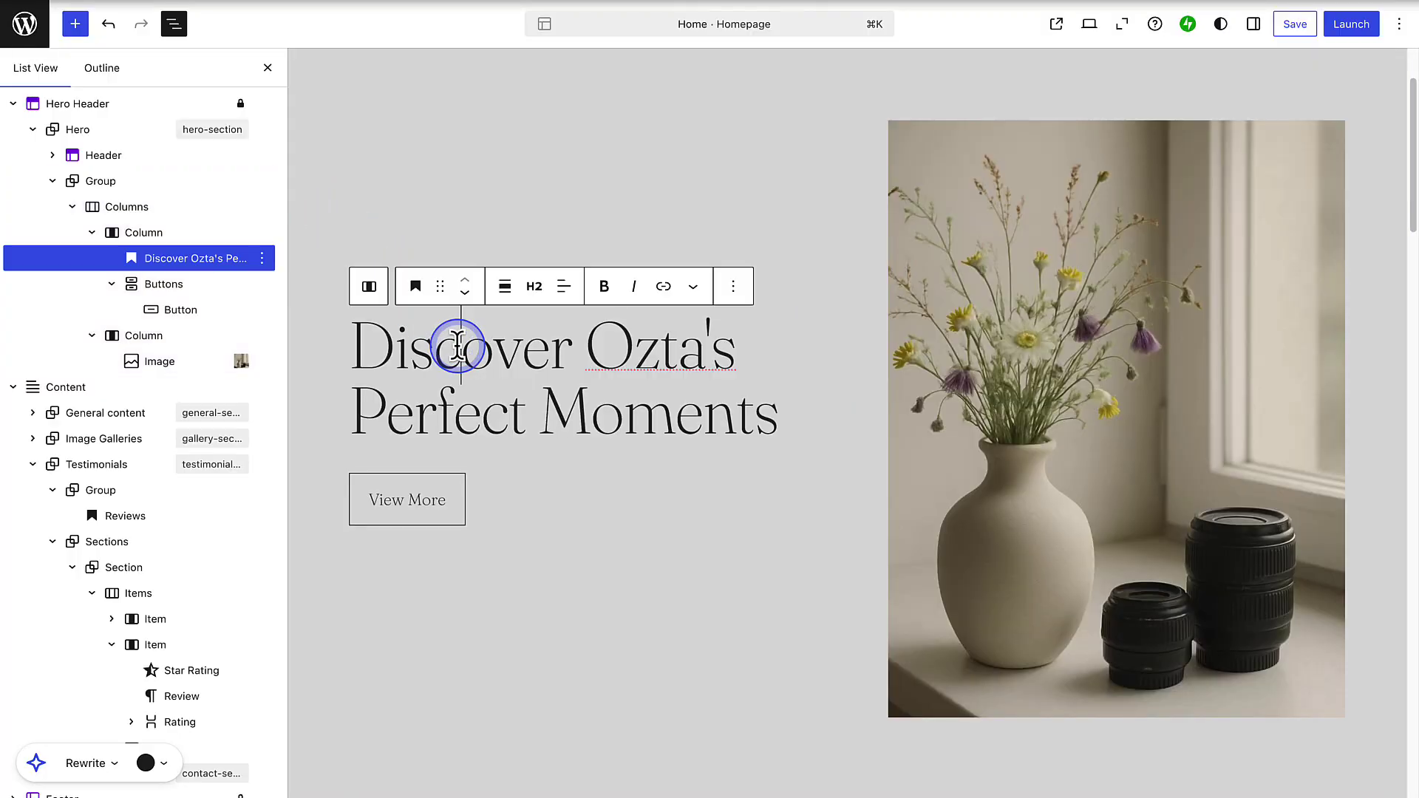
pyautogui.click(1014, 382)
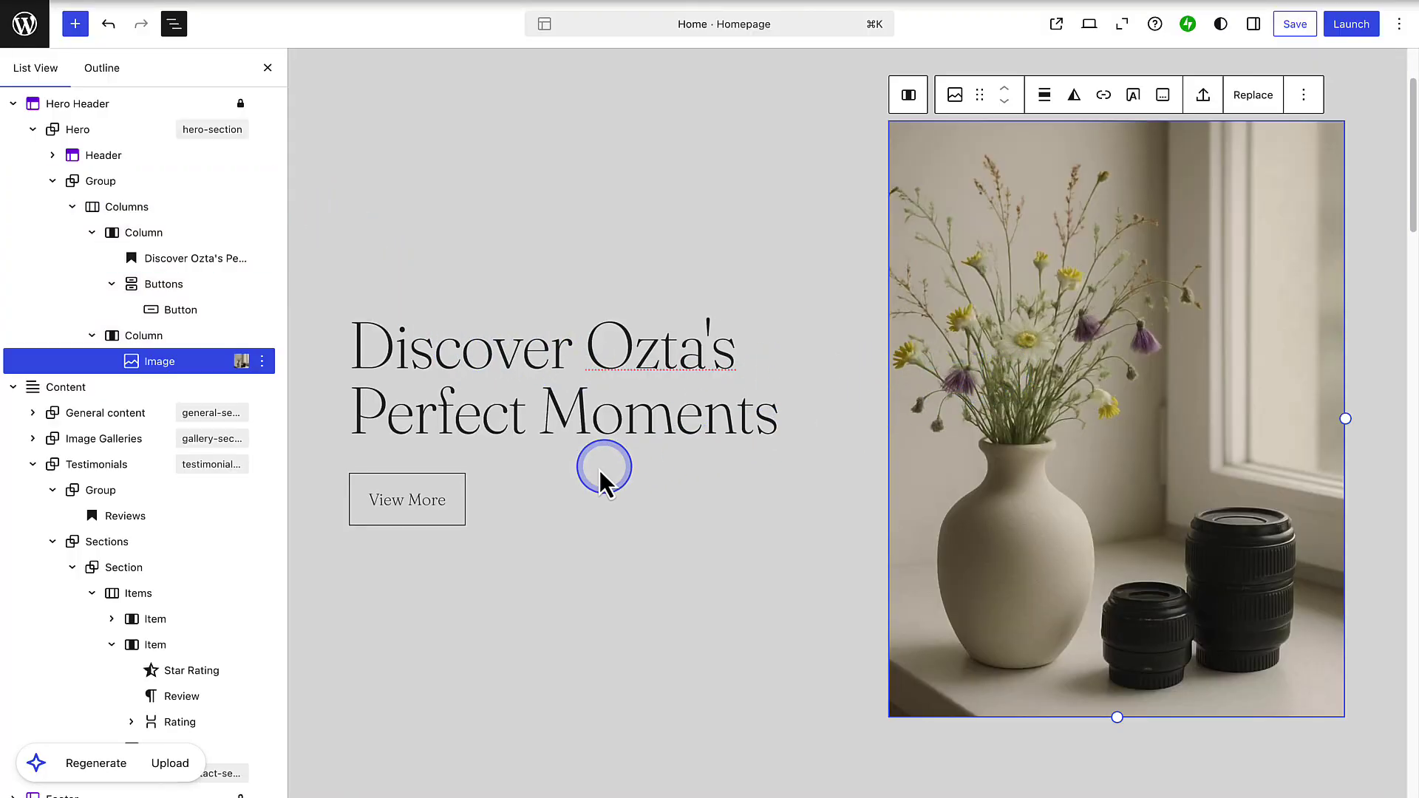
pyautogui.click(412, 500)
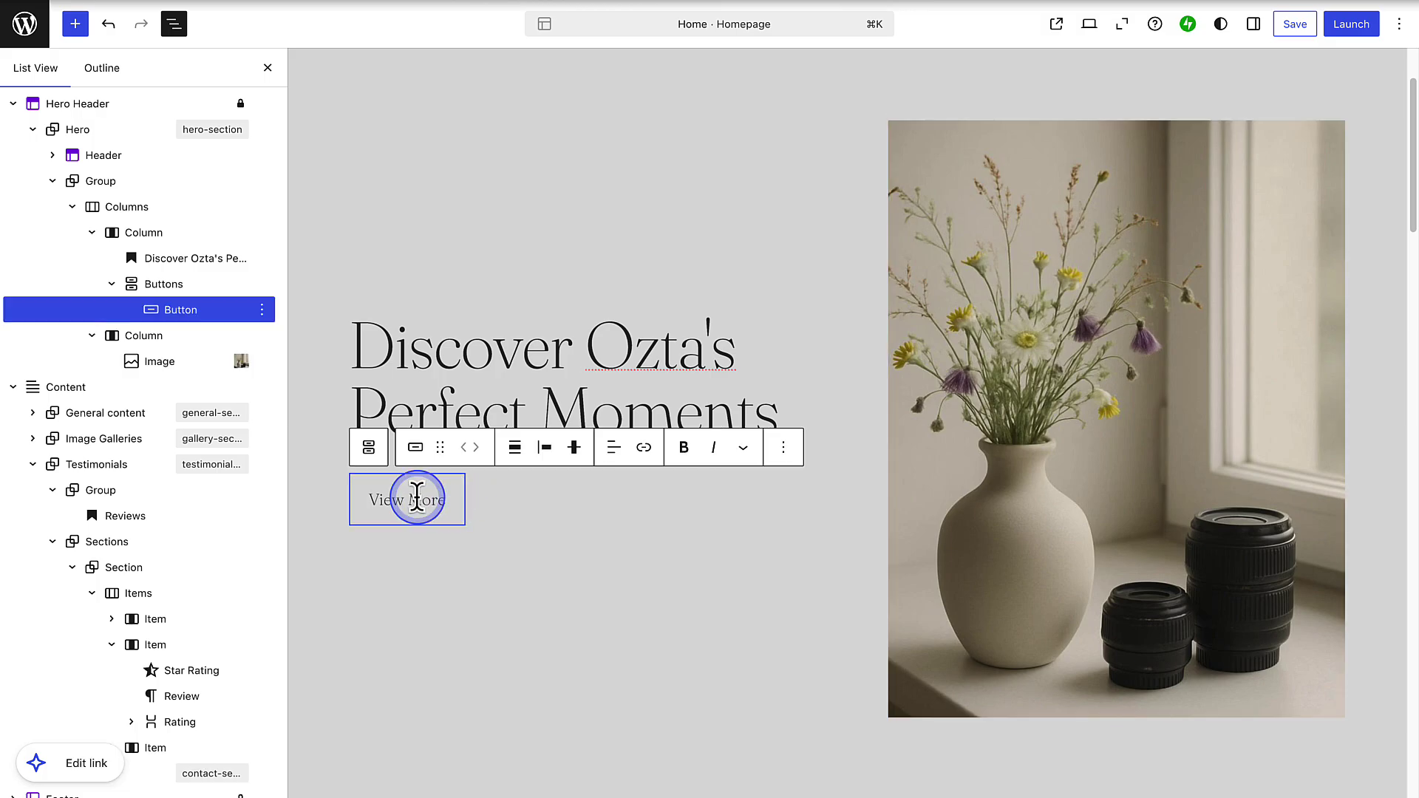
pyautogui.click(192, 232)
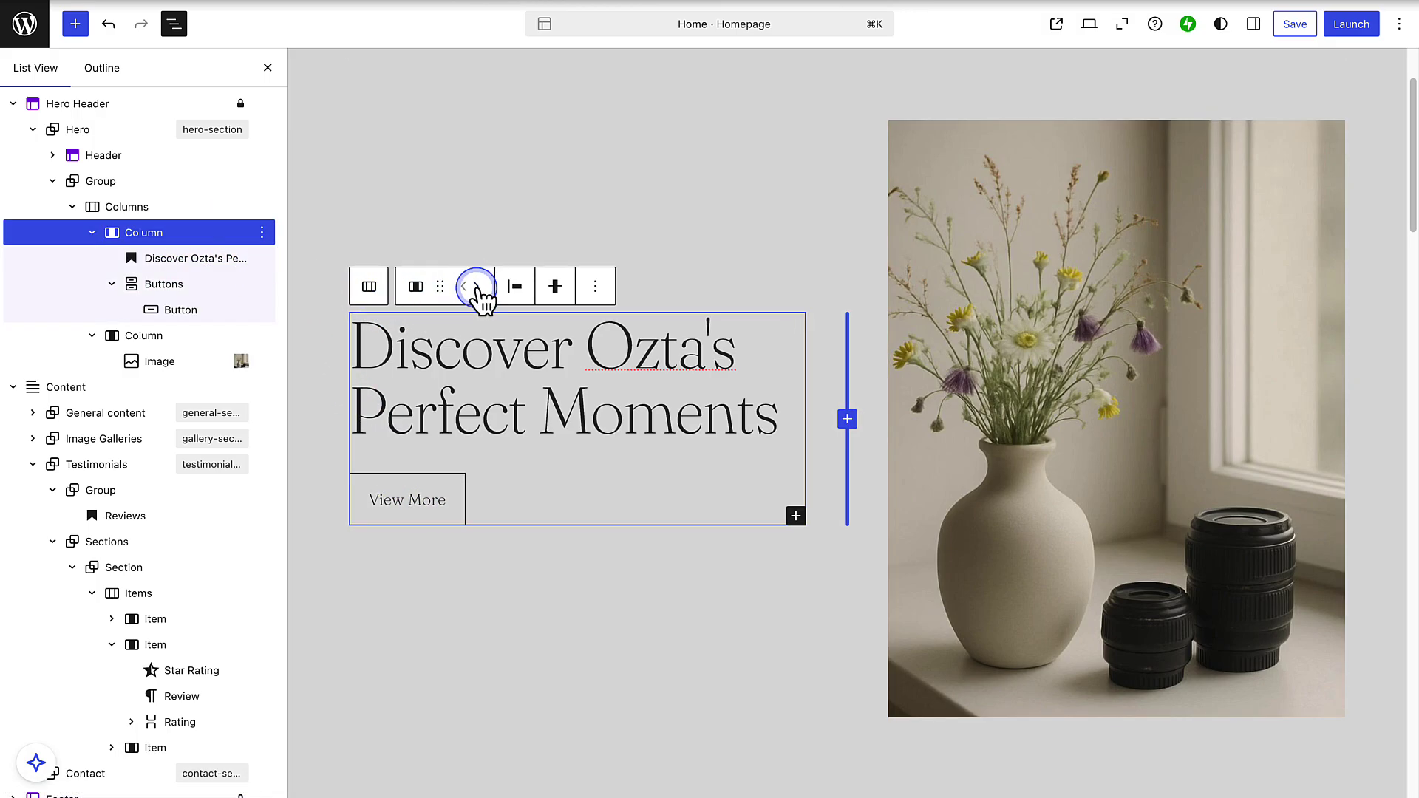
pyautogui.click(475, 286)
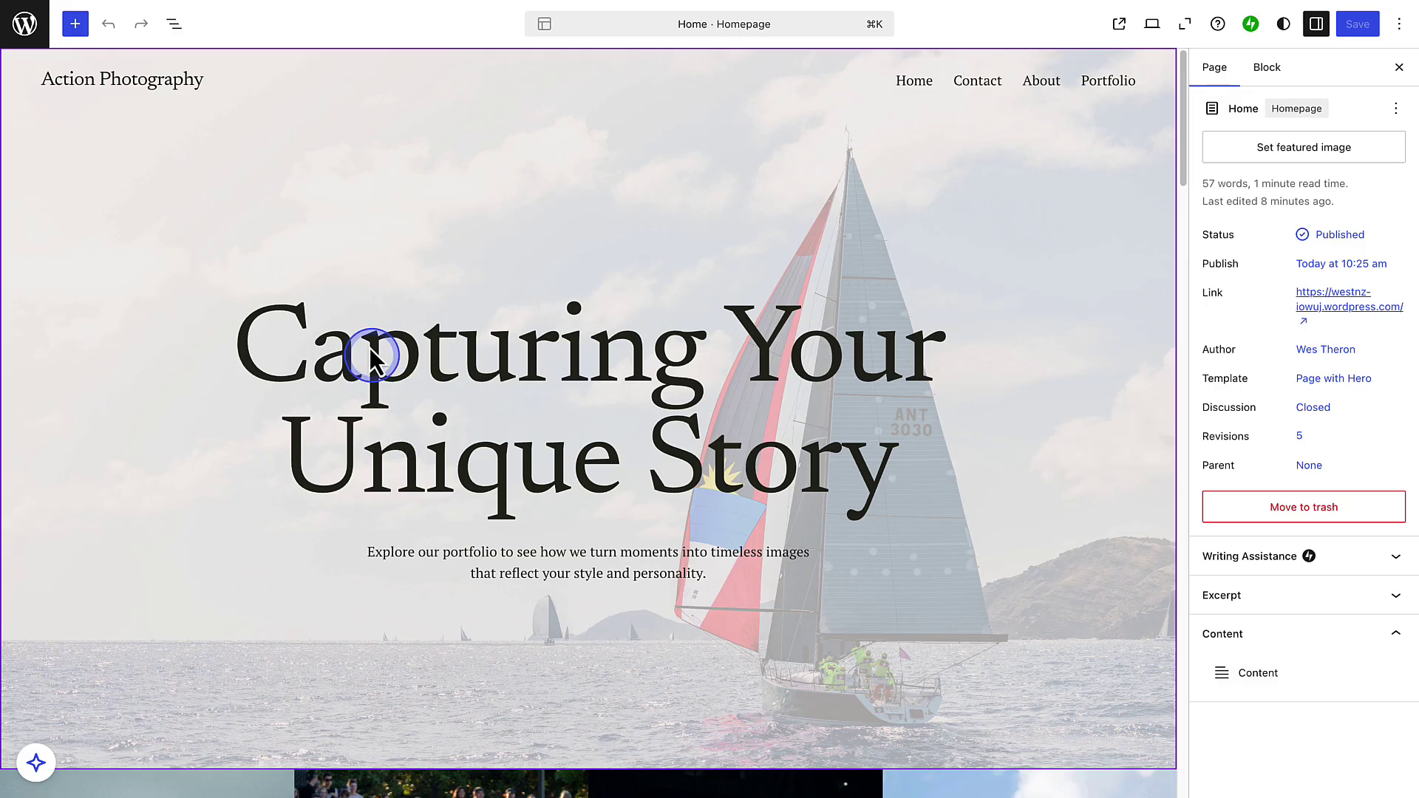
# Step: With the header Navigation block selected, have the AI assistant add Facebook, Instagram and X icons
pyautogui.click(174, 23)
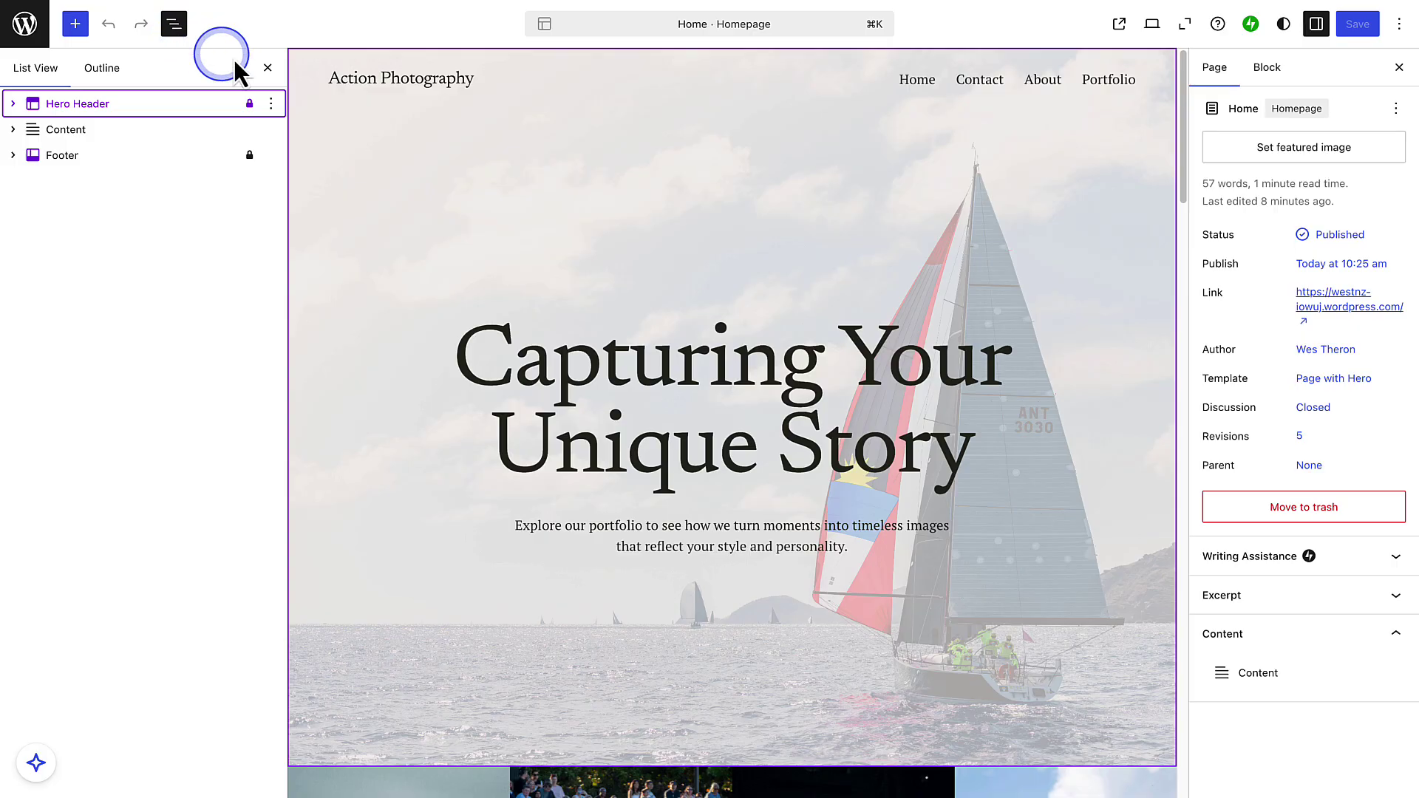
pyautogui.click(947, 95)
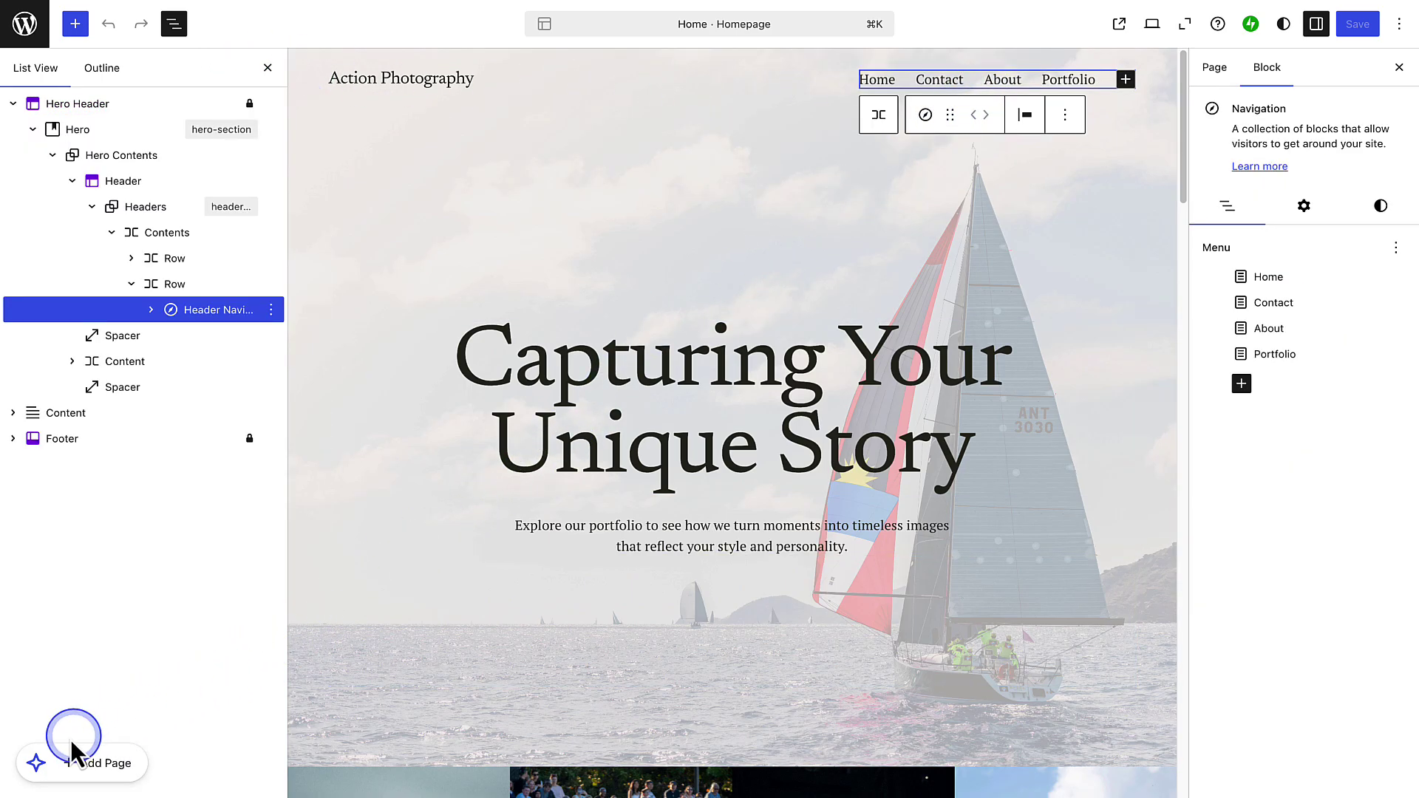
pyautogui.click(37, 764)
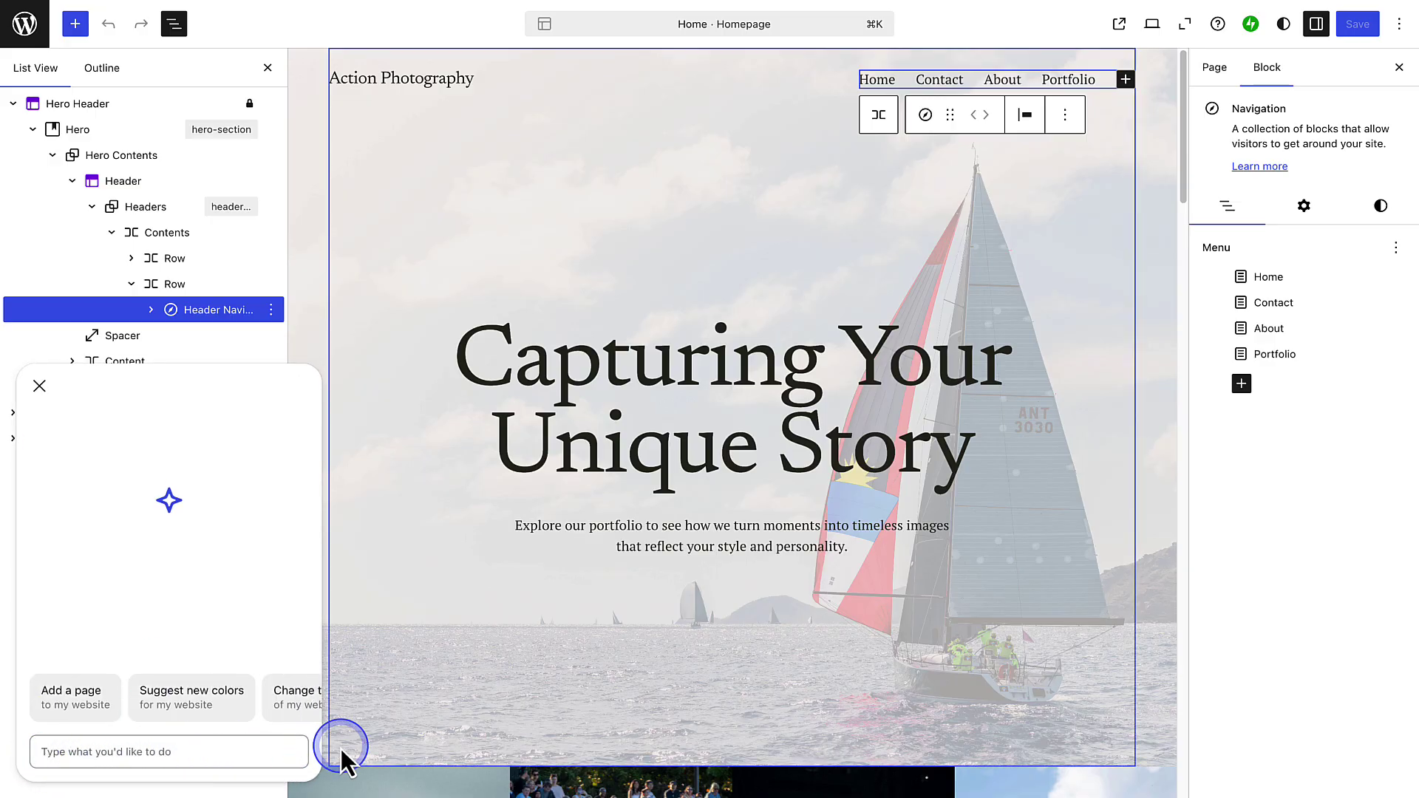
pyautogui.write('Add a social icons block to my header navigation with links to Facebook, Instagram and X')
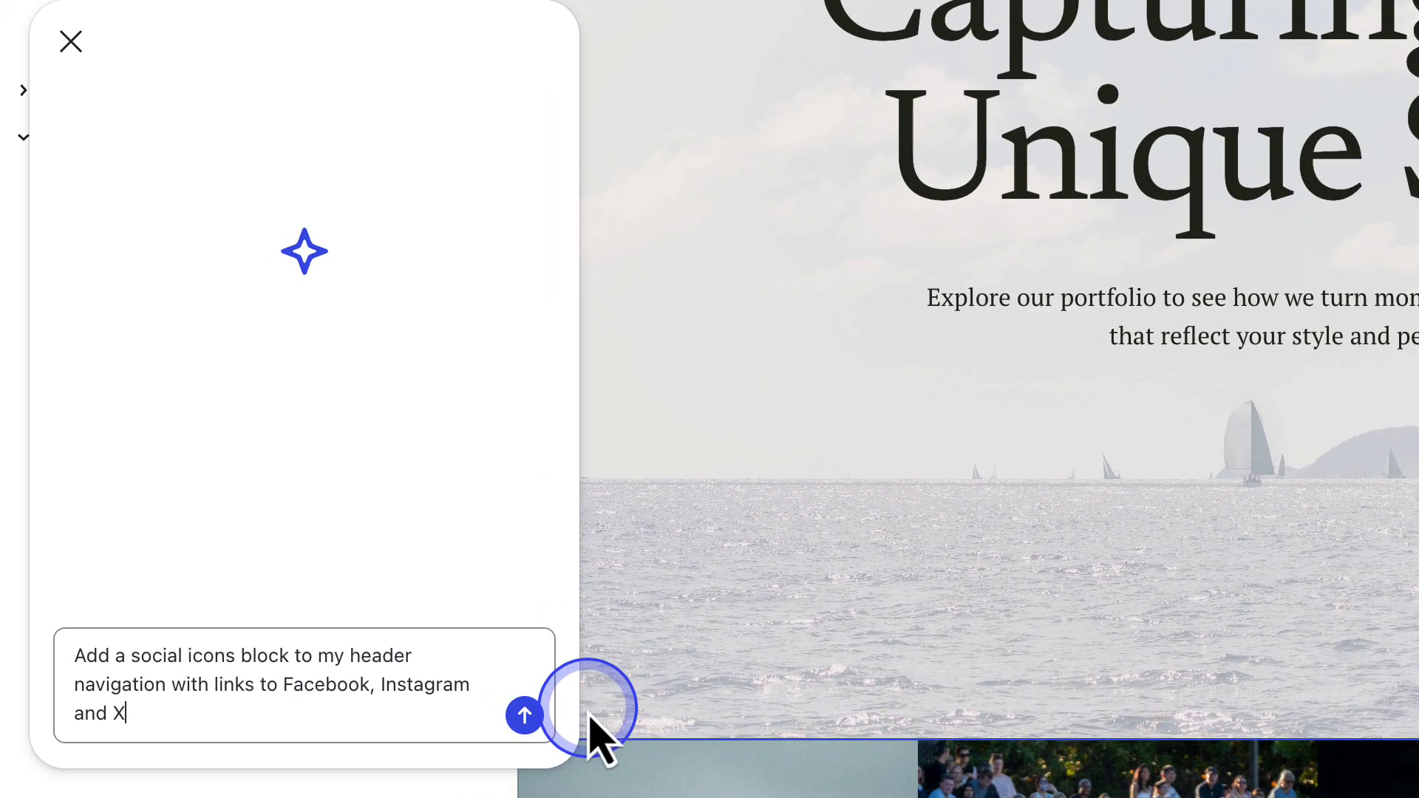
pyautogui.click(523, 715)
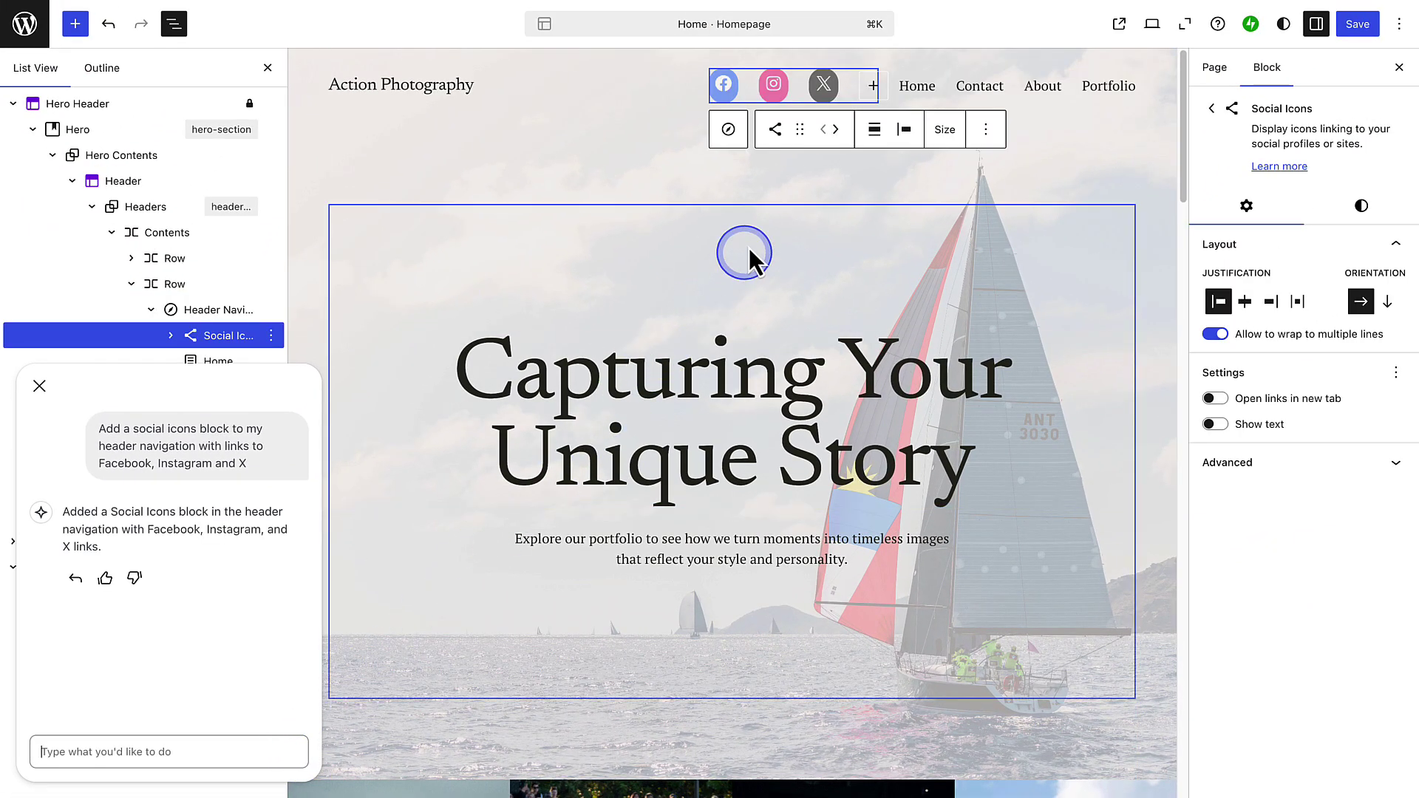
# Step: Move the social icons after Portfolio, apply the Logos Only style, and link the Facebook icon
pyautogui.click(834, 129)
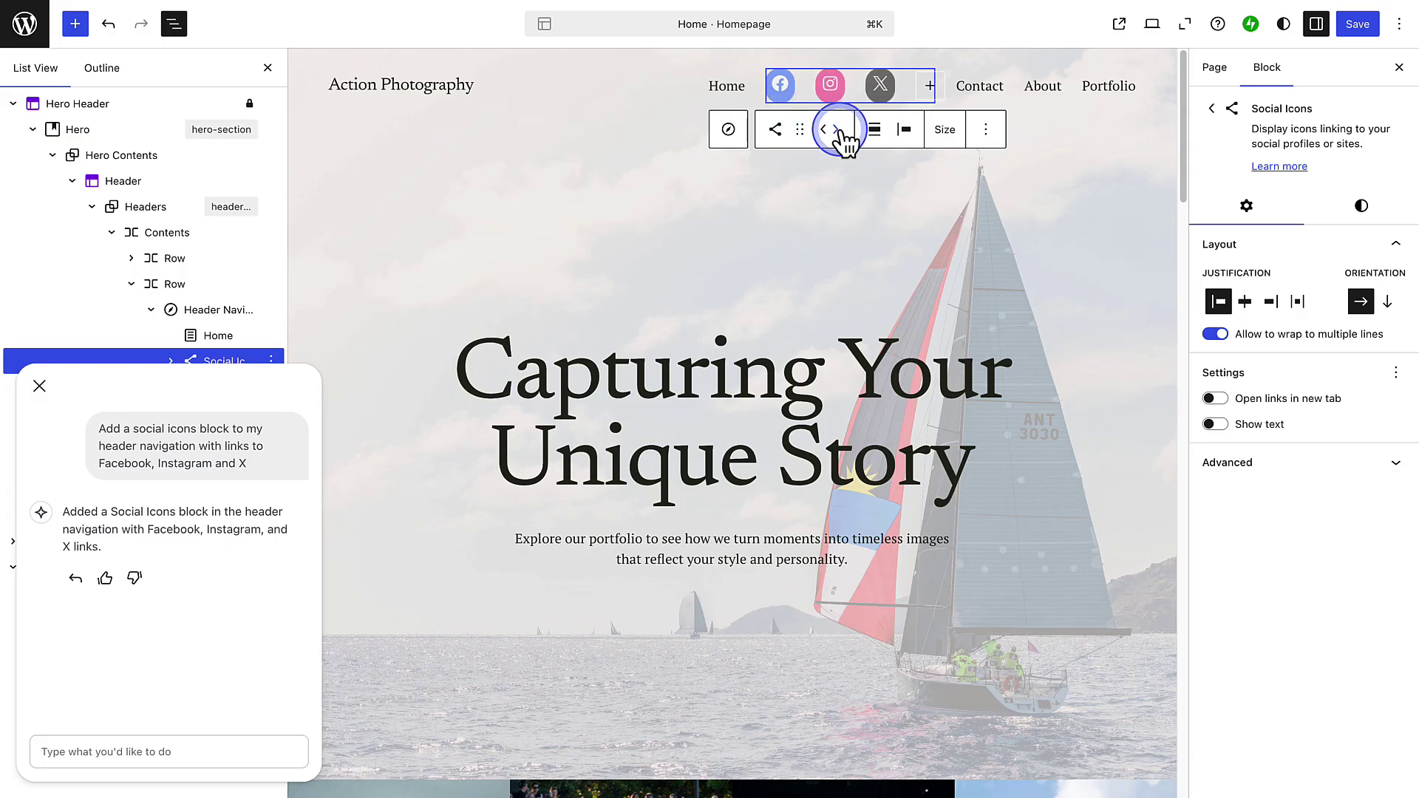
pyautogui.click(835, 128)
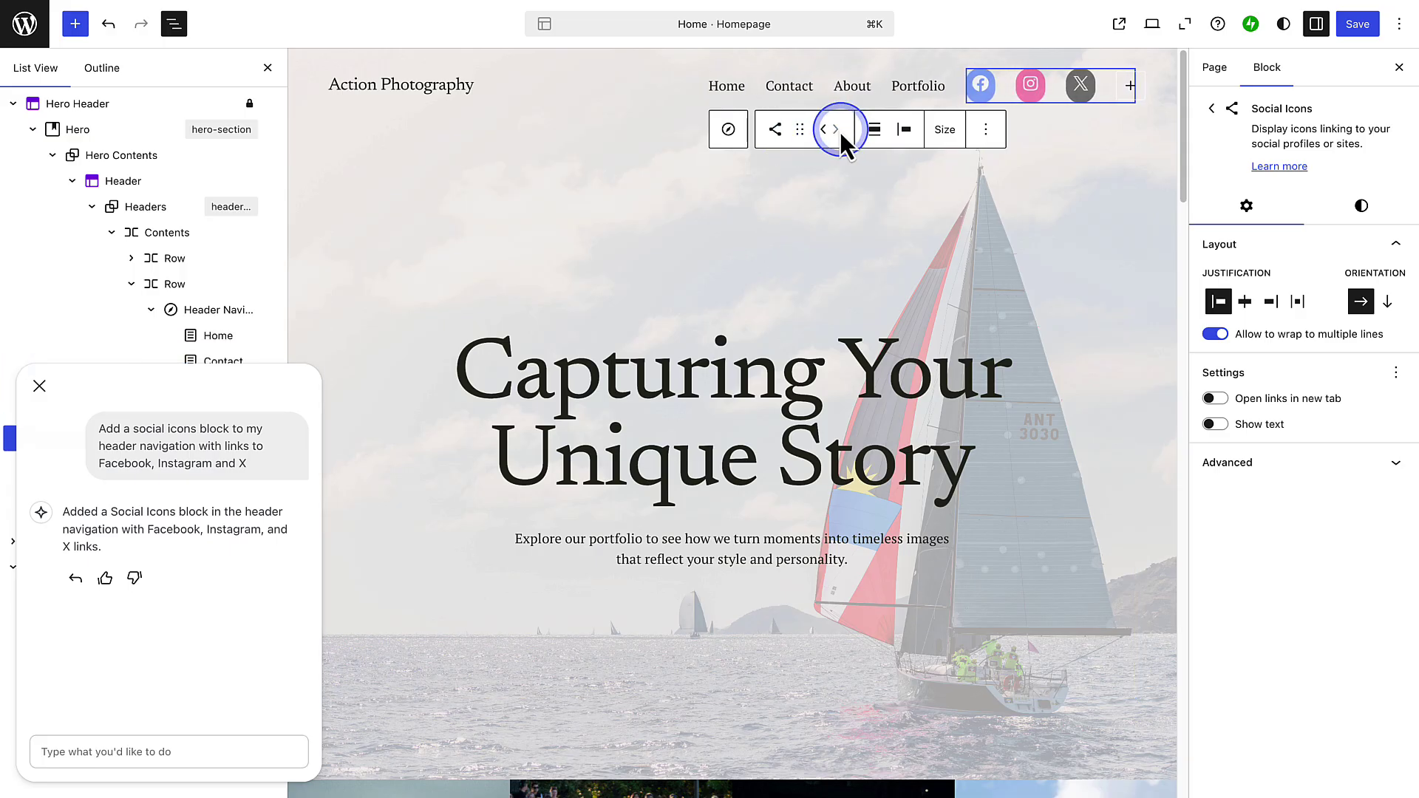
pyautogui.click(1362, 207)
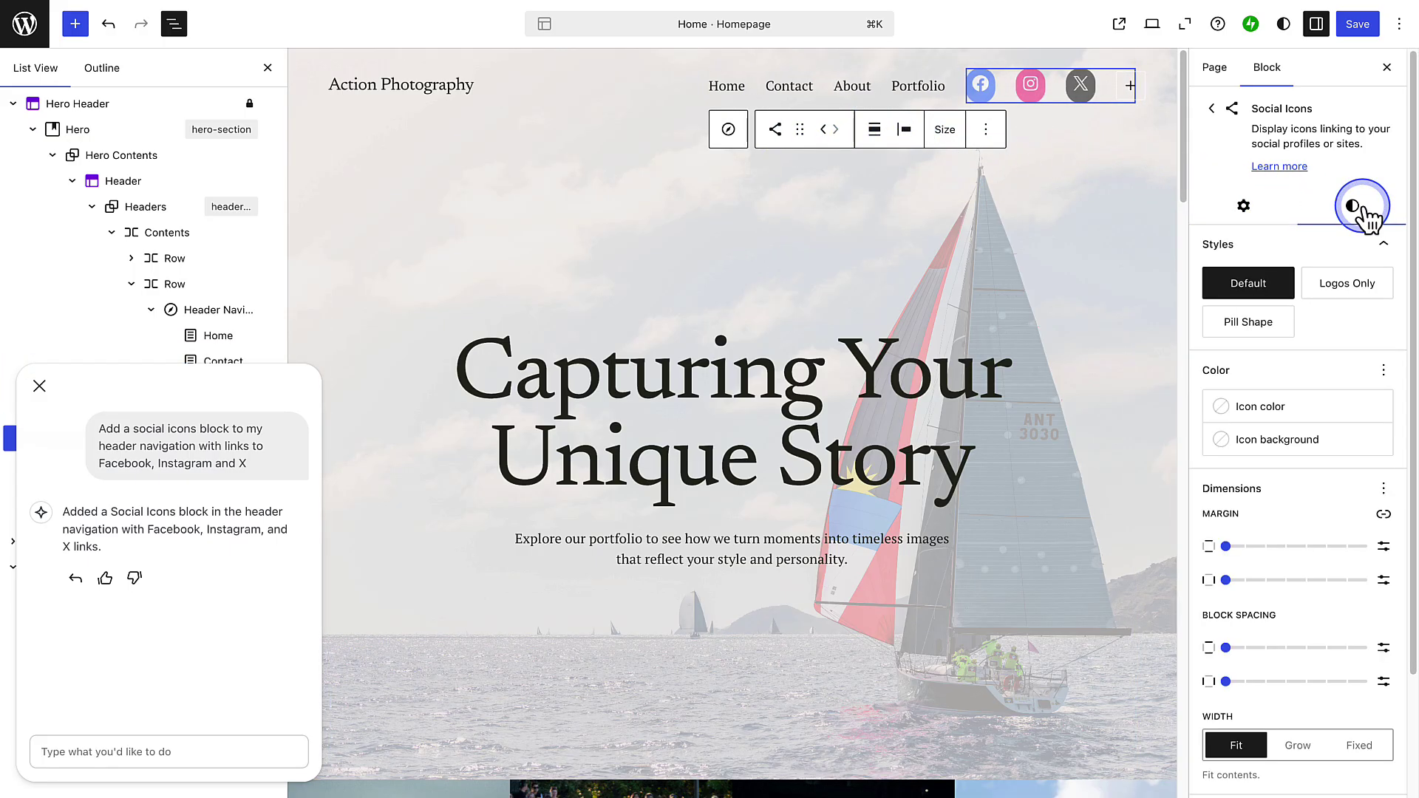
pyautogui.click(1347, 283)
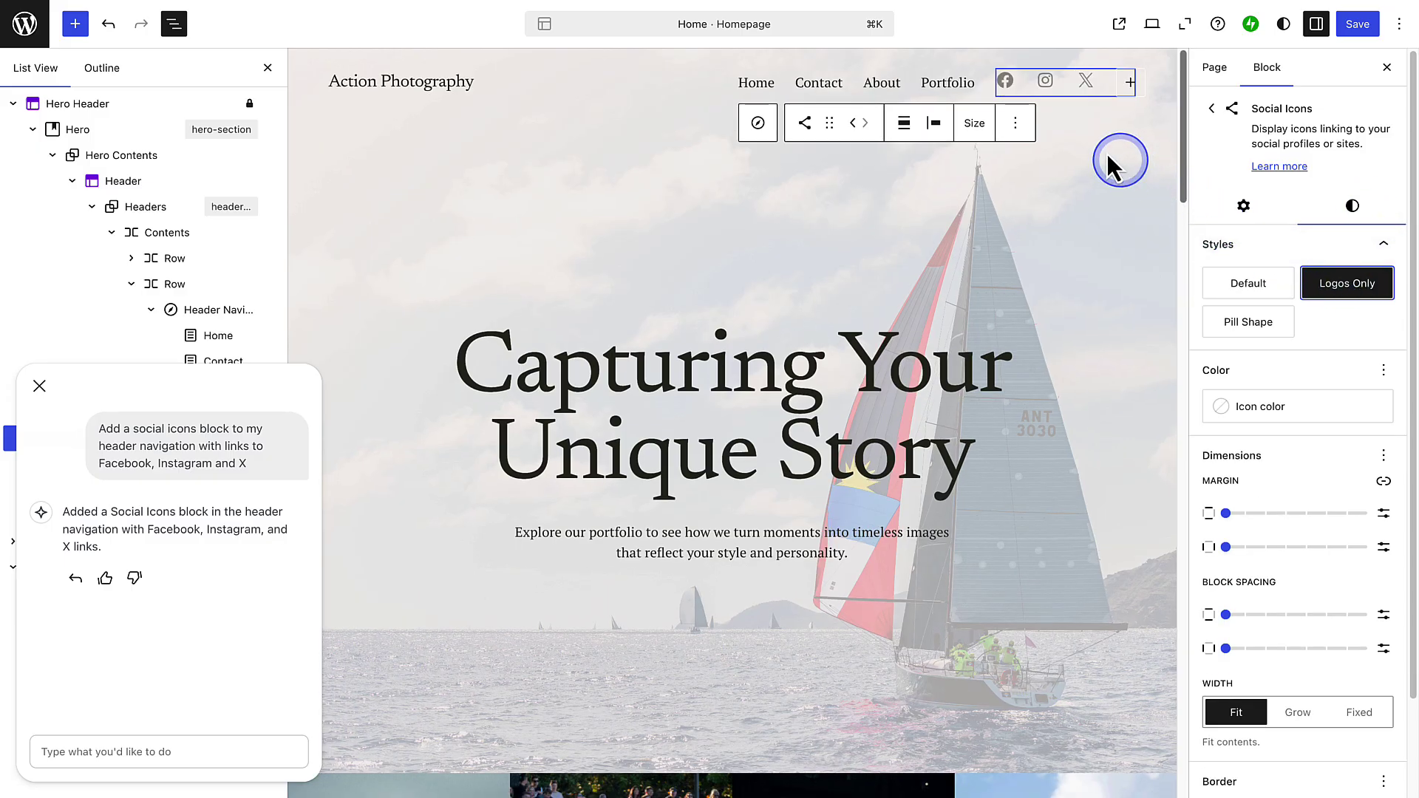
pyautogui.click(1003, 81)
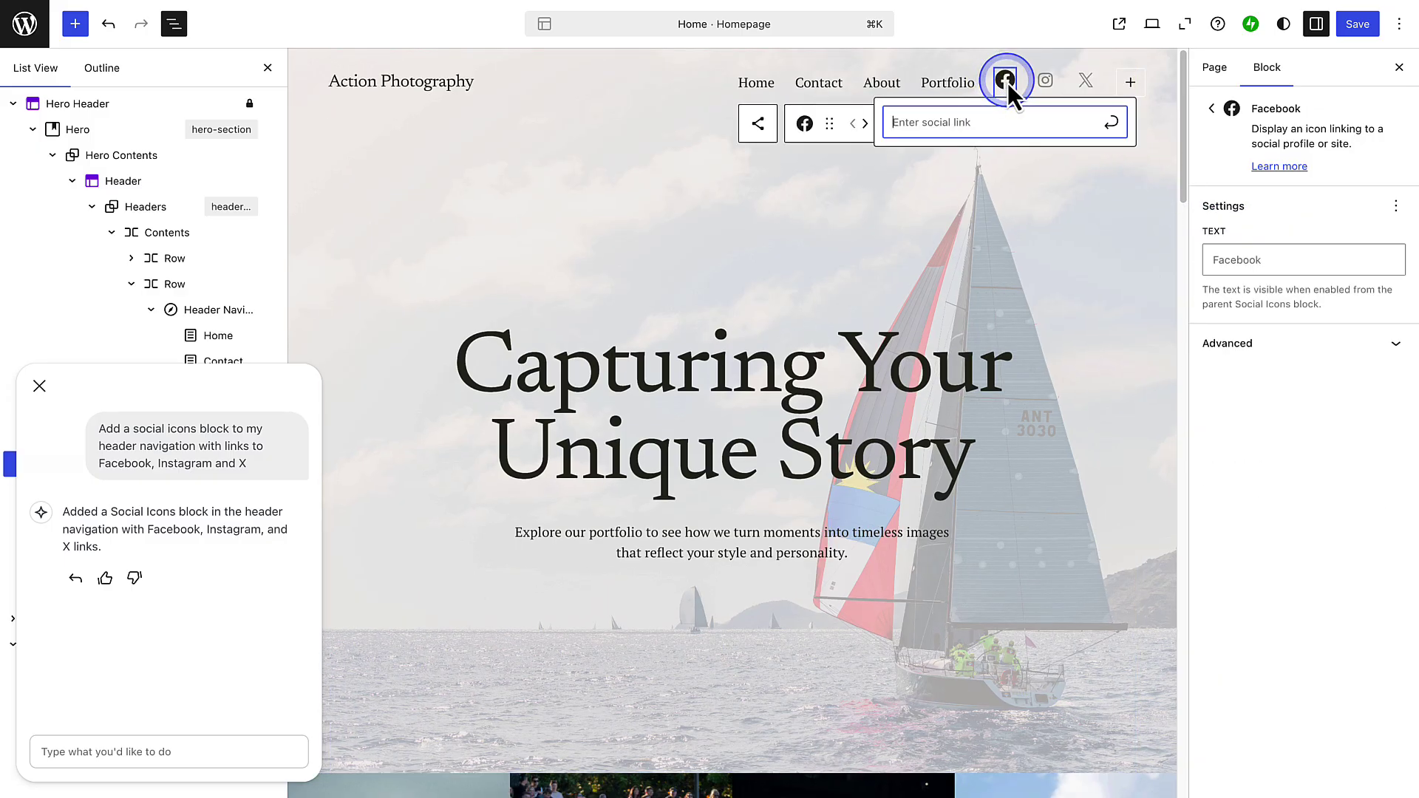
pyautogui.write('URL')
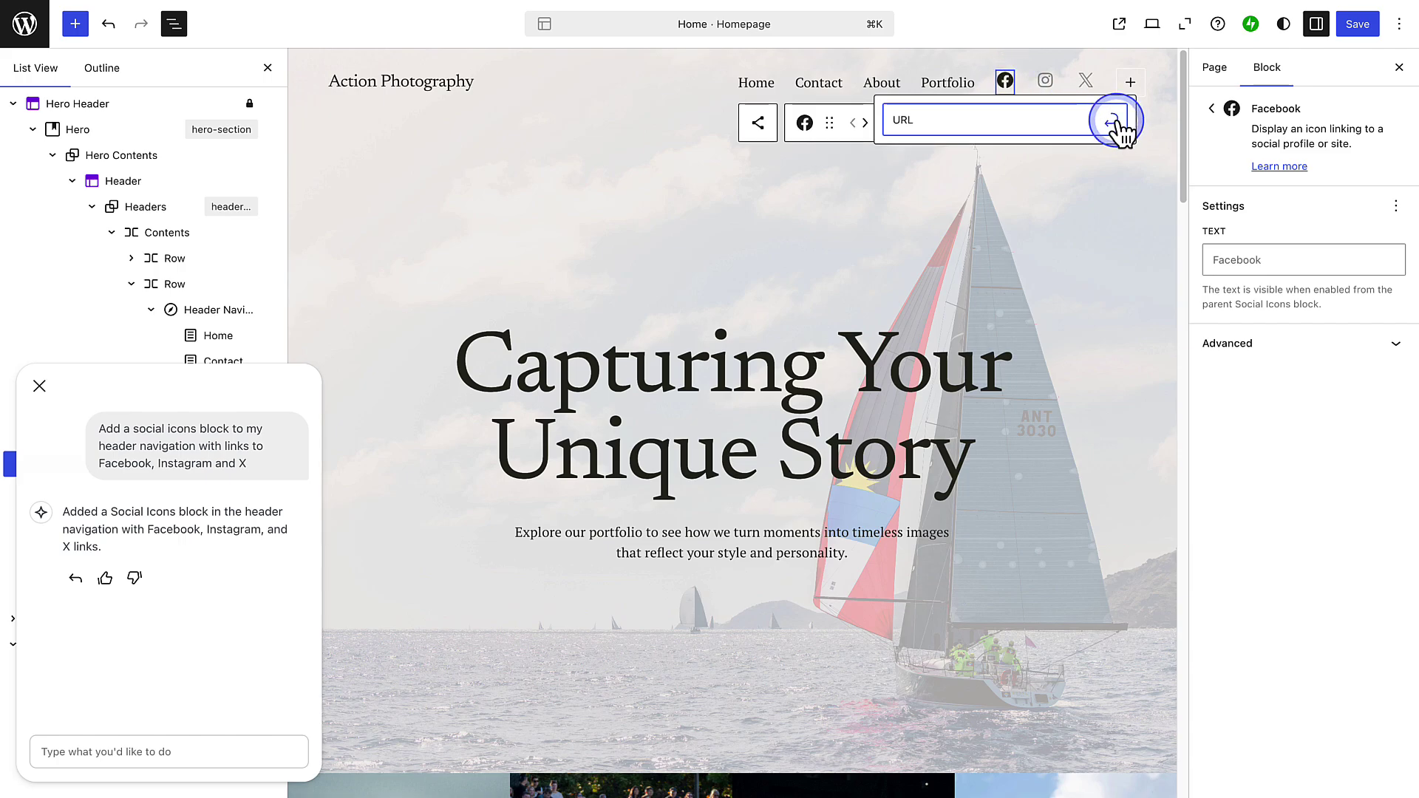
pyautogui.click(1114, 121)
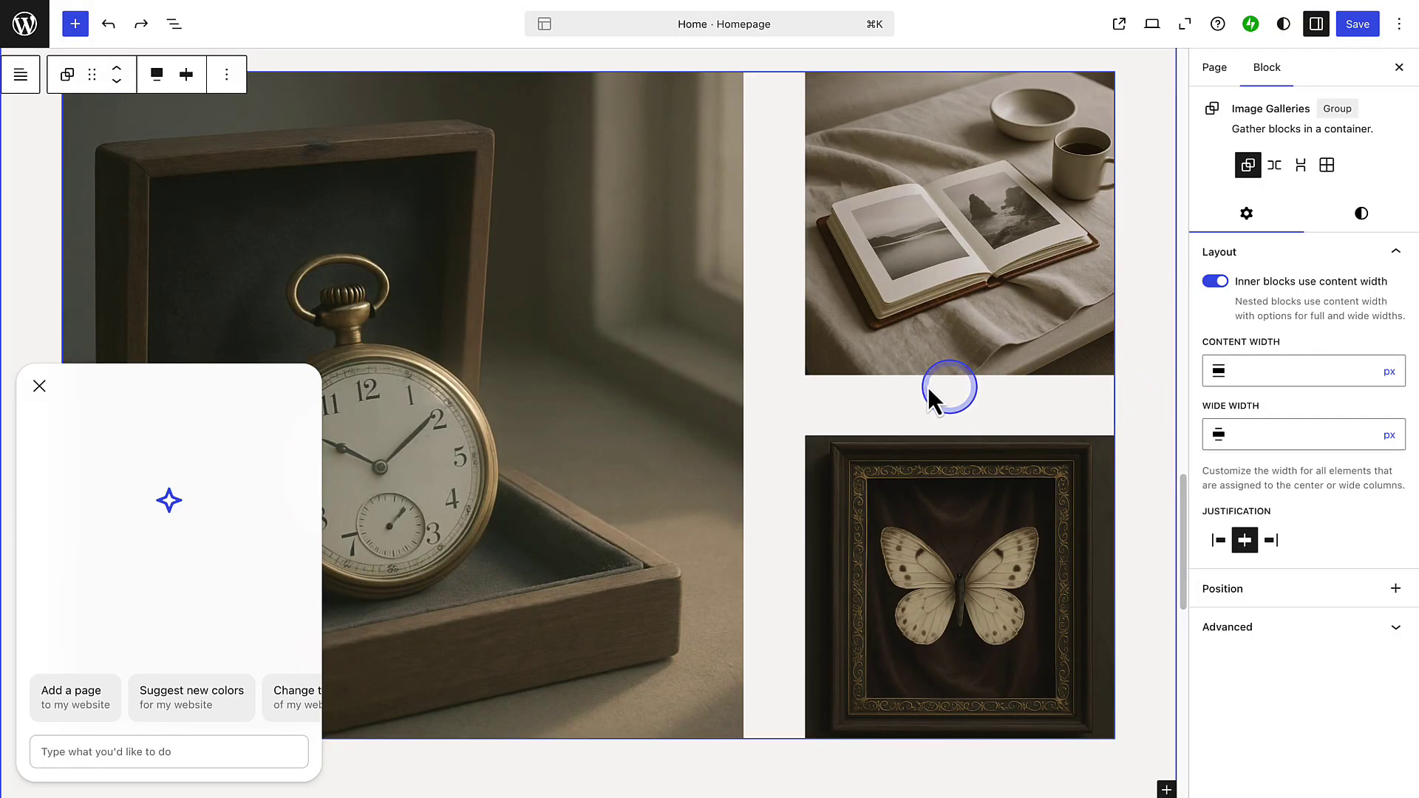
# Step: Select the pocket watch image and ask the AI assistant to replace it
pyautogui.click(475, 279)
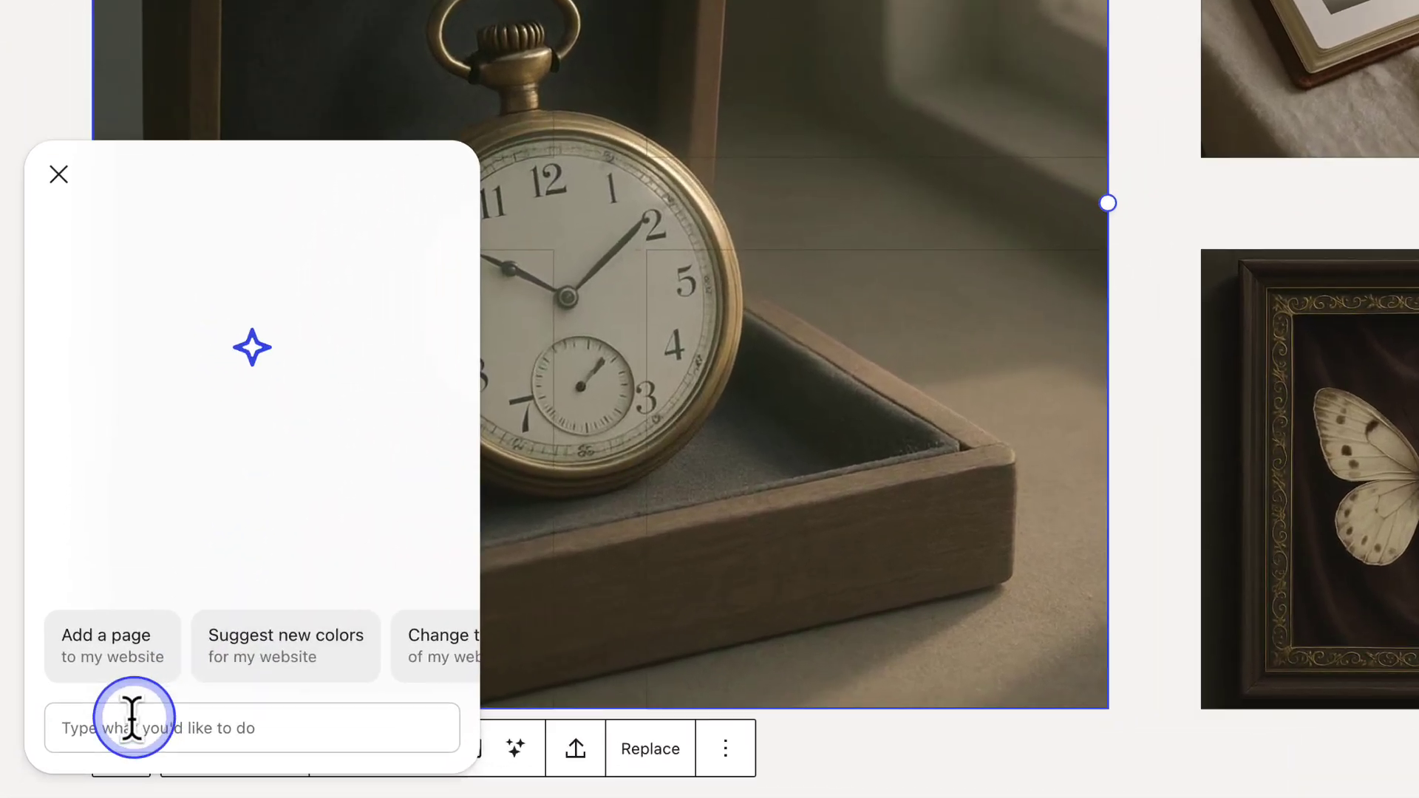
pyautogui.click(133, 752)
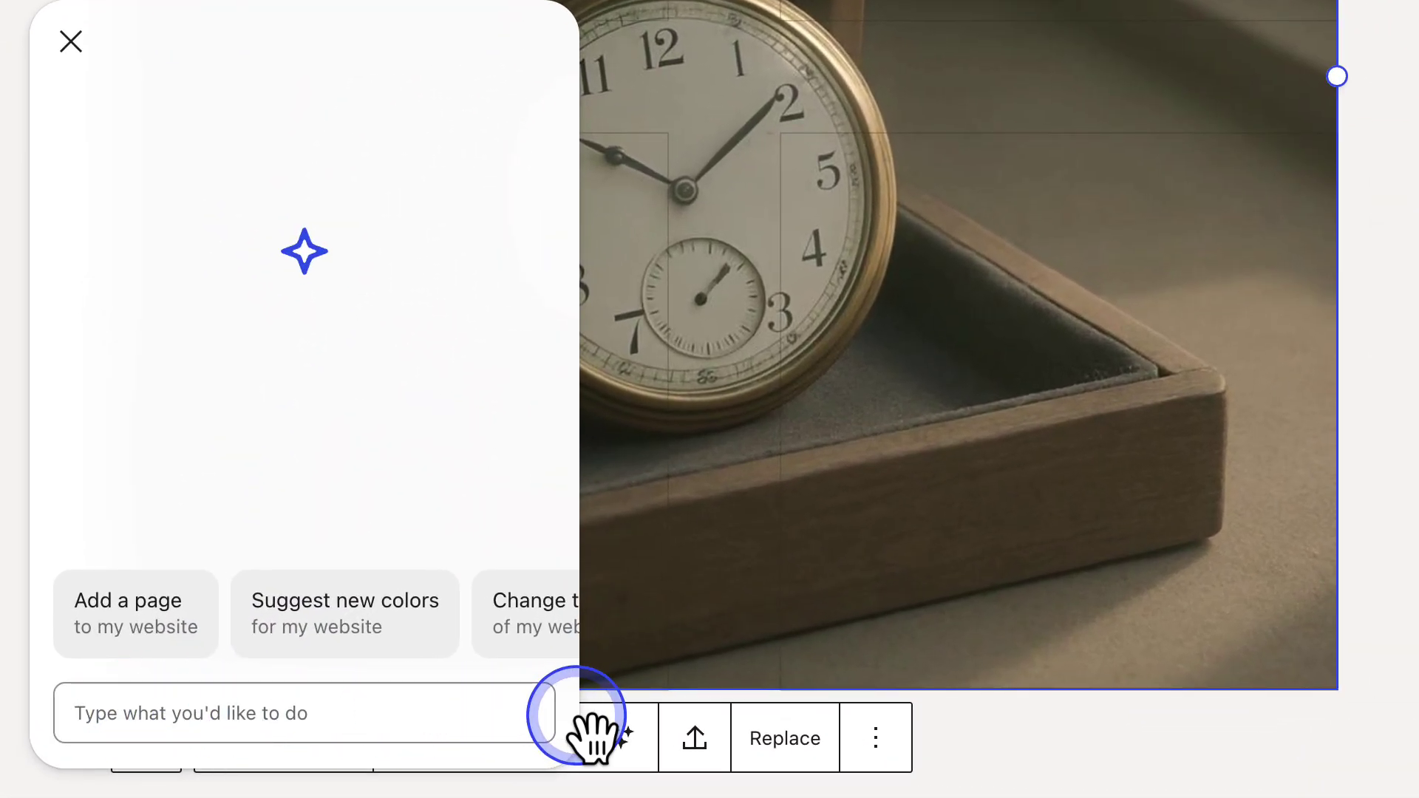
pyautogui.write('Replace image with a rider doing showjumping')
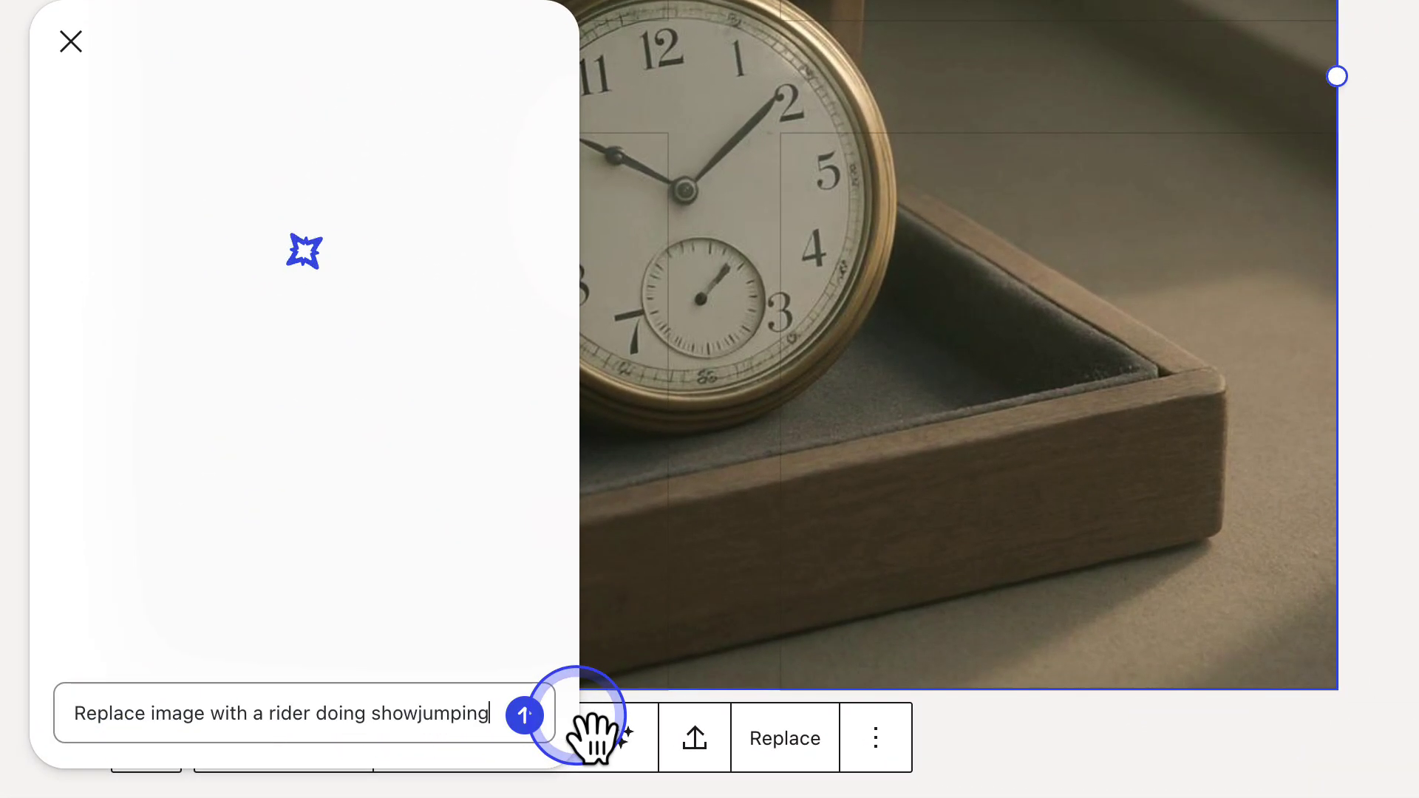
pyautogui.click(524, 715)
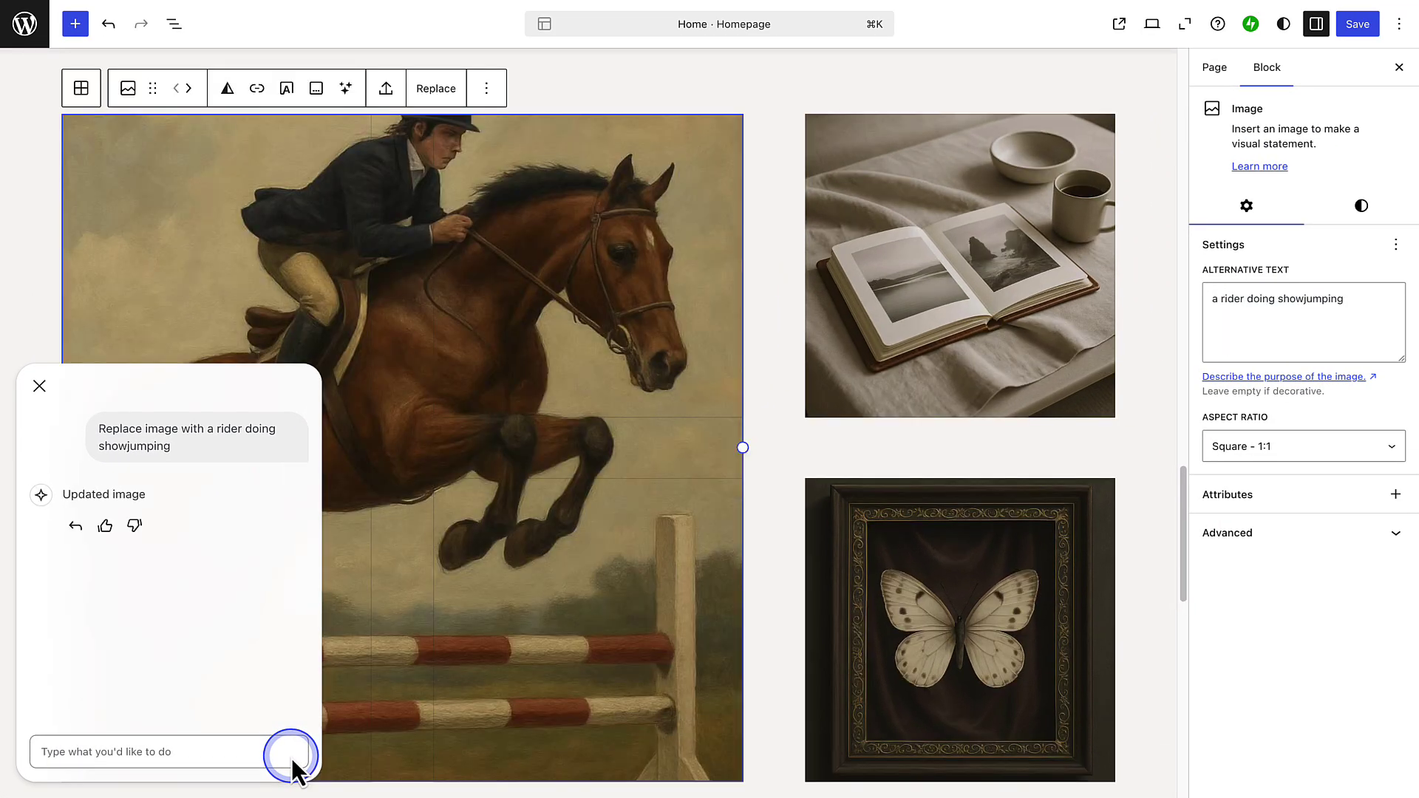
# Step: Swap in the second showjumping rider photo from the media library
pyautogui.click(435, 88)
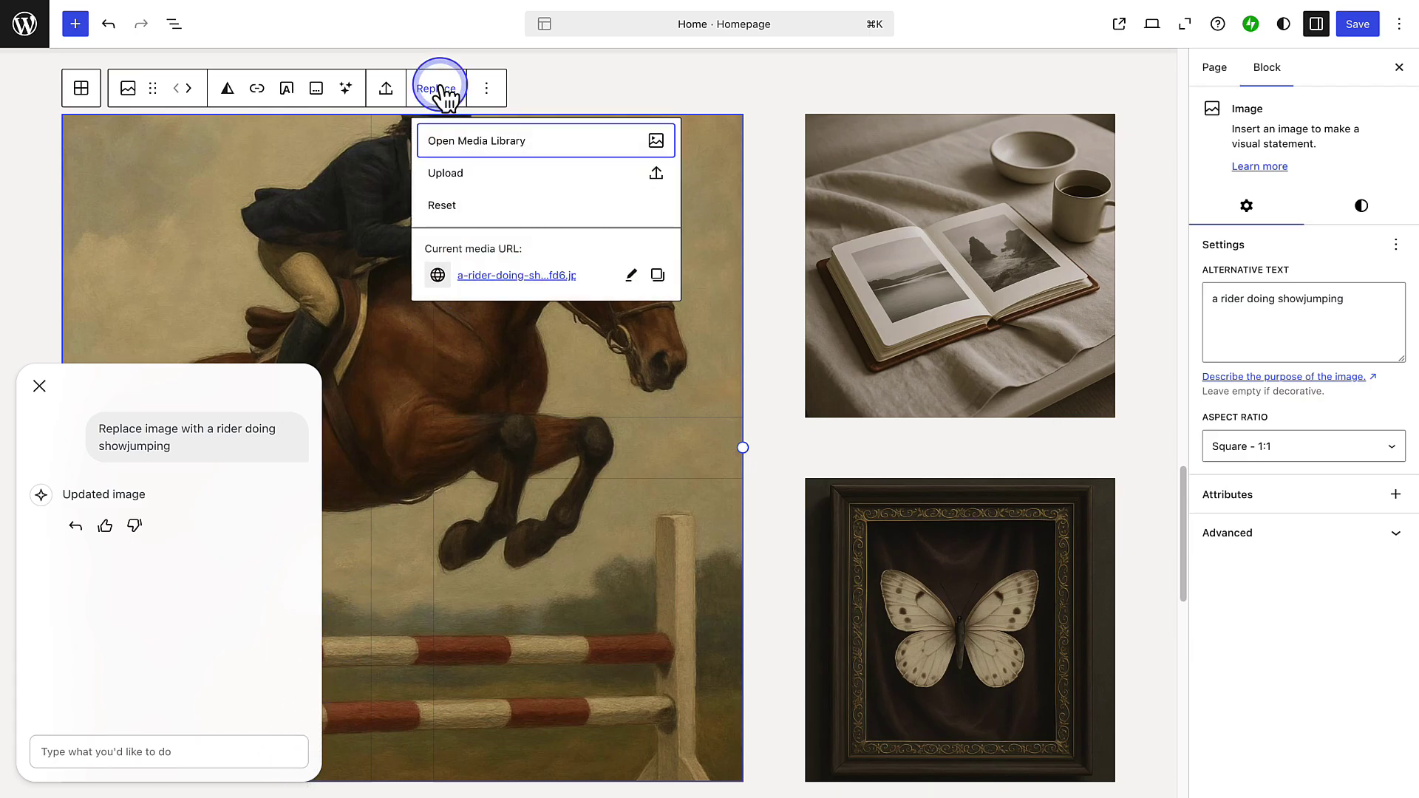
pyautogui.click(445, 172)
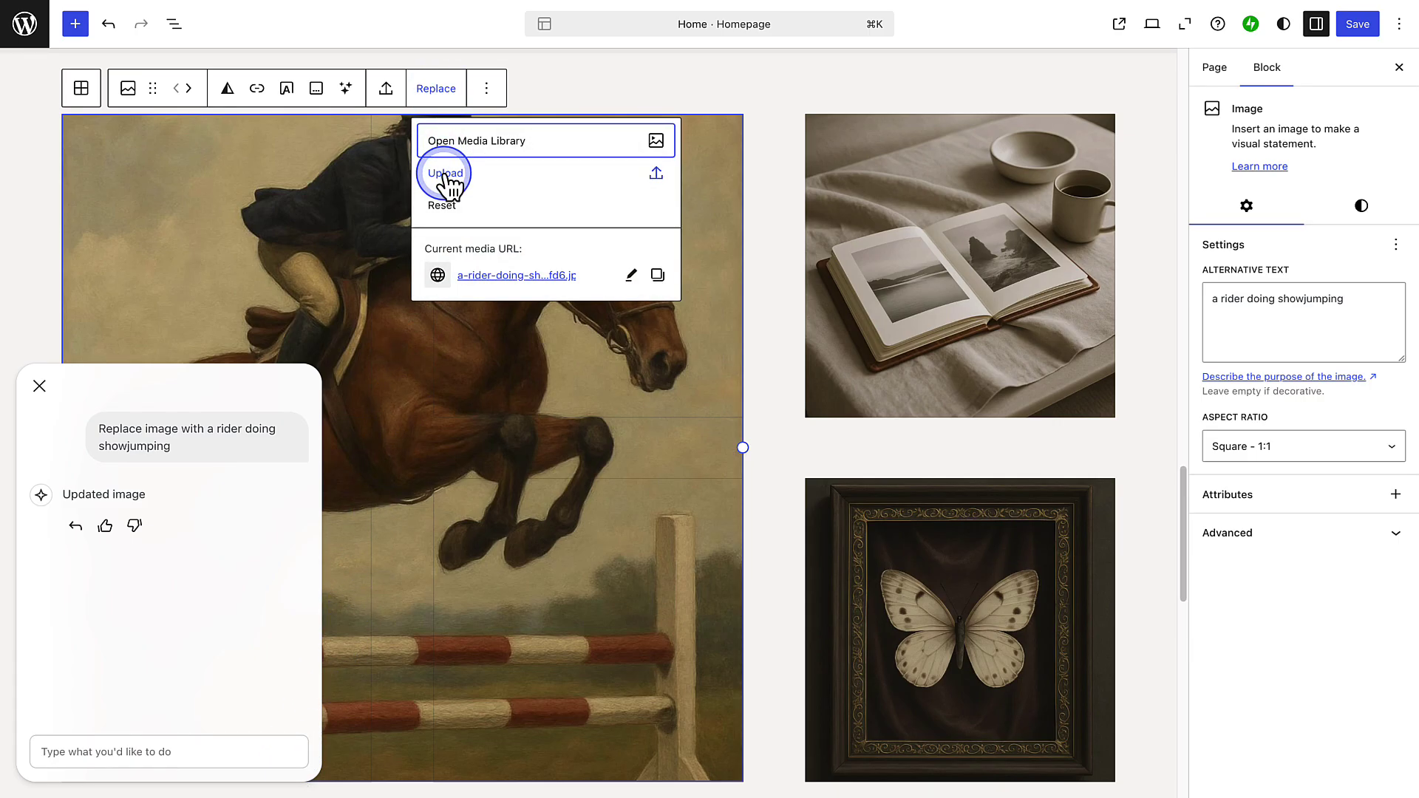
pyautogui.click(449, 141)
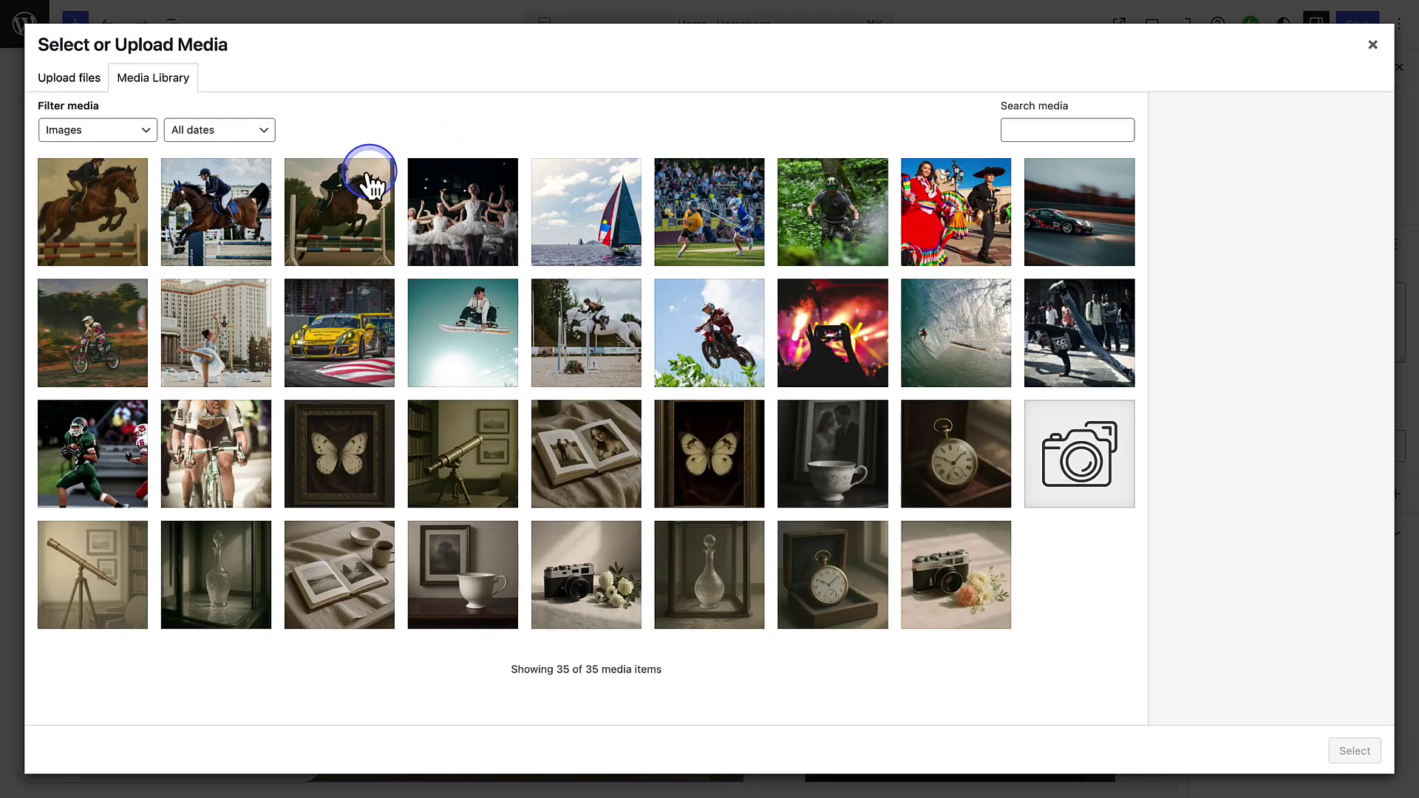
pyautogui.click(216, 212)
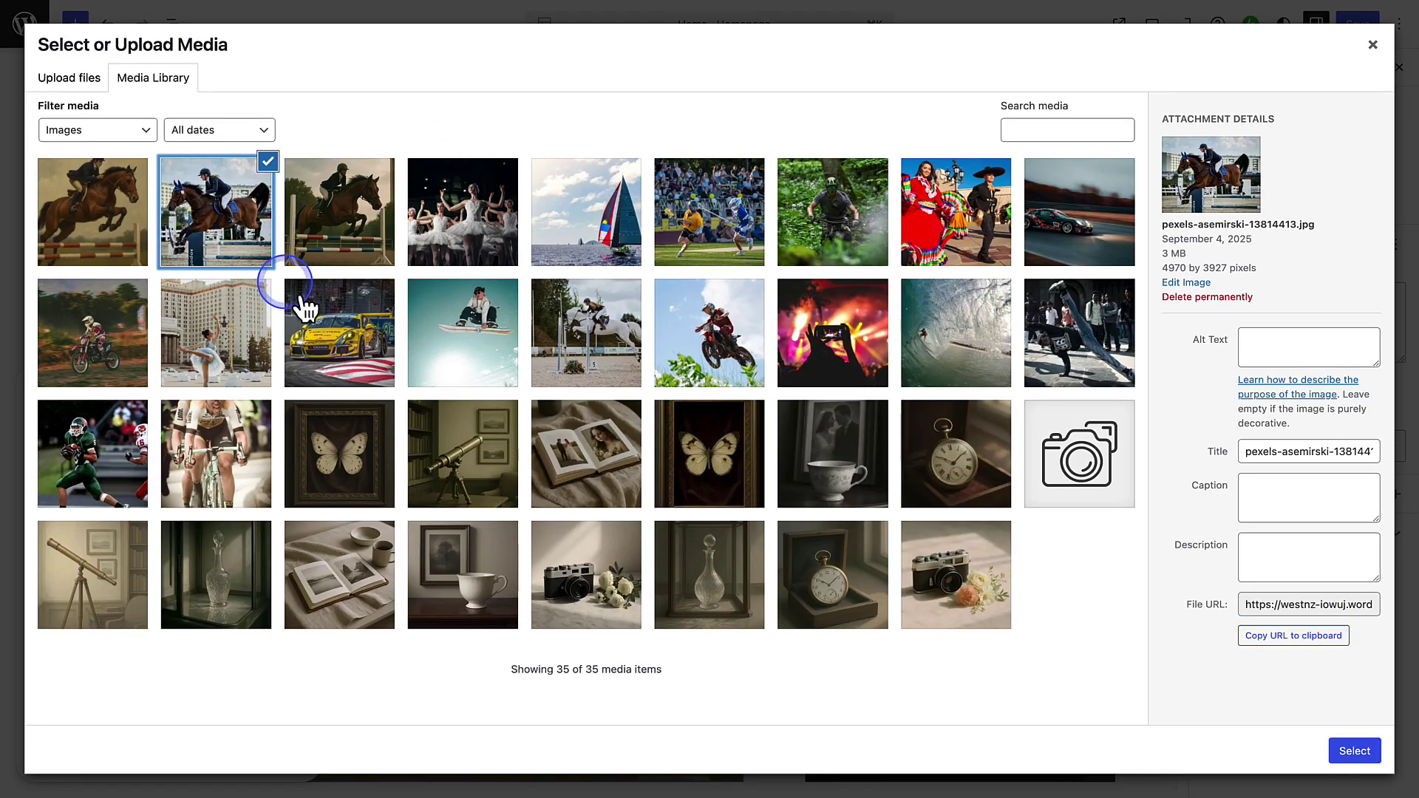
pyautogui.click(1344, 750)
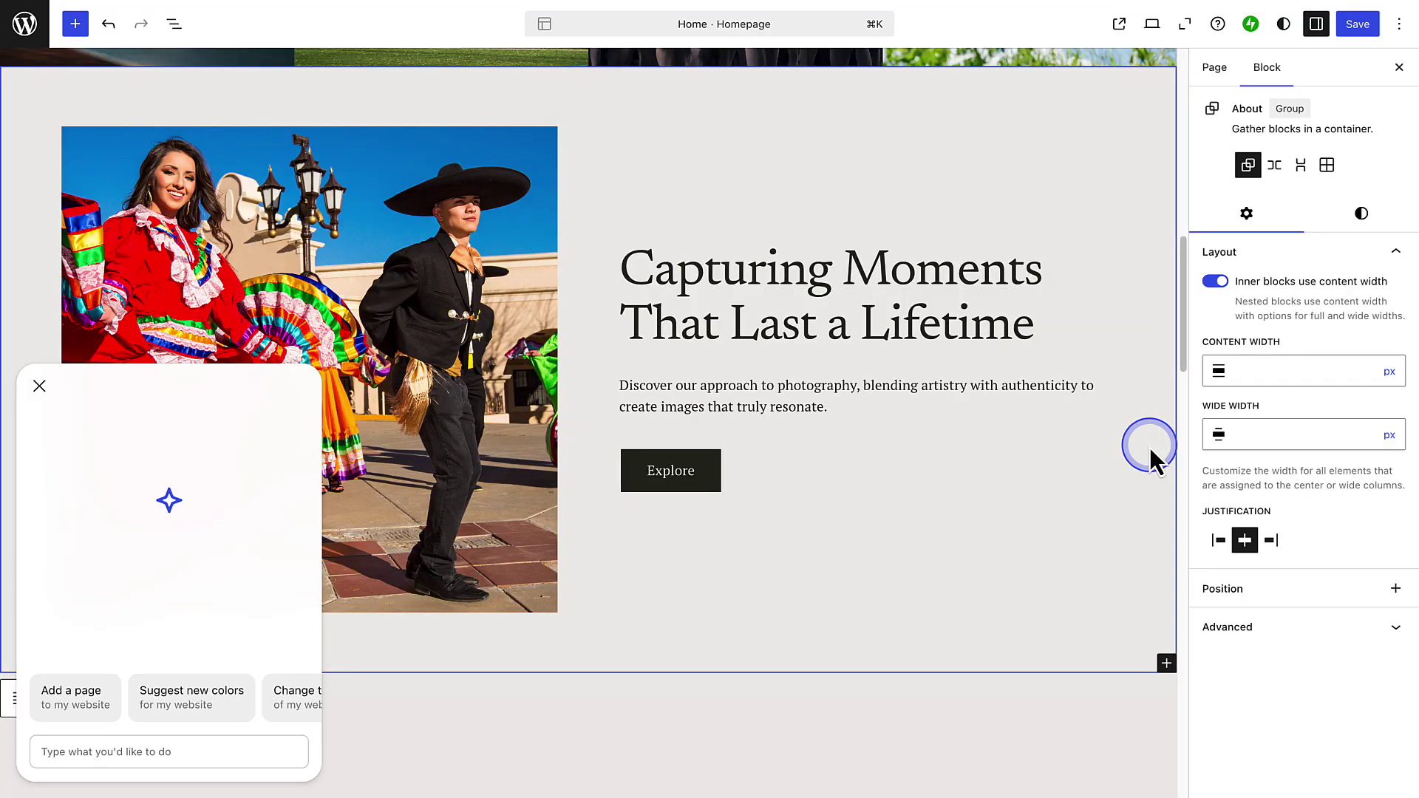
# Step: Have the AI assistant elaborate the 'Discover our approach' paragraph and make it more engaging
pyautogui.click(829, 397)
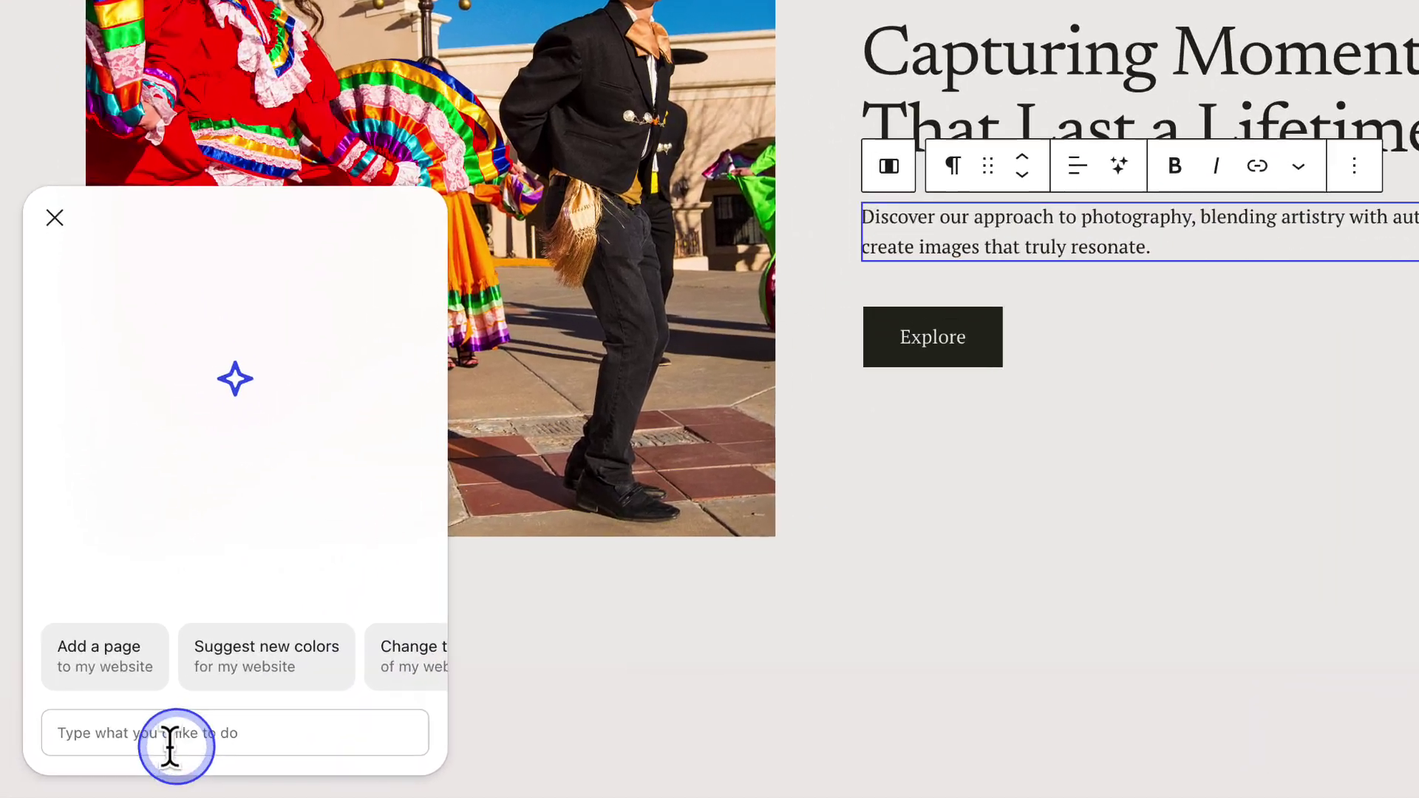
pyautogui.click(170, 752)
pyautogui.write('Elaborate and make this text more engaging')
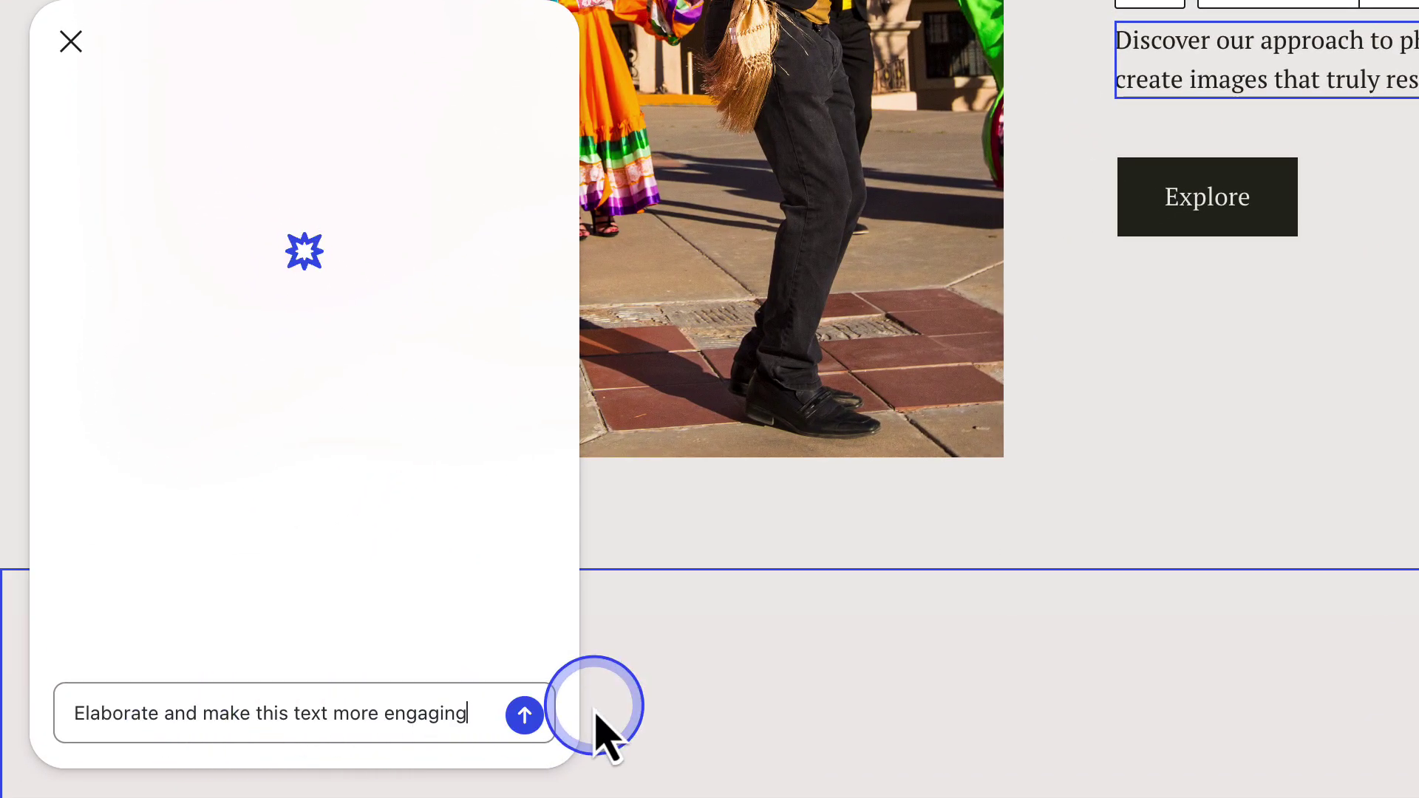
pyautogui.click(524, 714)
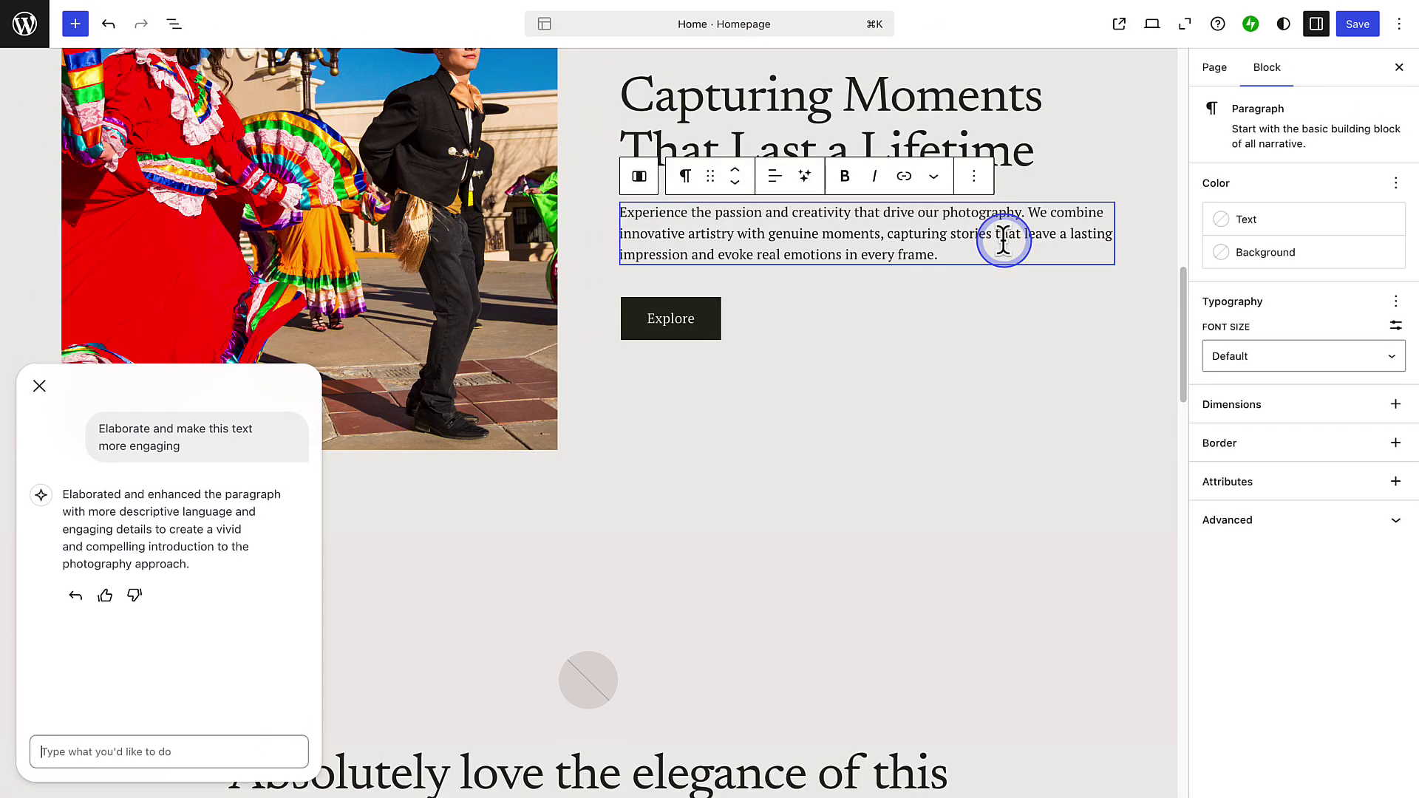
pyautogui.scroll(10, 1004, 239)
pyautogui.scroll(5, 1006, 247)
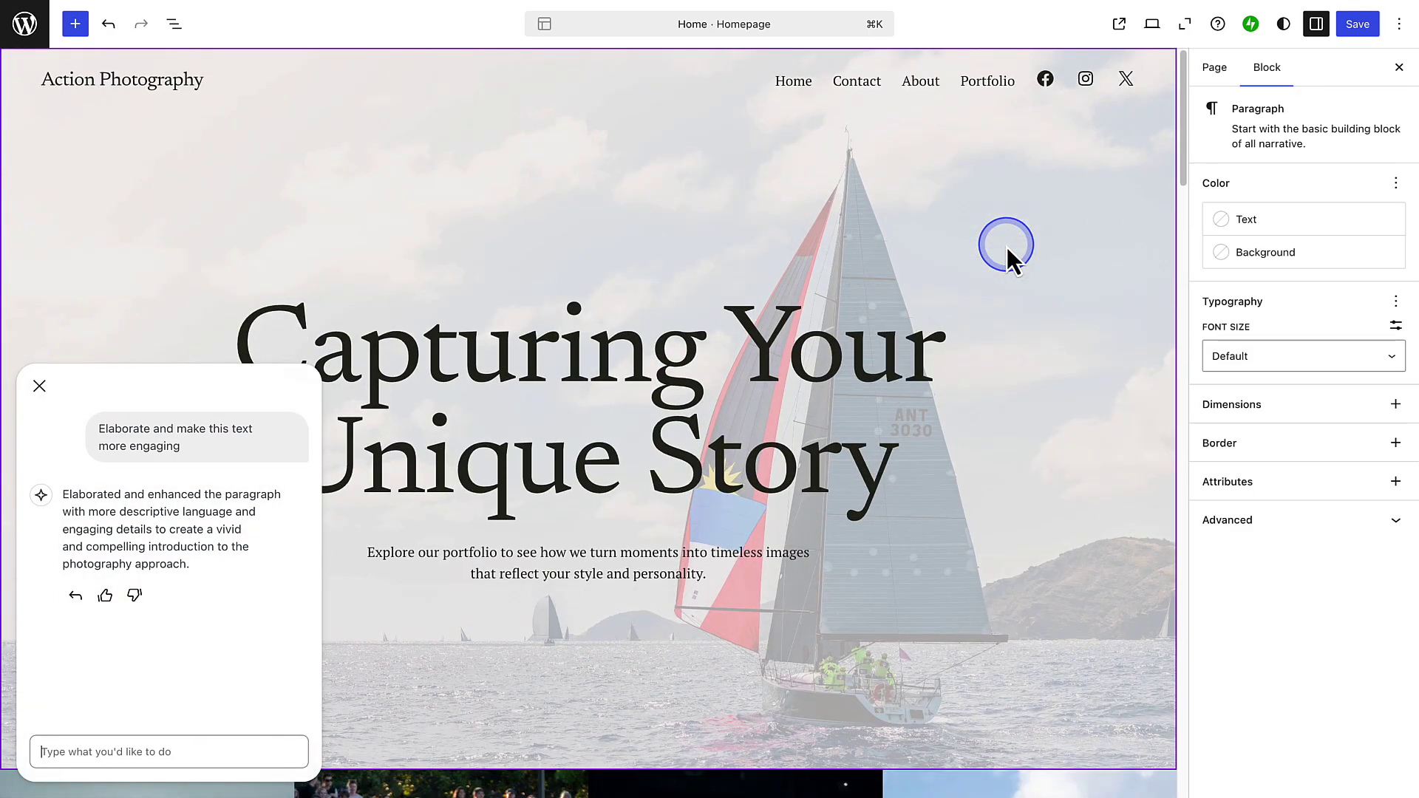
# Step: Ask the AI assistant for a new site logo and start generating it
pyautogui.click(103, 746)
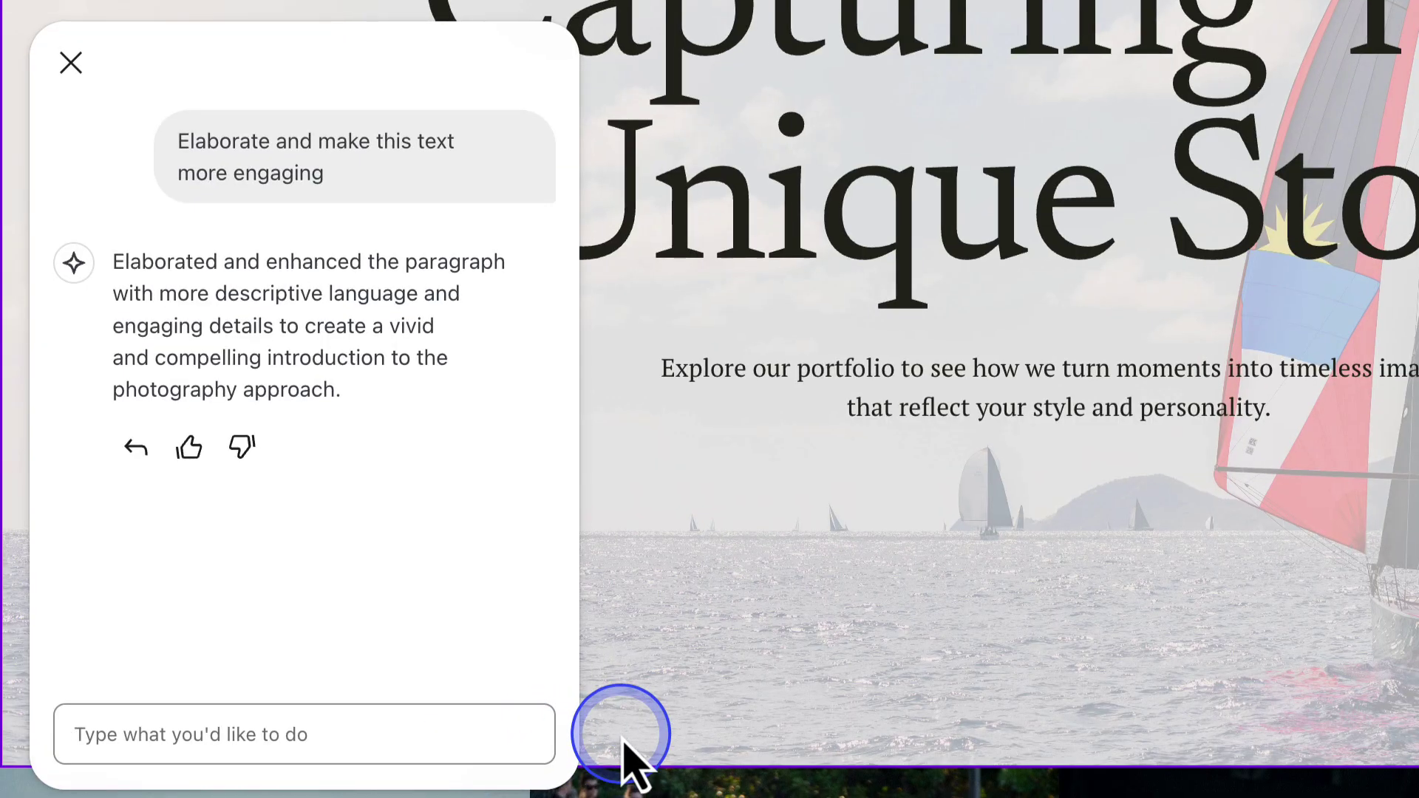
pyautogui.write('Add a logo next to my site title')
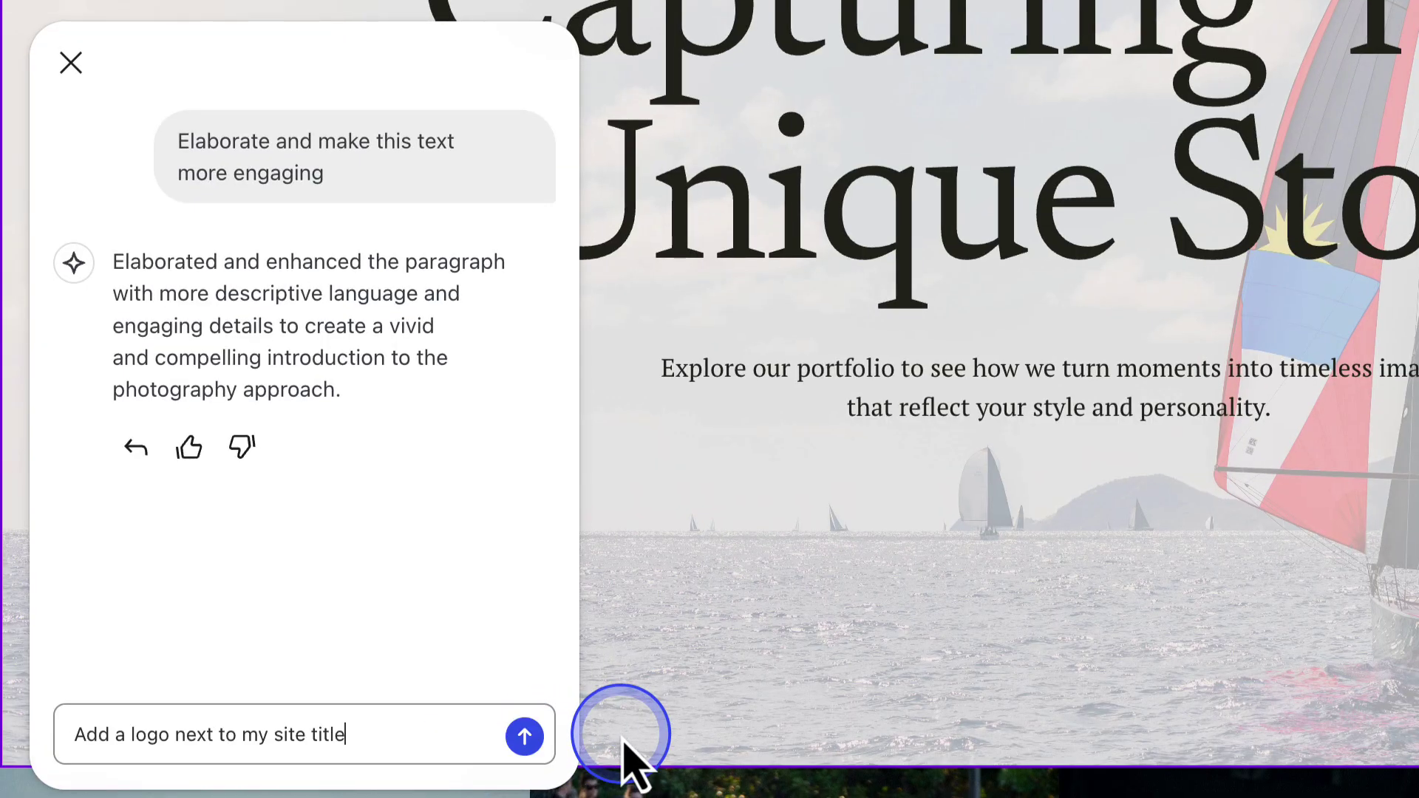
pyautogui.click(524, 736)
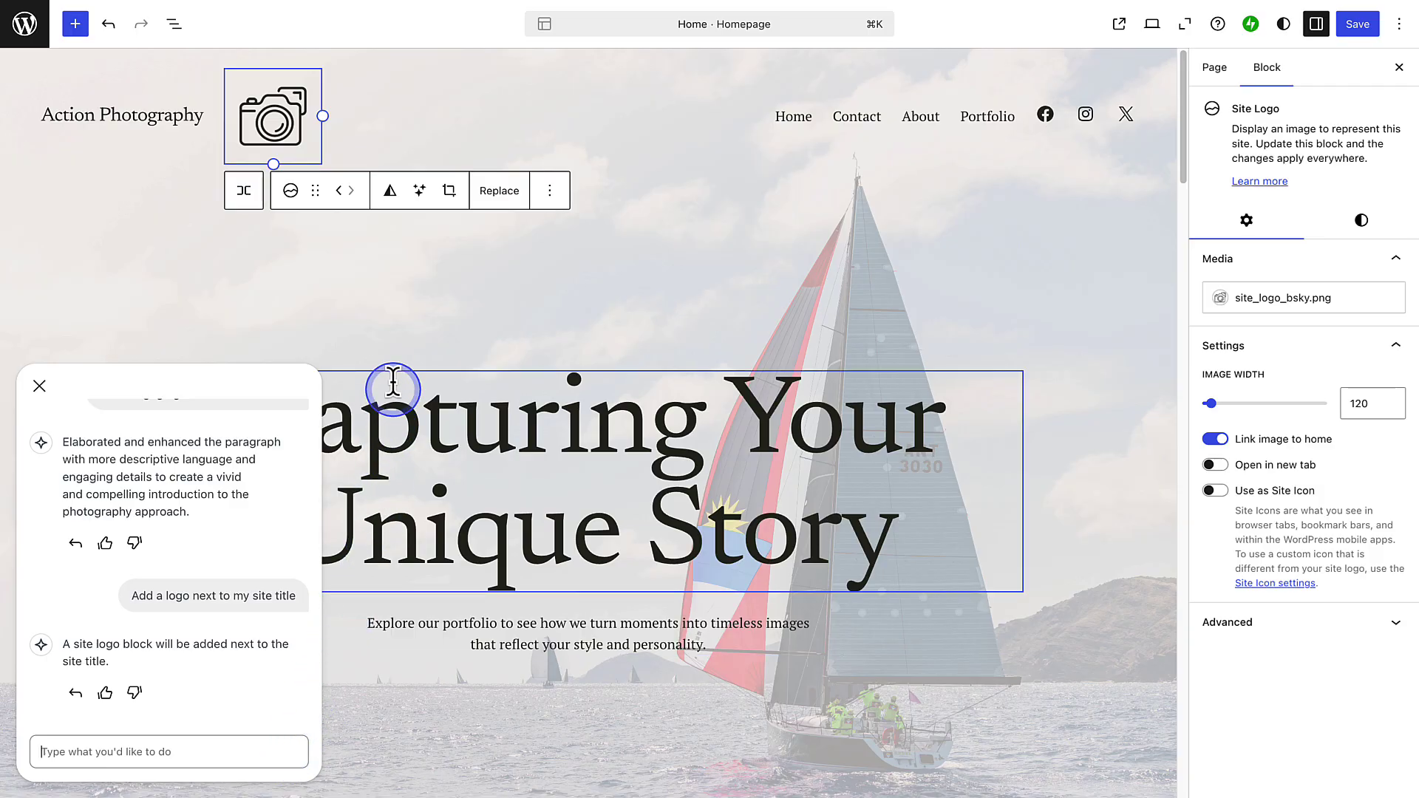
pyautogui.click(419, 190)
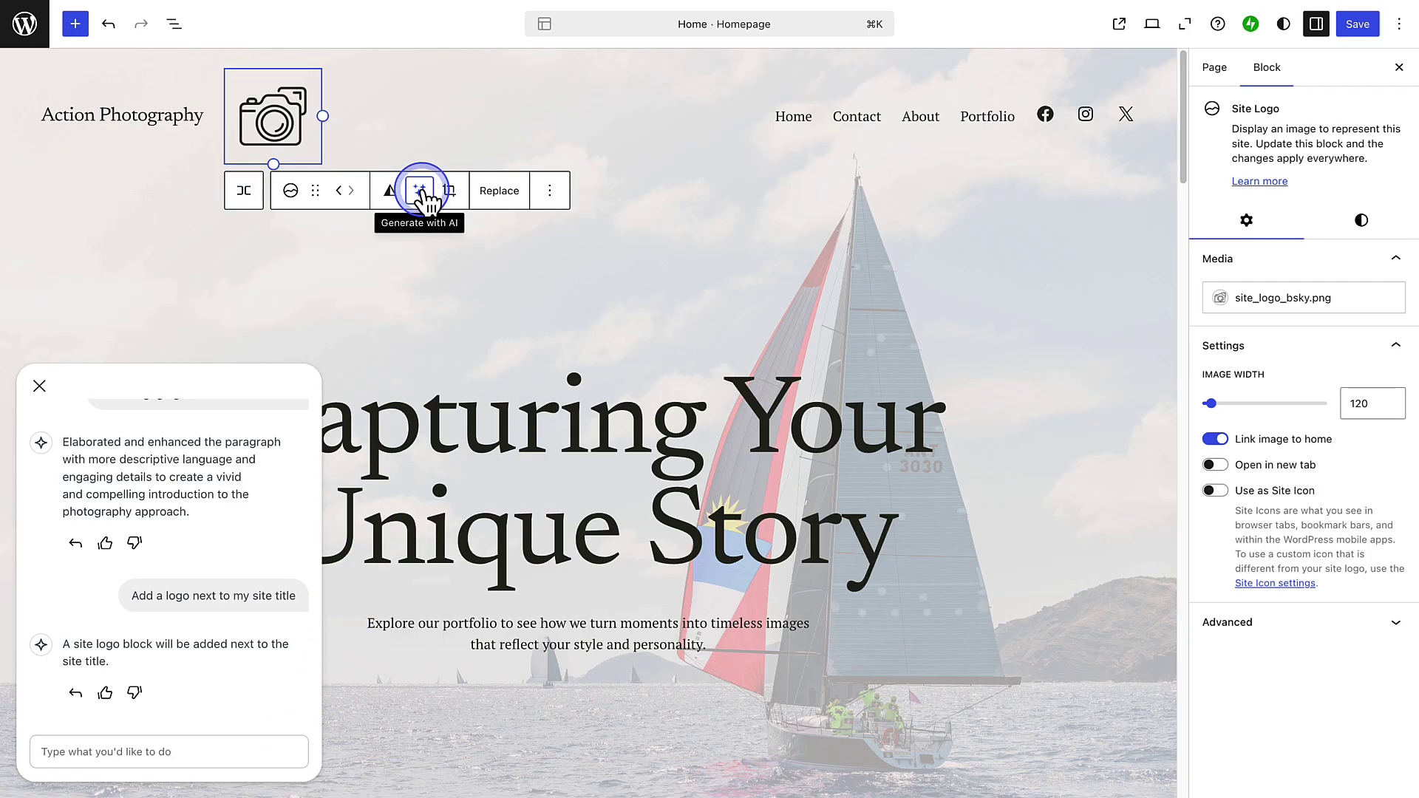
# Step: Set the site logo to the blue camera image carousel-slider-4.png from the media library
pyautogui.click(498, 192)
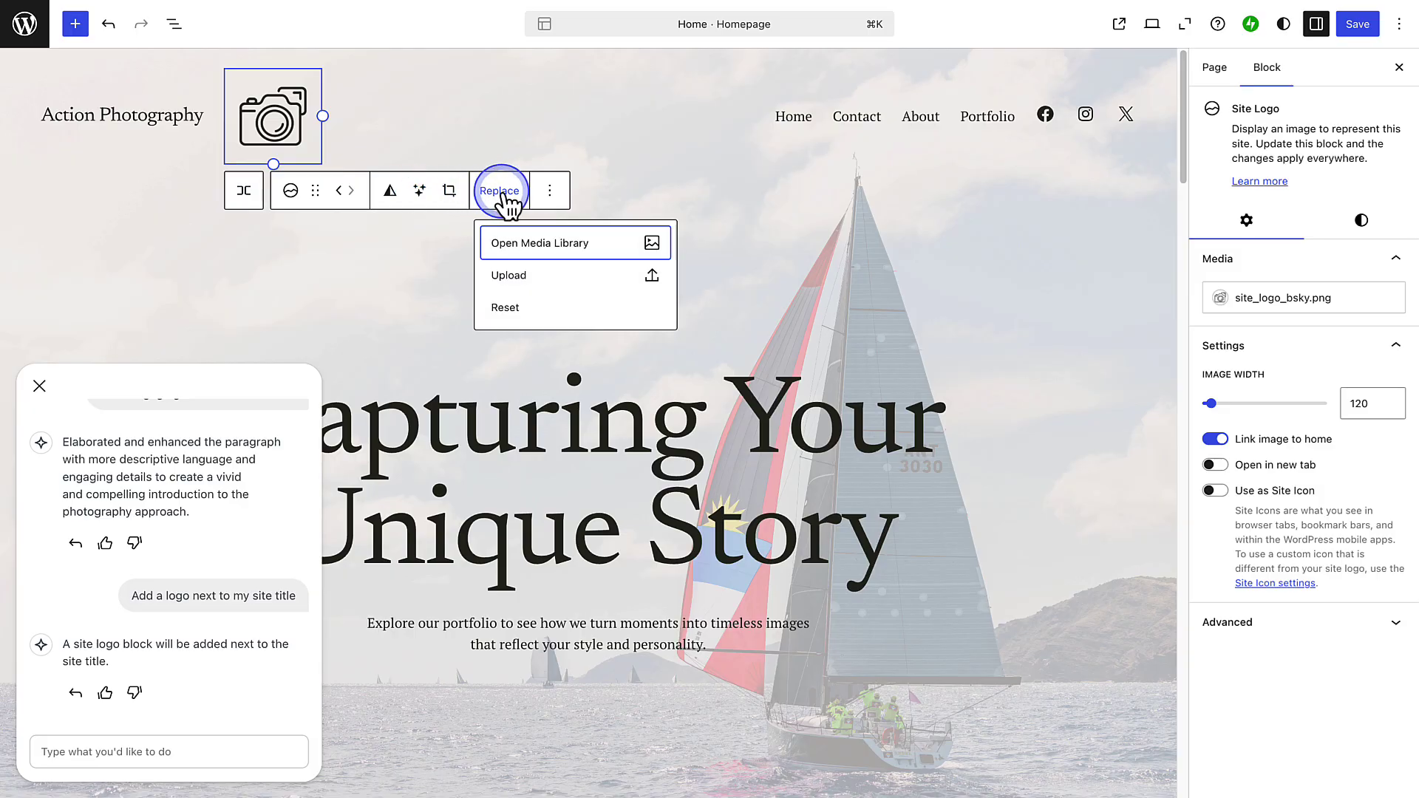
pyautogui.click(540, 243)
pyautogui.click(91, 211)
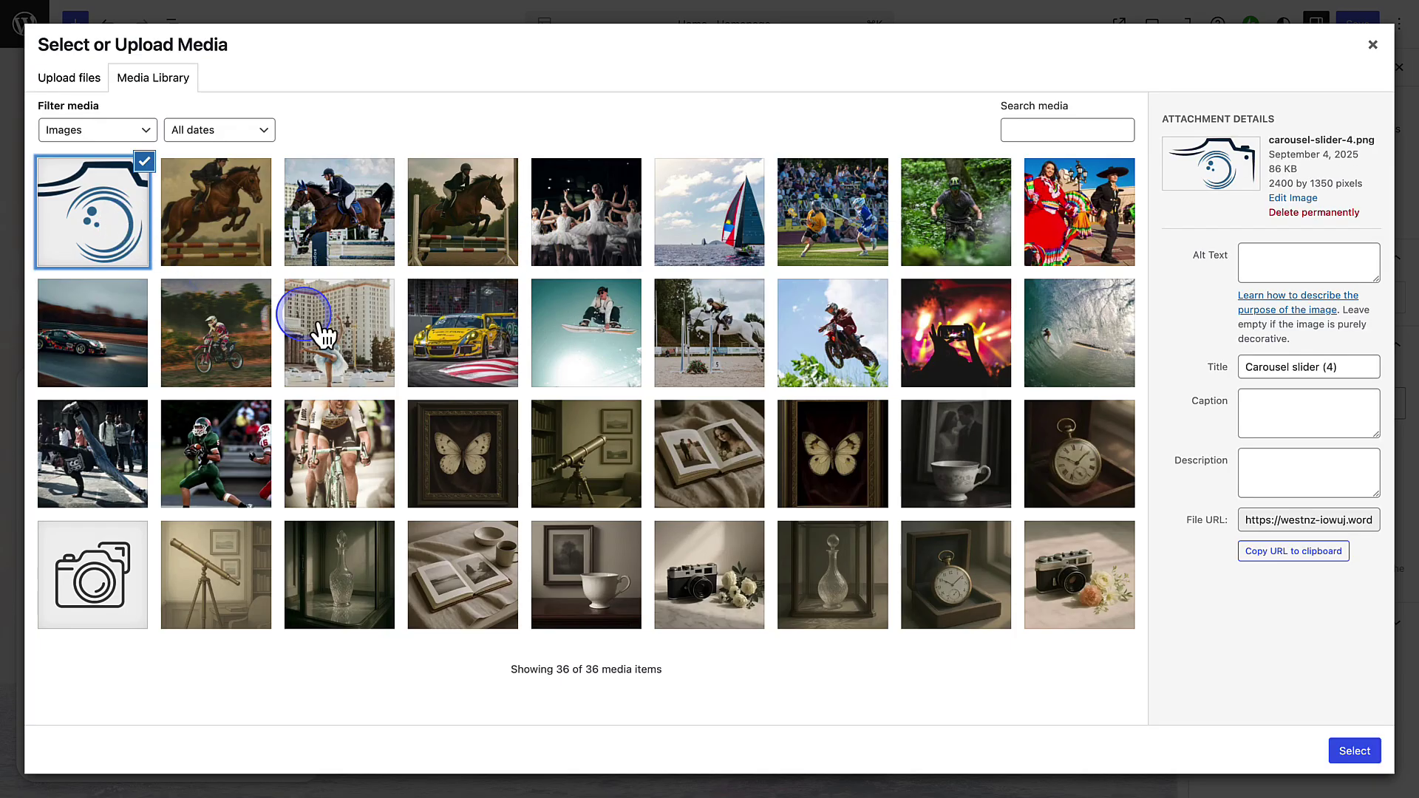
pyautogui.click(1353, 750)
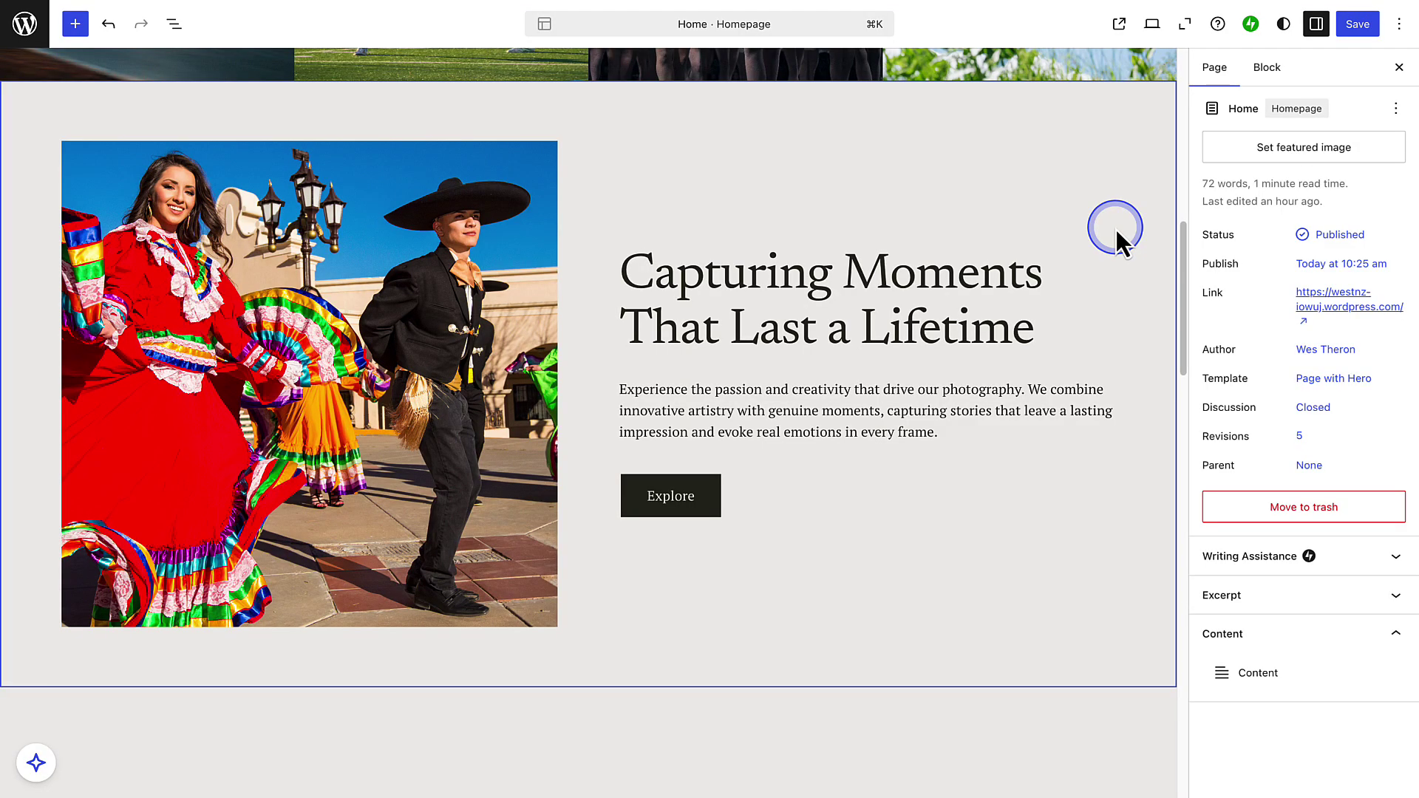
pyautogui.scroll(-6, 1117, 230)
pyautogui.scroll(-2, 1116, 230)
pyautogui.scroll(-1, 1116, 229)
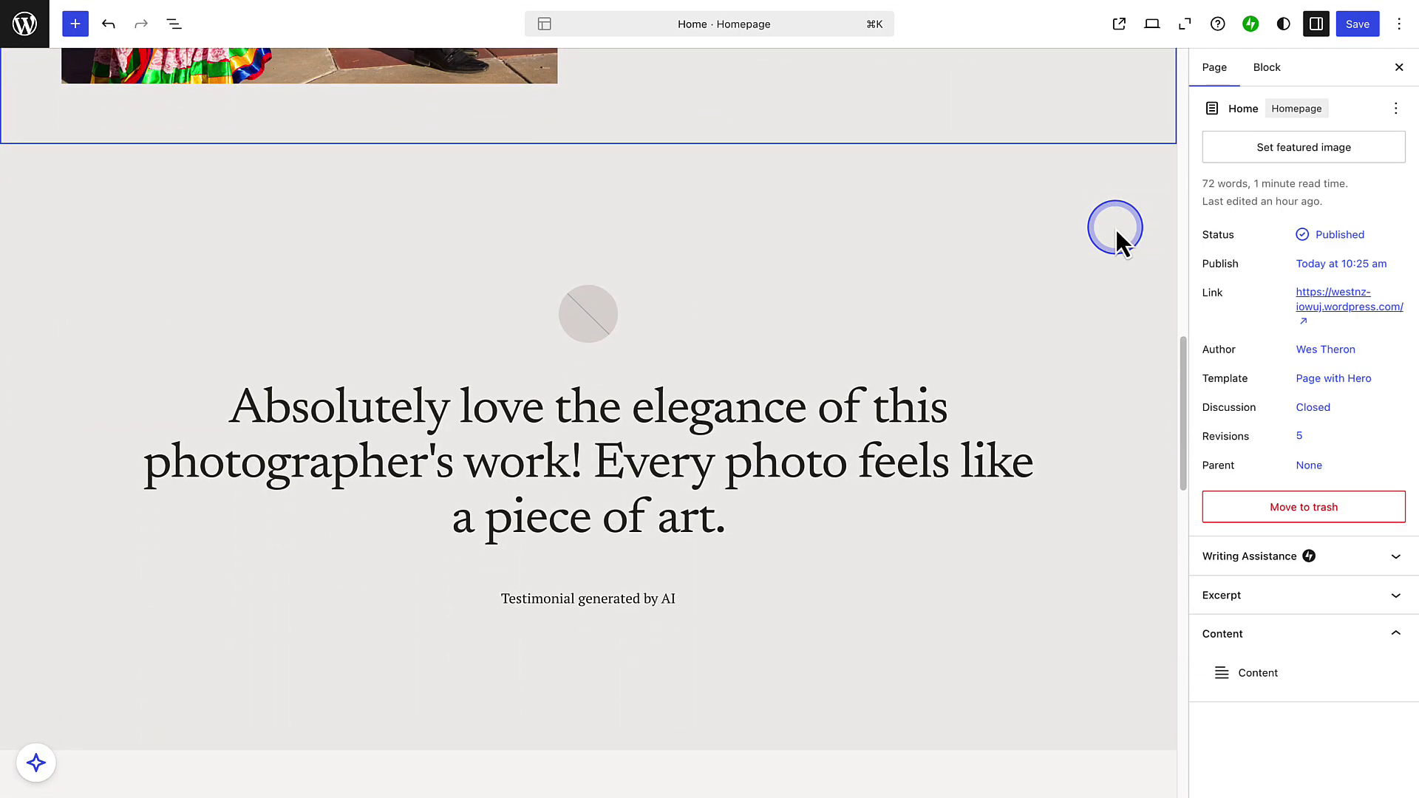
pyautogui.scroll(-2, 1117, 229)
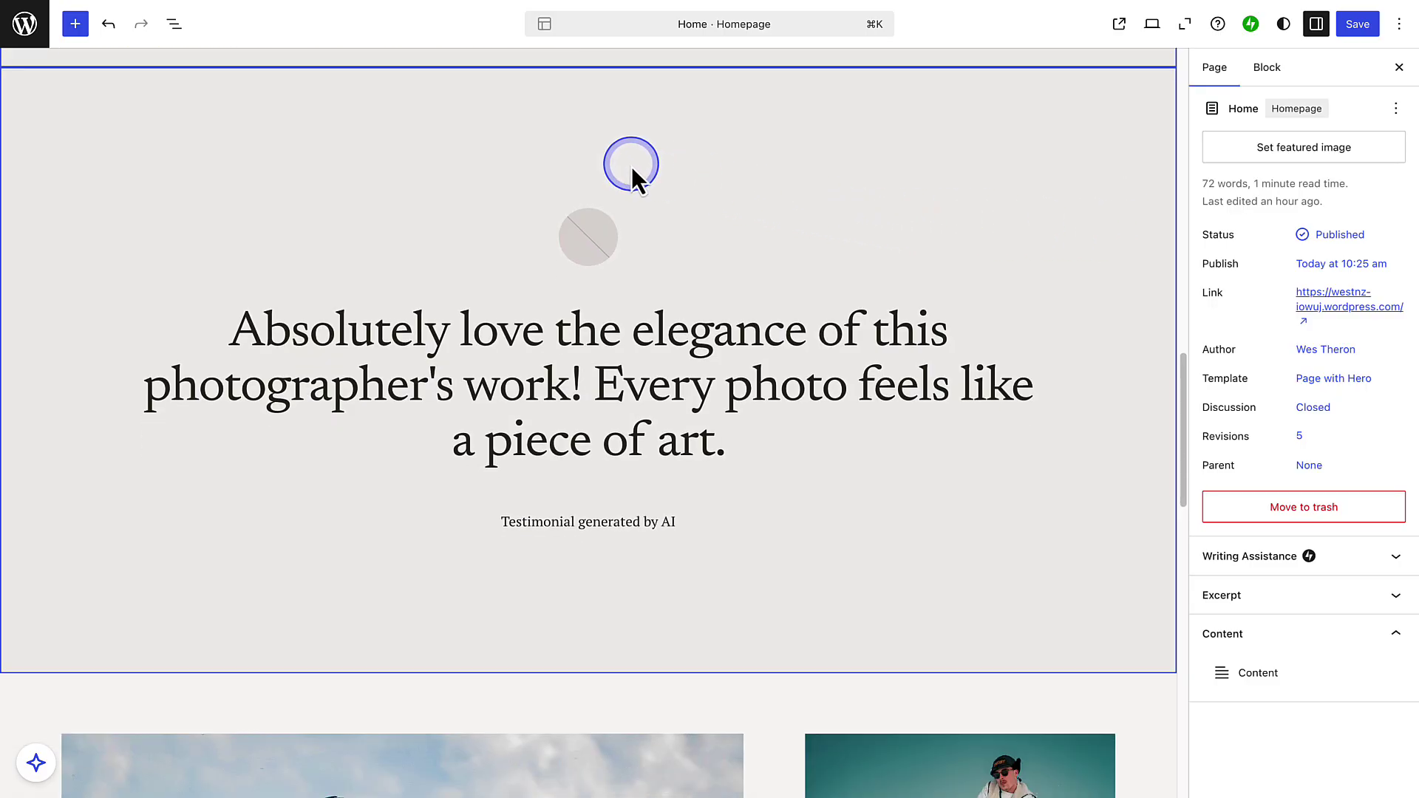
# Step: Have the AI assistant swap the Testimonials group for a two-quote Reviews design, then exit Zoom Out
pyautogui.click(631, 165)
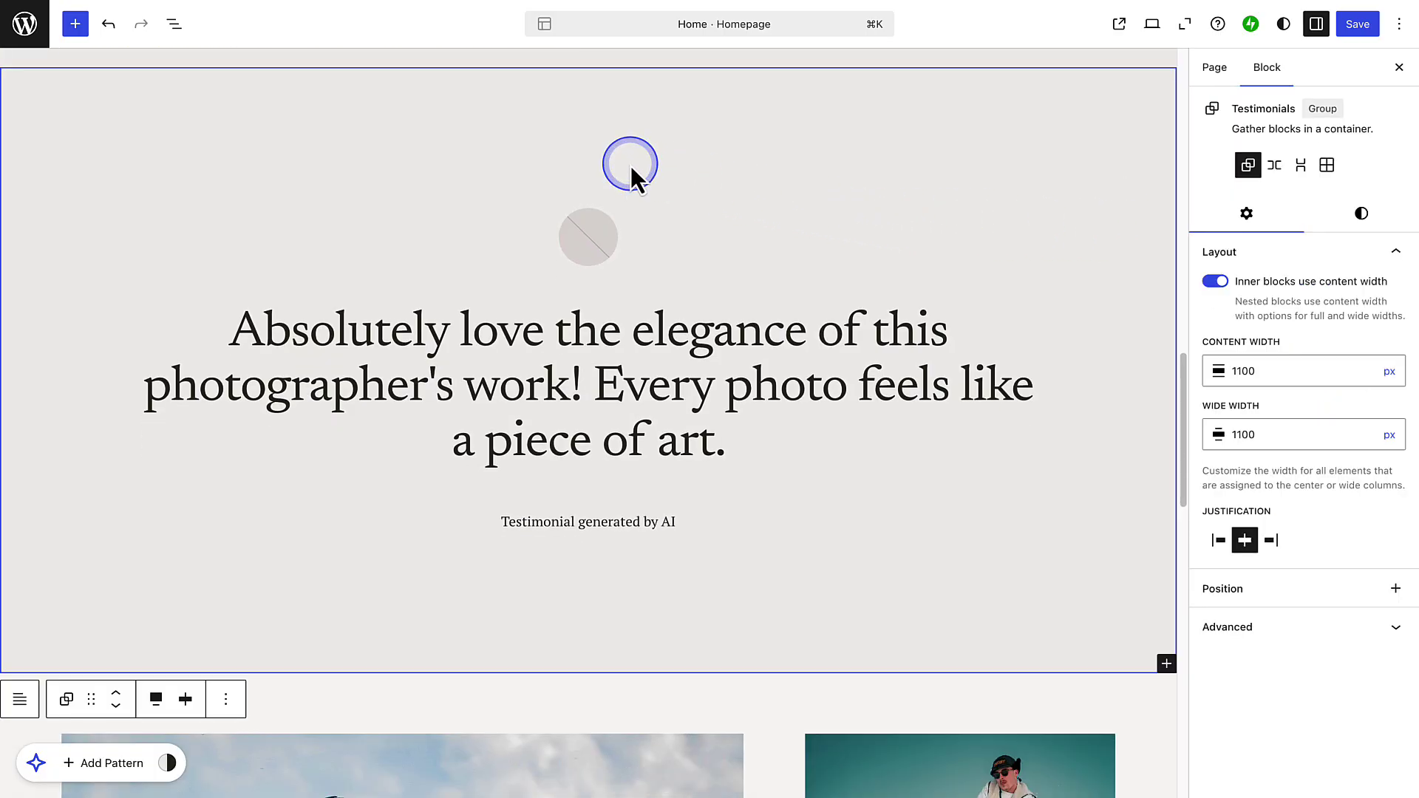
pyautogui.click(173, 25)
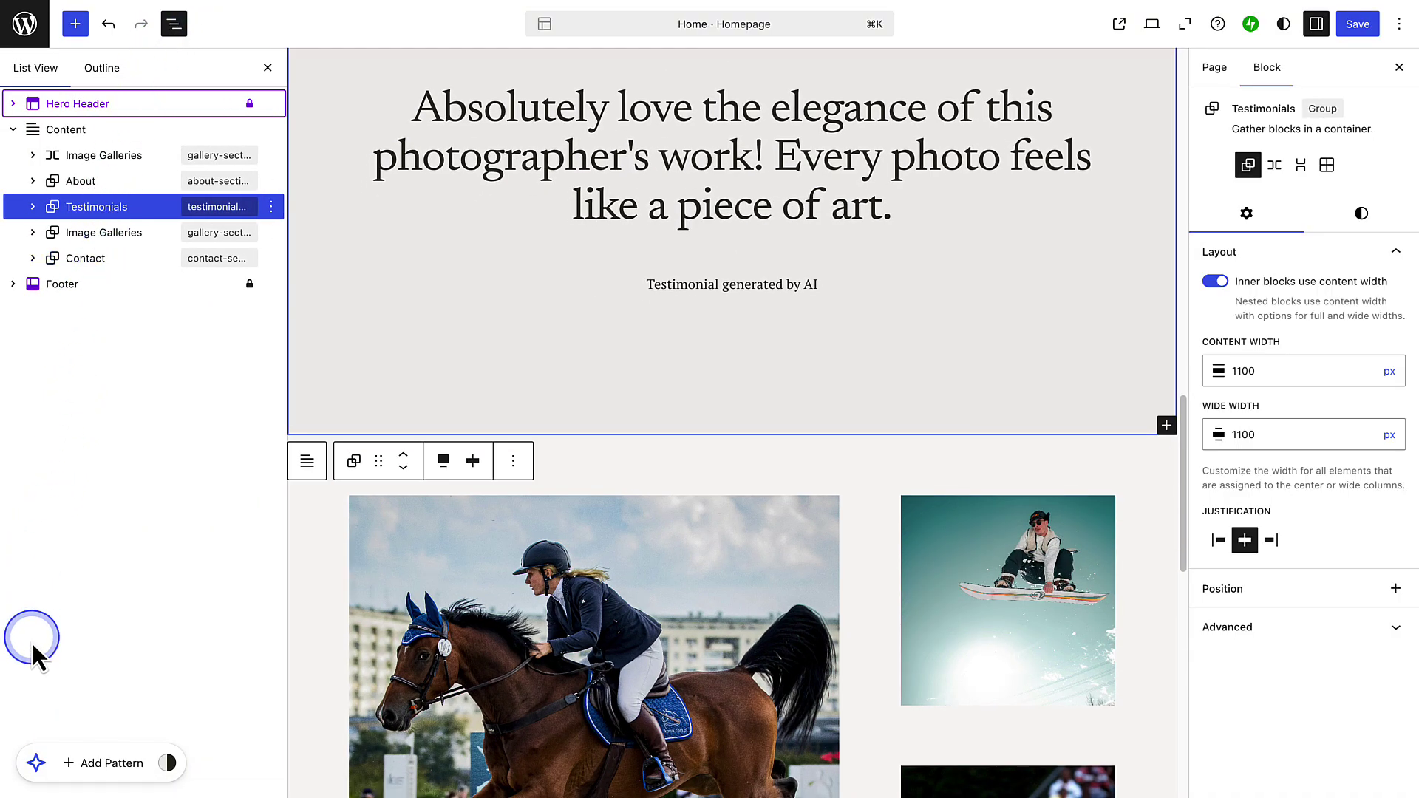
pyautogui.click(35, 762)
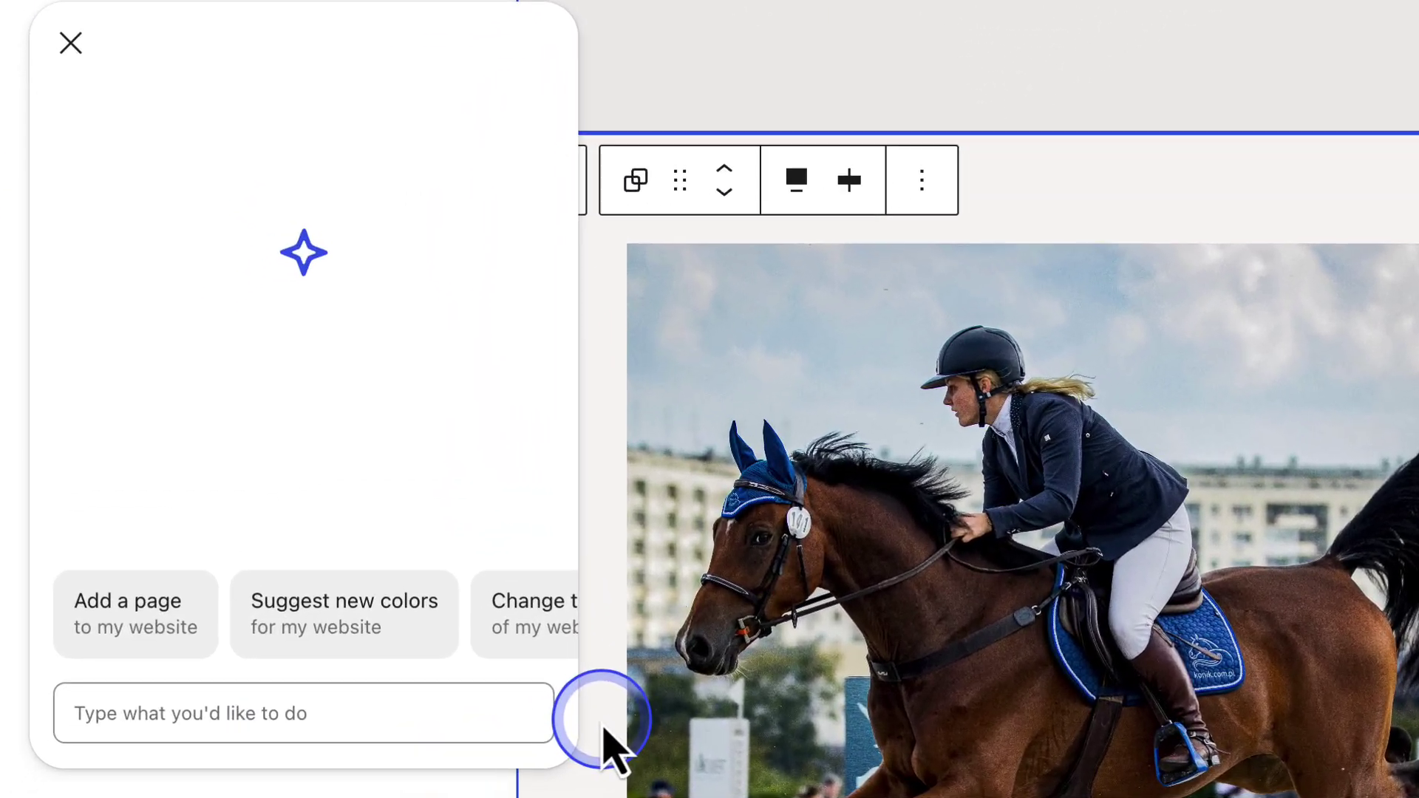
pyautogui.write('Replace the testimonials section')
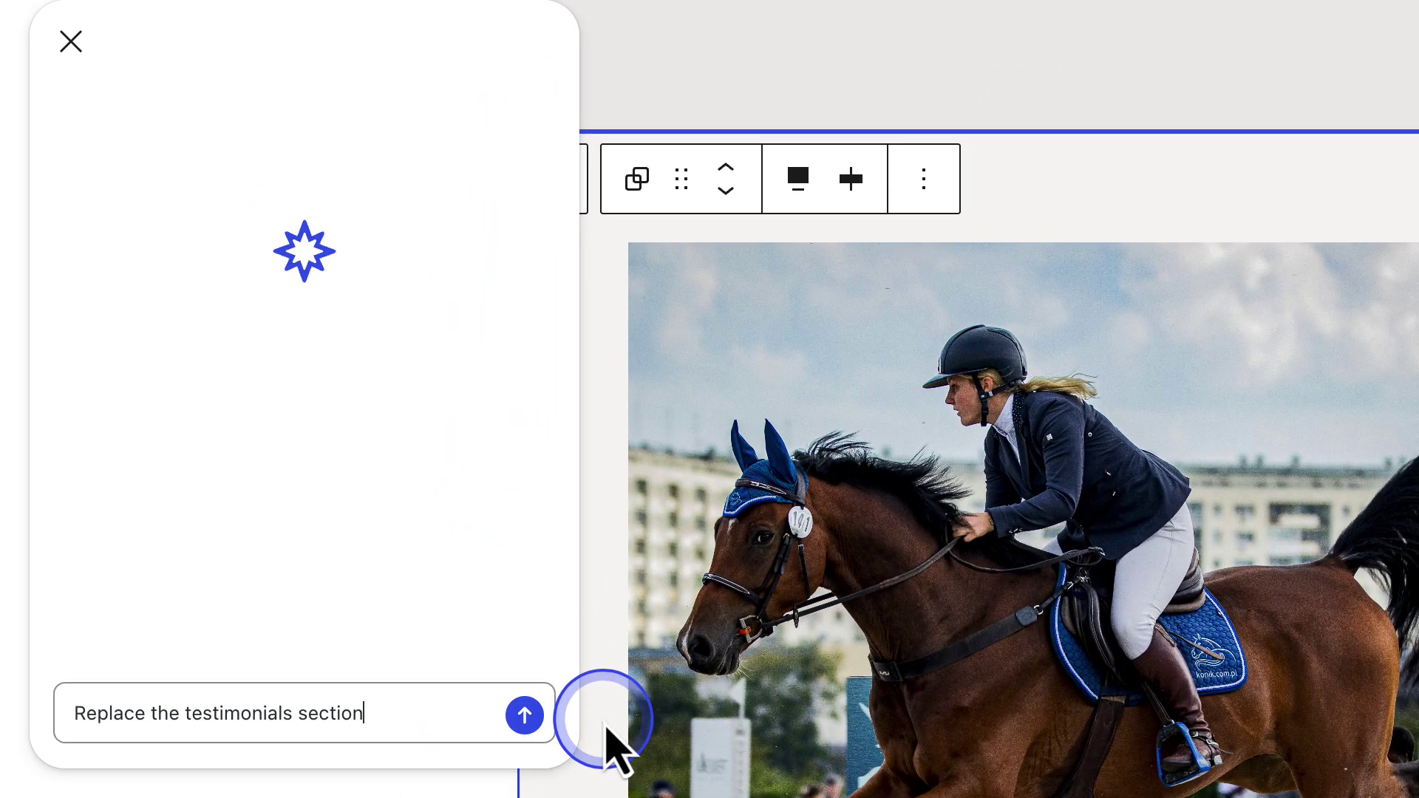
pyautogui.click(524, 716)
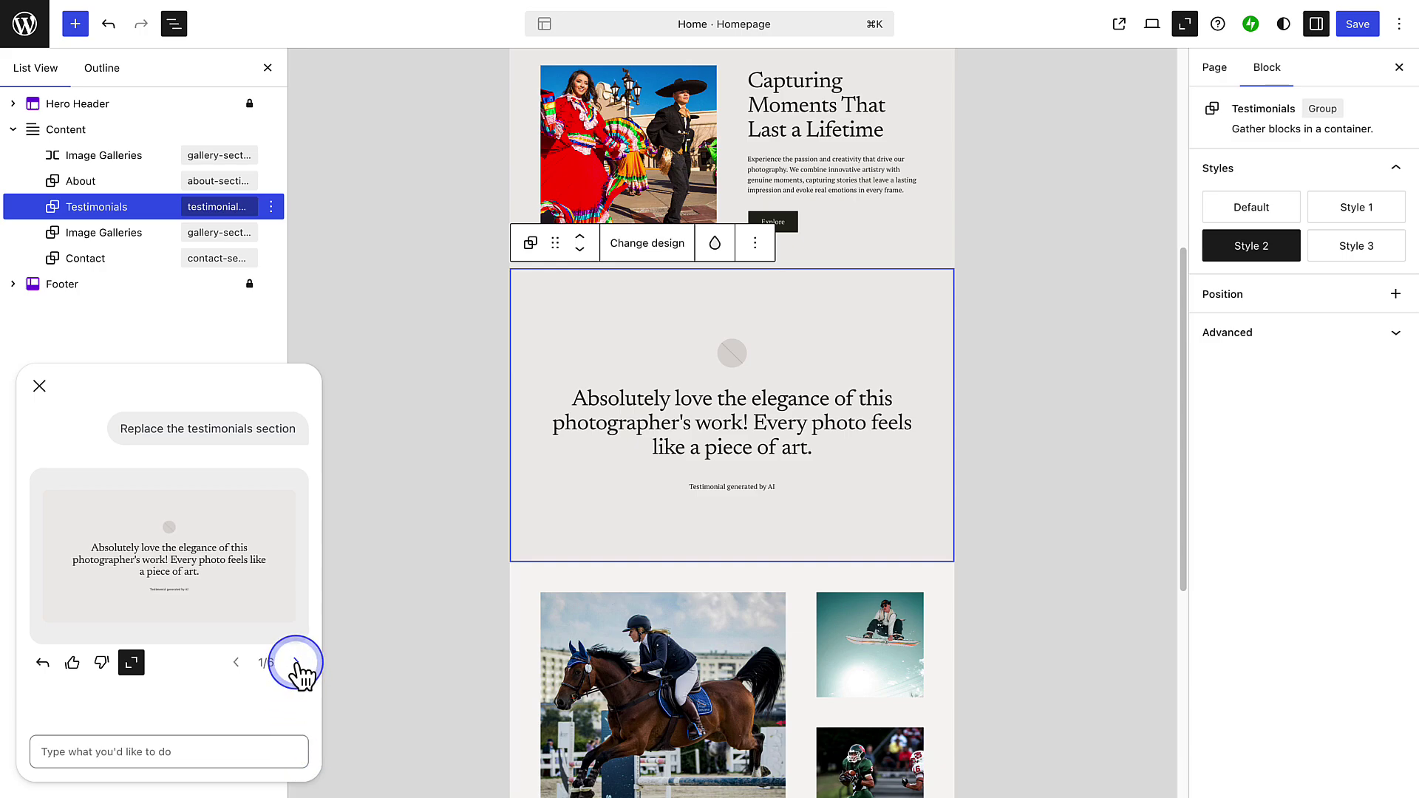
pyautogui.click(296, 662)
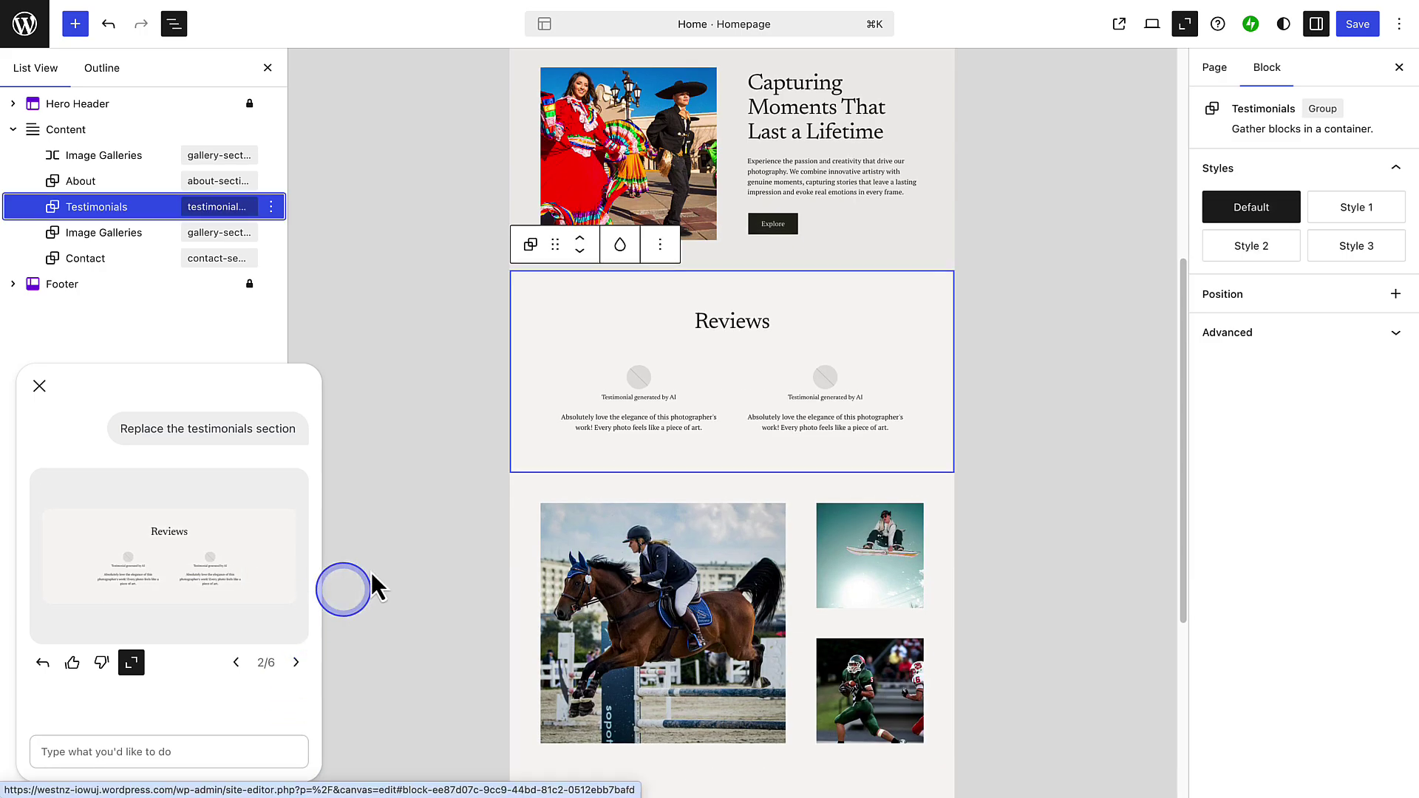
pyautogui.click(1185, 25)
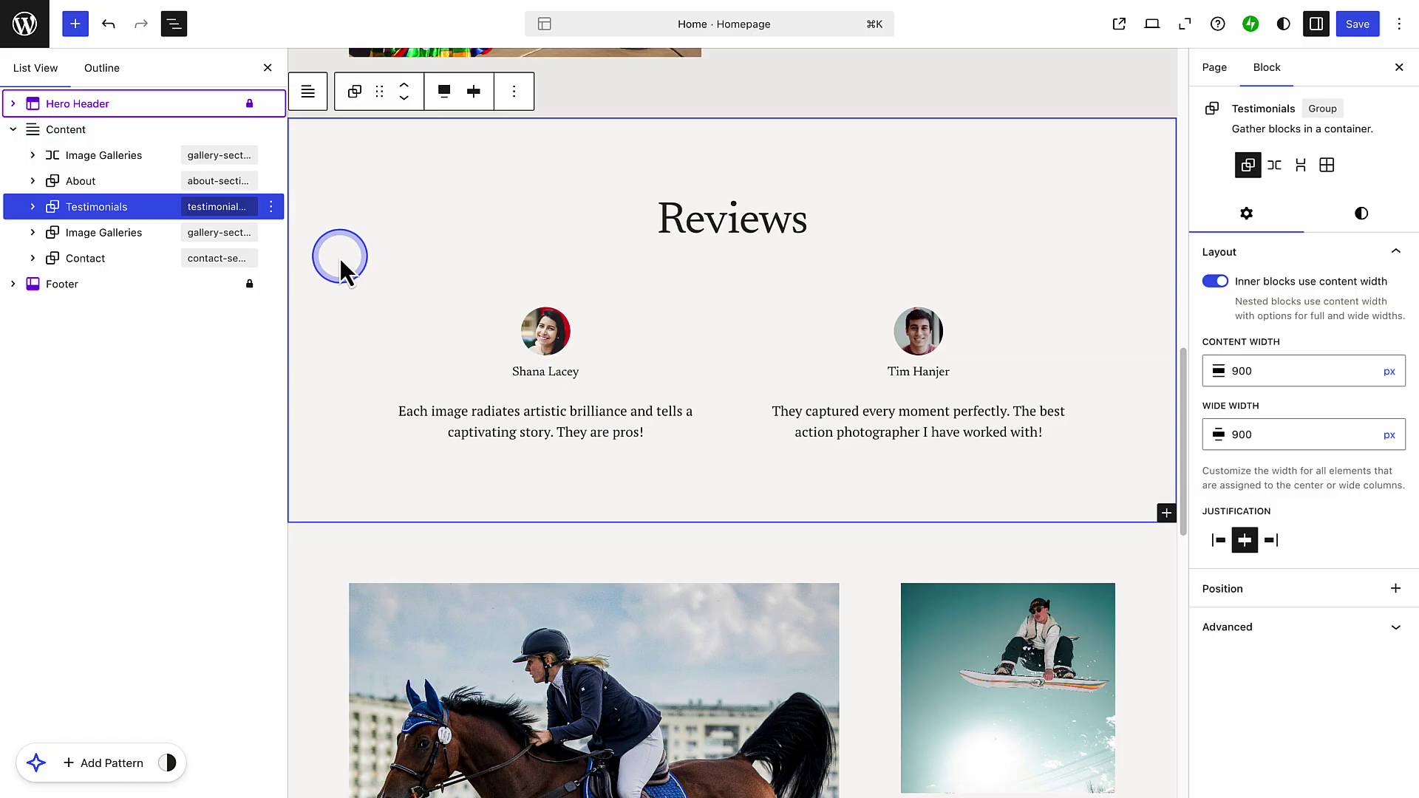
# Step: Browse the Featured and Gallery categories in the inserter's Patterns library
pyautogui.click(76, 24)
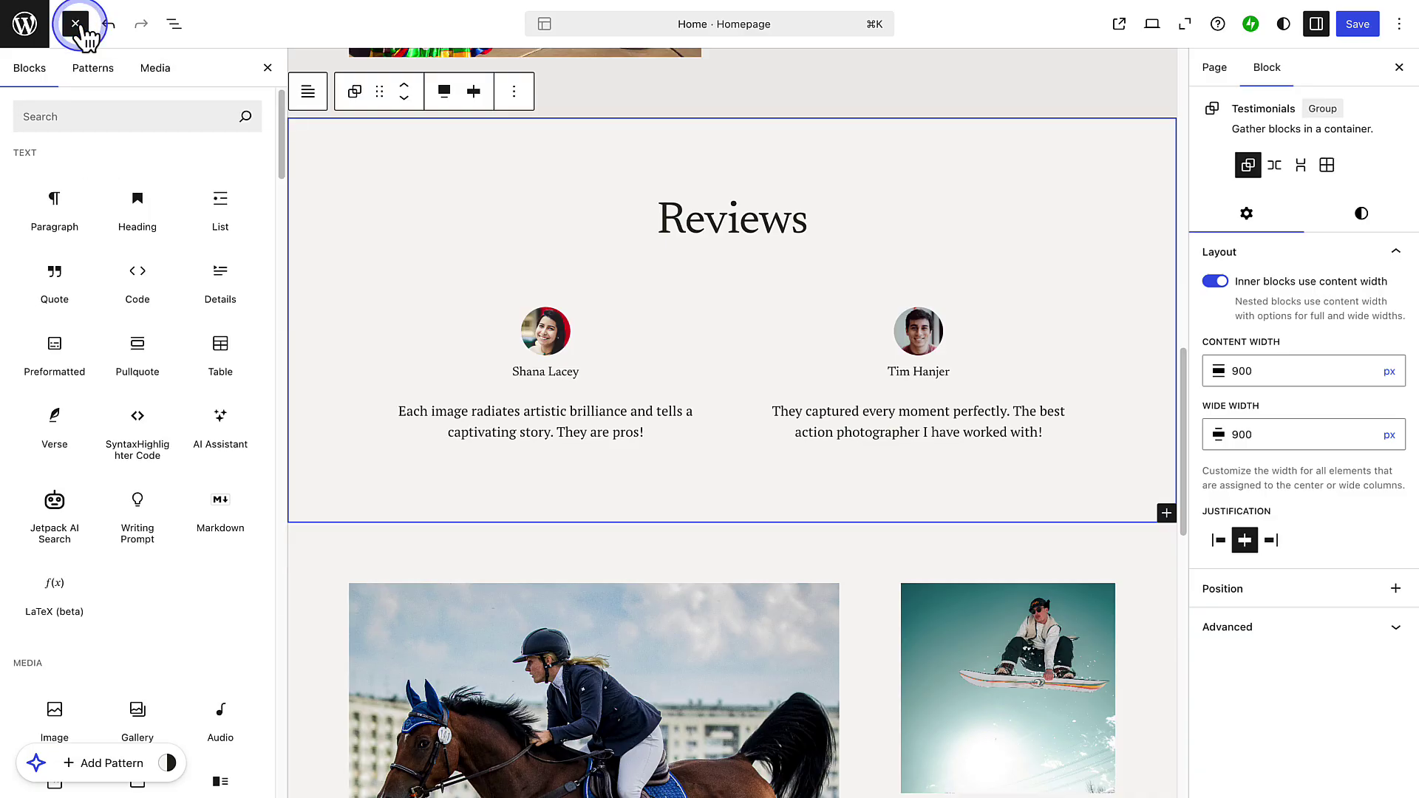
pyautogui.click(92, 68)
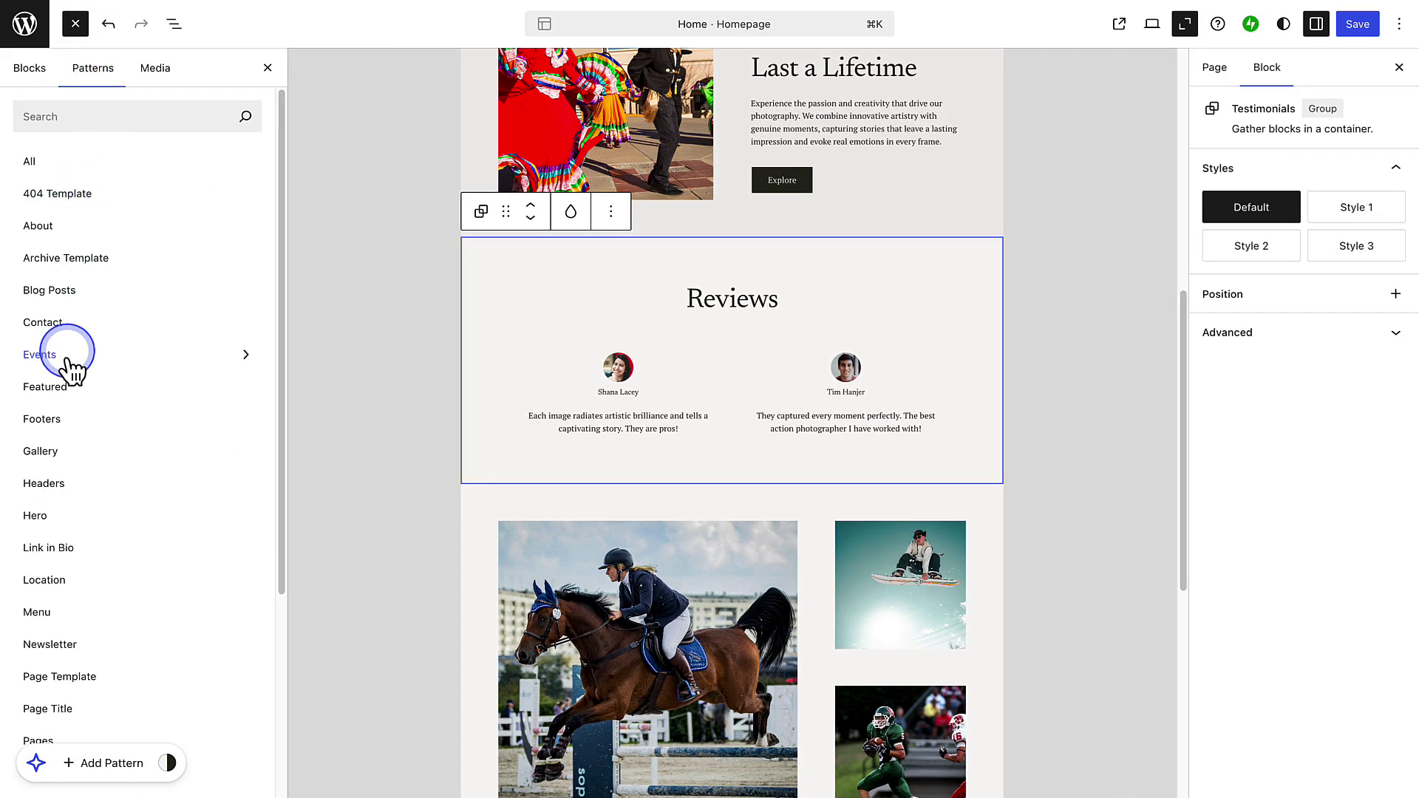
pyautogui.click(45, 387)
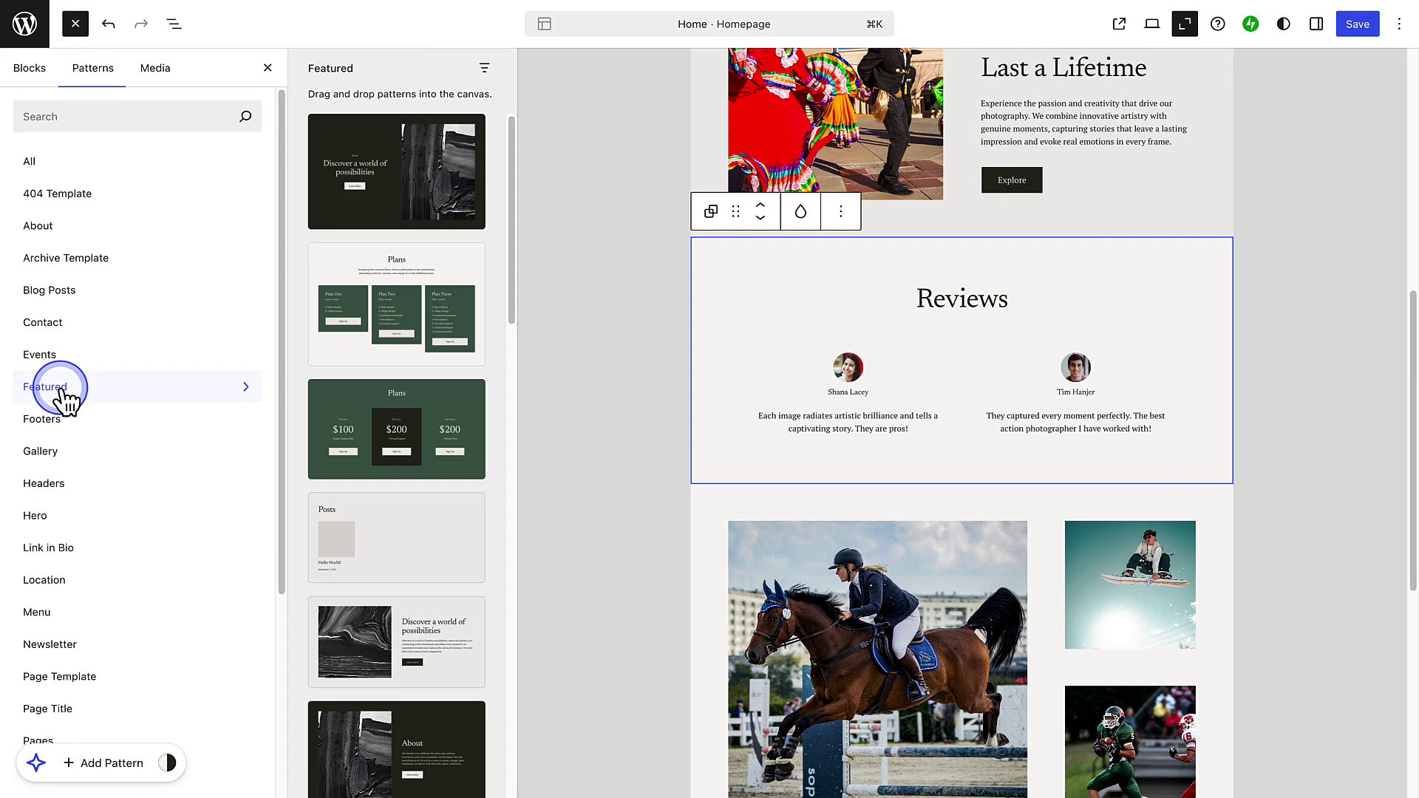
pyautogui.click(52, 453)
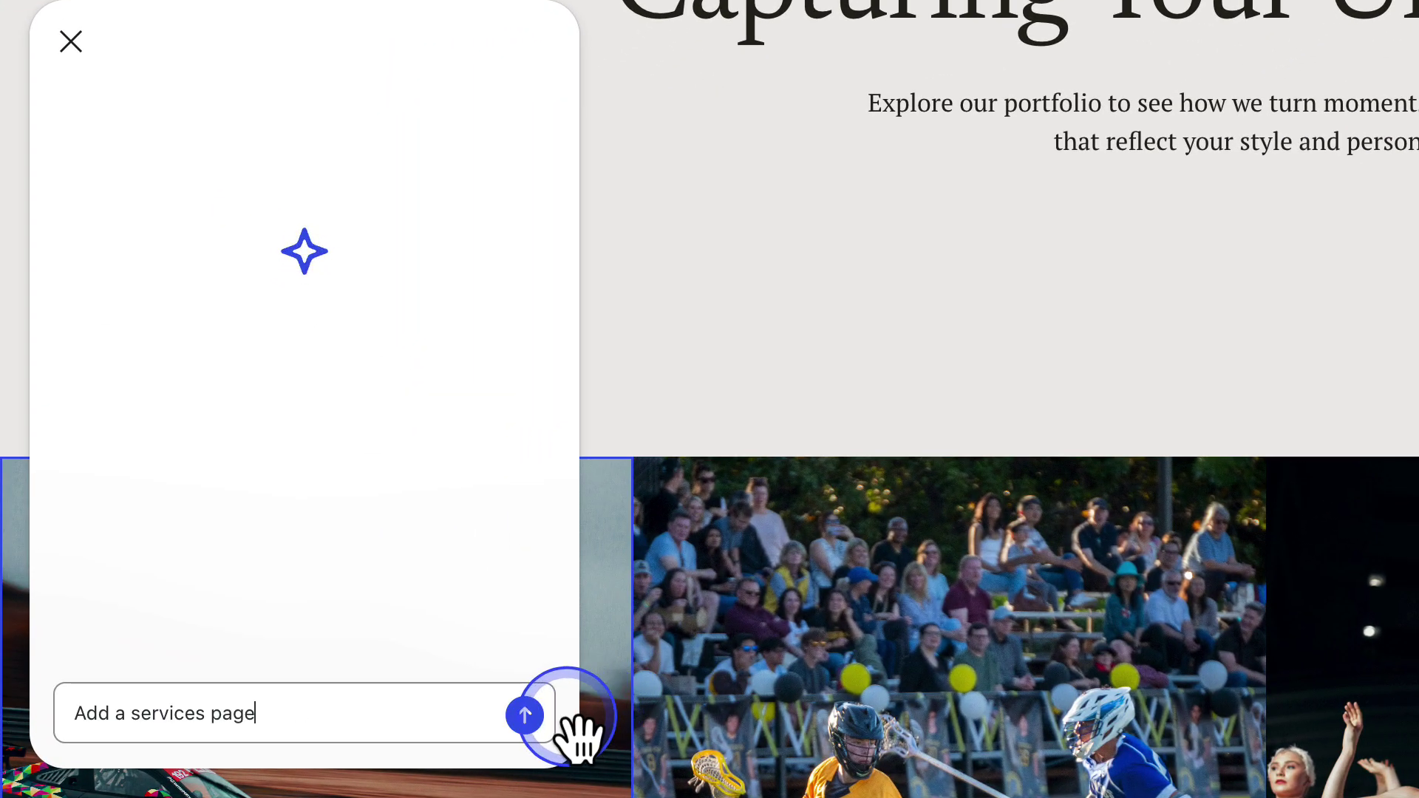
# Step: Send 'Add a services page' to the AI assistant and settle on layout variation 2/5
pyautogui.click(525, 715)
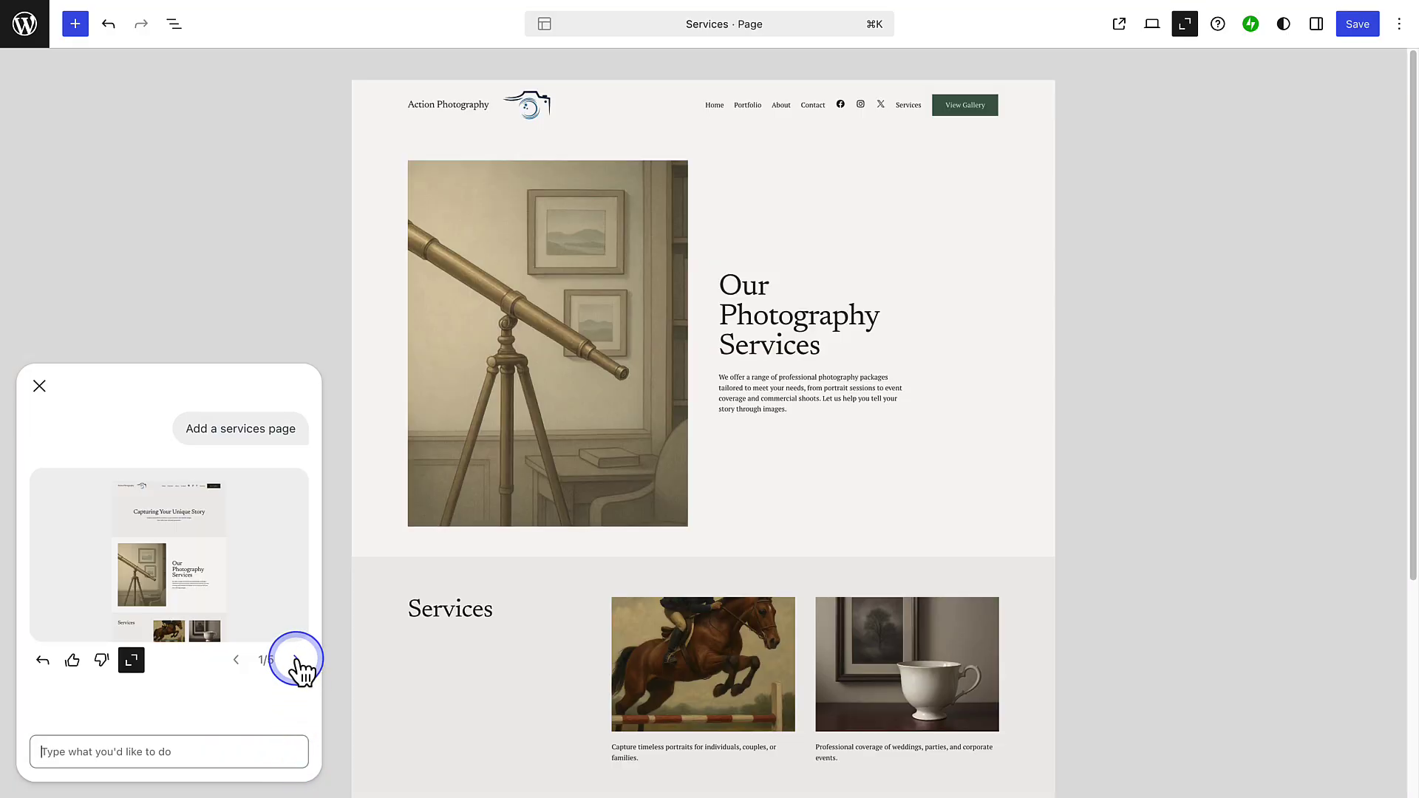
pyautogui.click(297, 661)
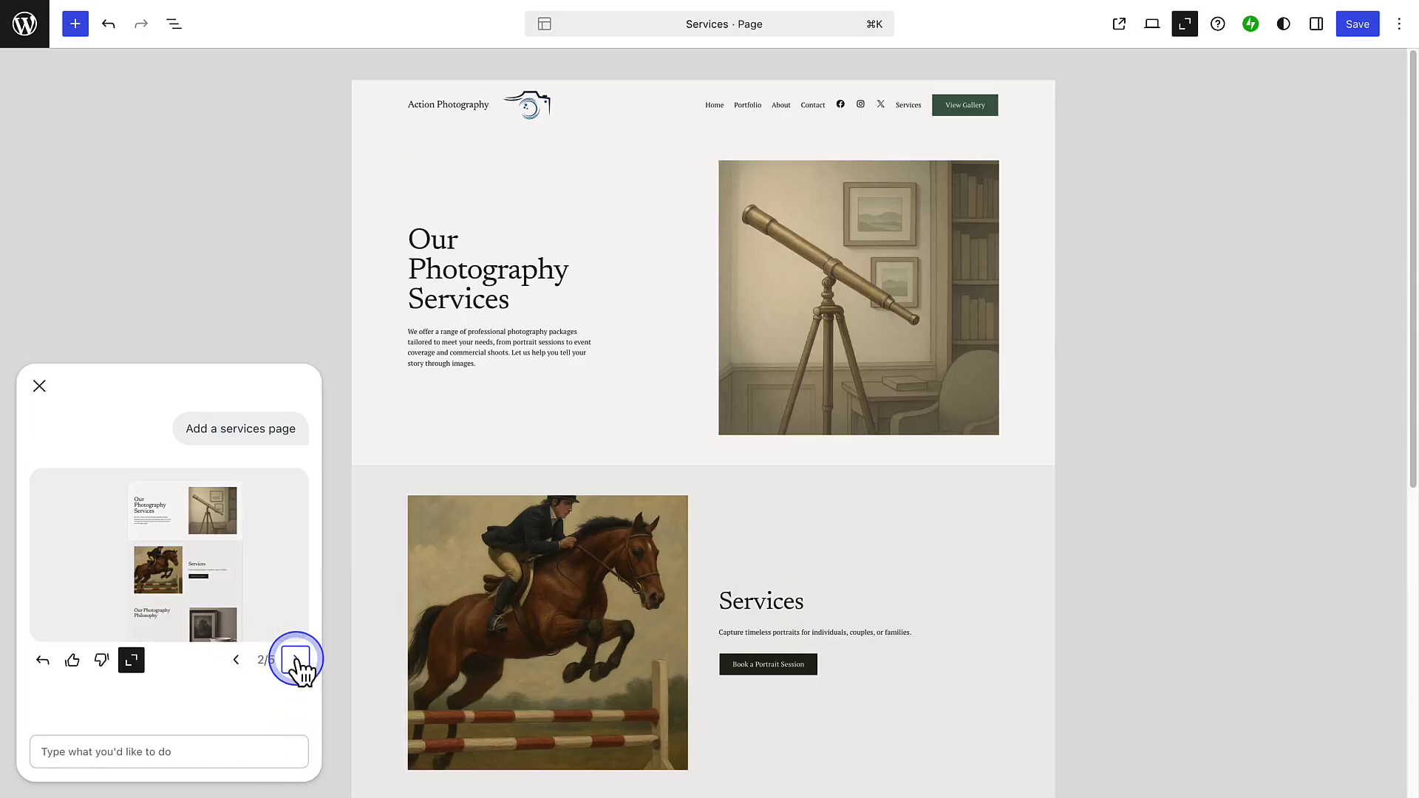
pyautogui.click(298, 661)
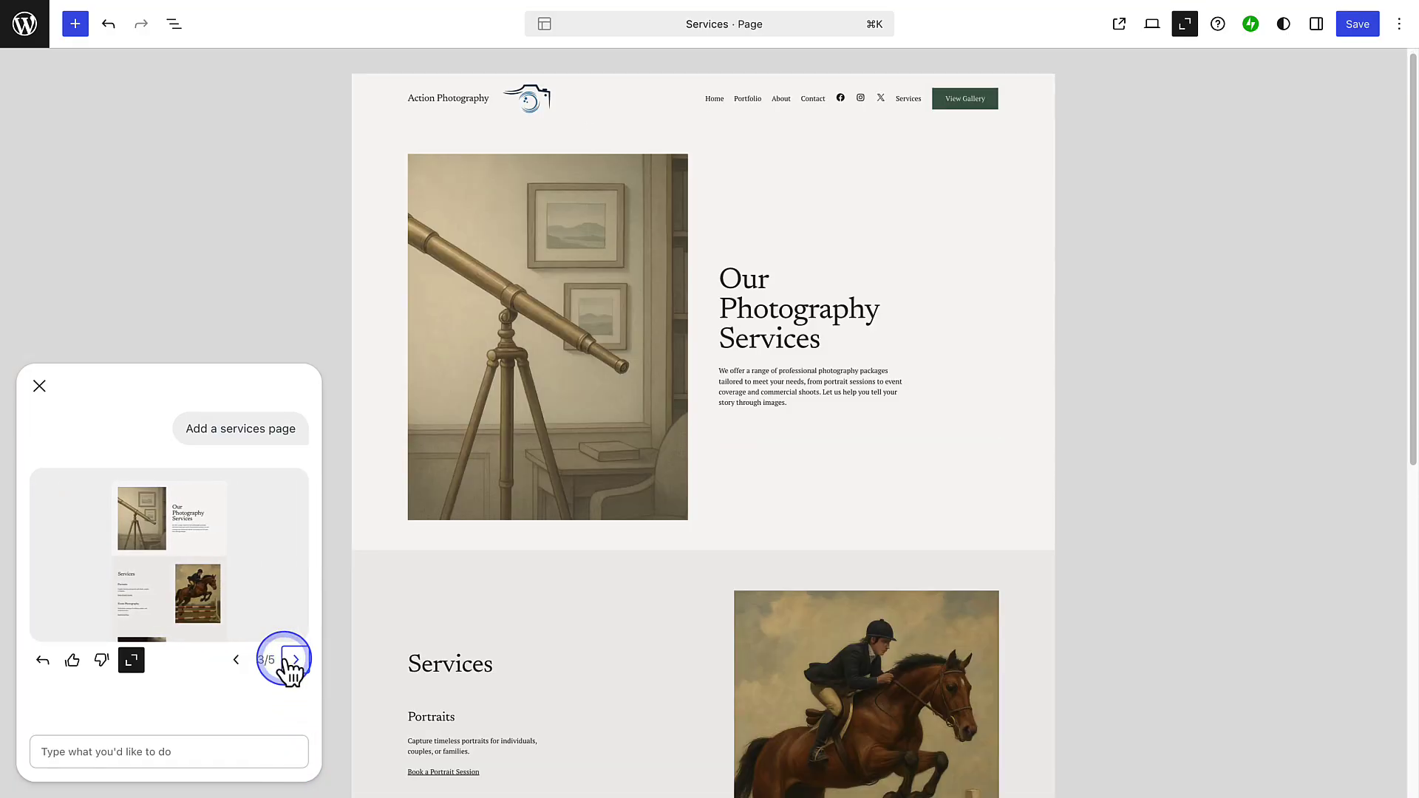
pyautogui.click(235, 660)
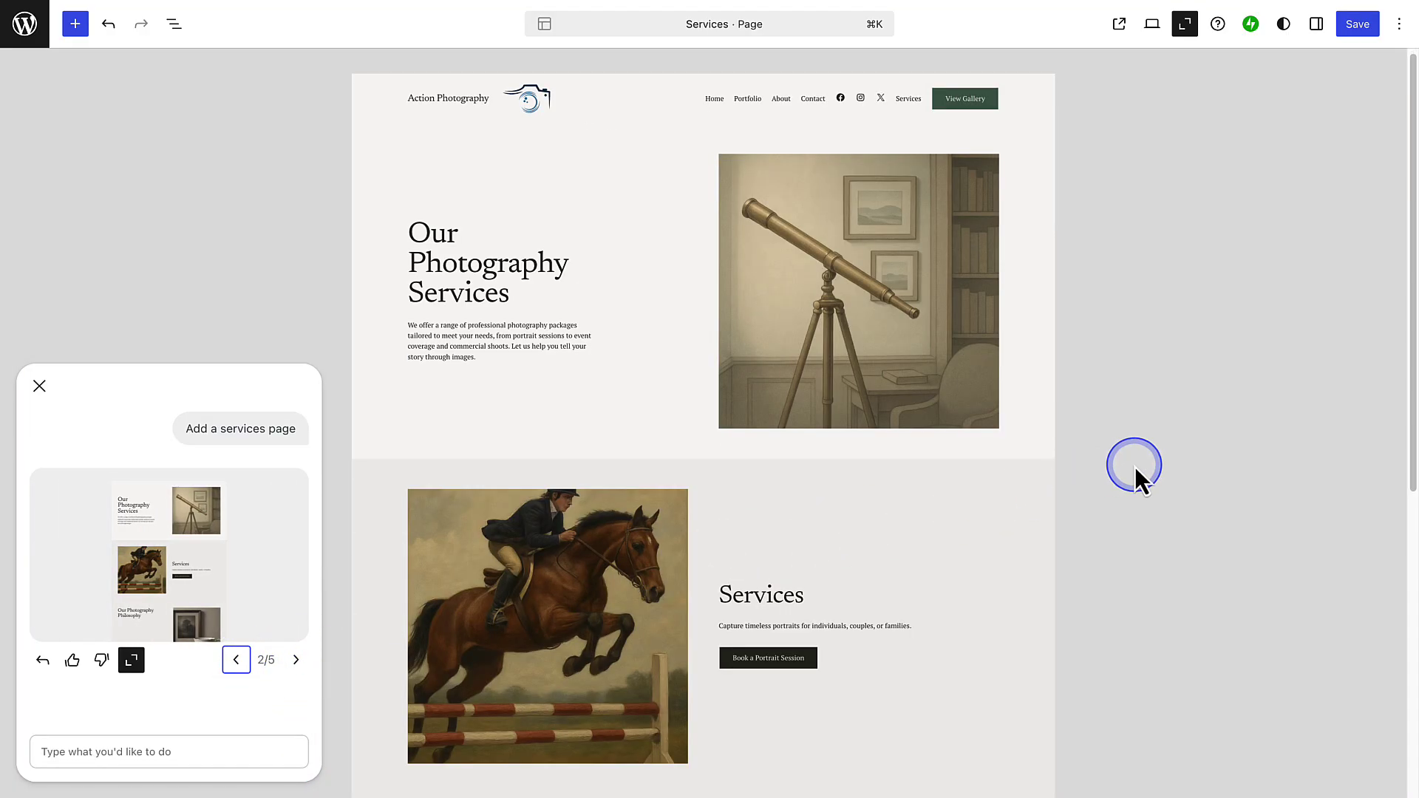
pyautogui.scroll(-5, 1134, 467)
pyautogui.scroll(-1, 1133, 467)
pyautogui.scroll(5, 1135, 467)
pyautogui.scroll(1, 1136, 468)
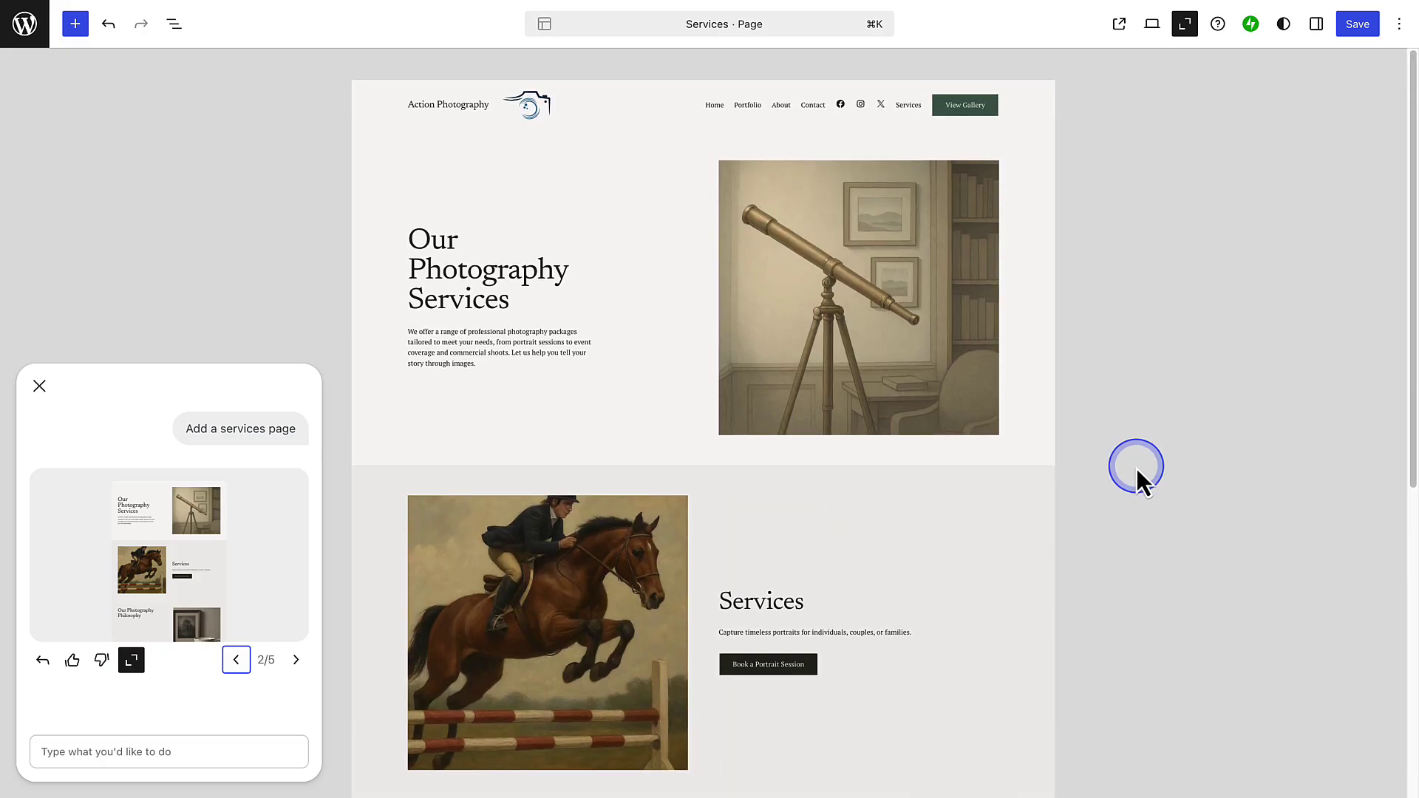
# Step: Exit Zoom Out, move the Services menu link three places left, and save the site
pyautogui.click(1184, 24)
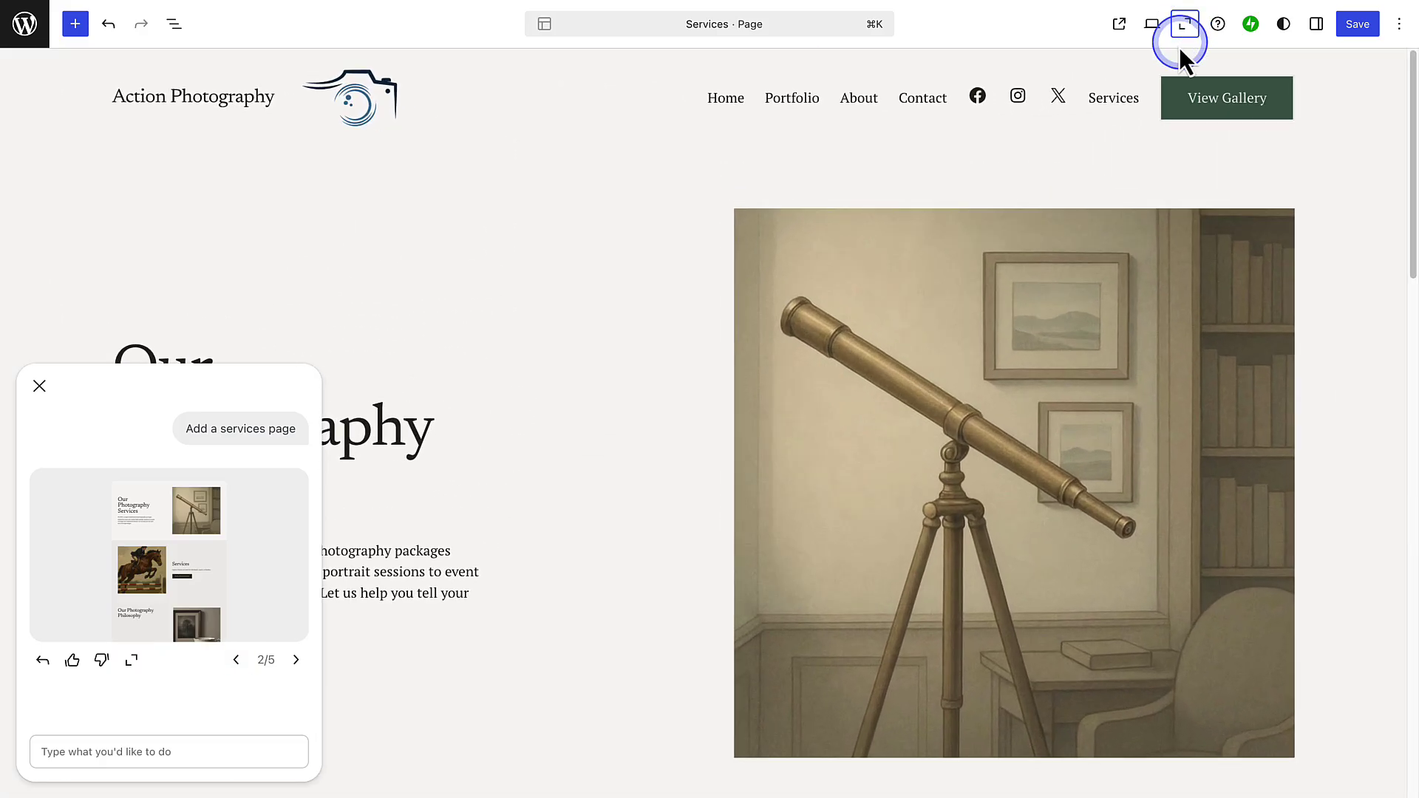
pyautogui.click(1112, 104)
pyautogui.click(1074, 98)
pyautogui.click(782, 138)
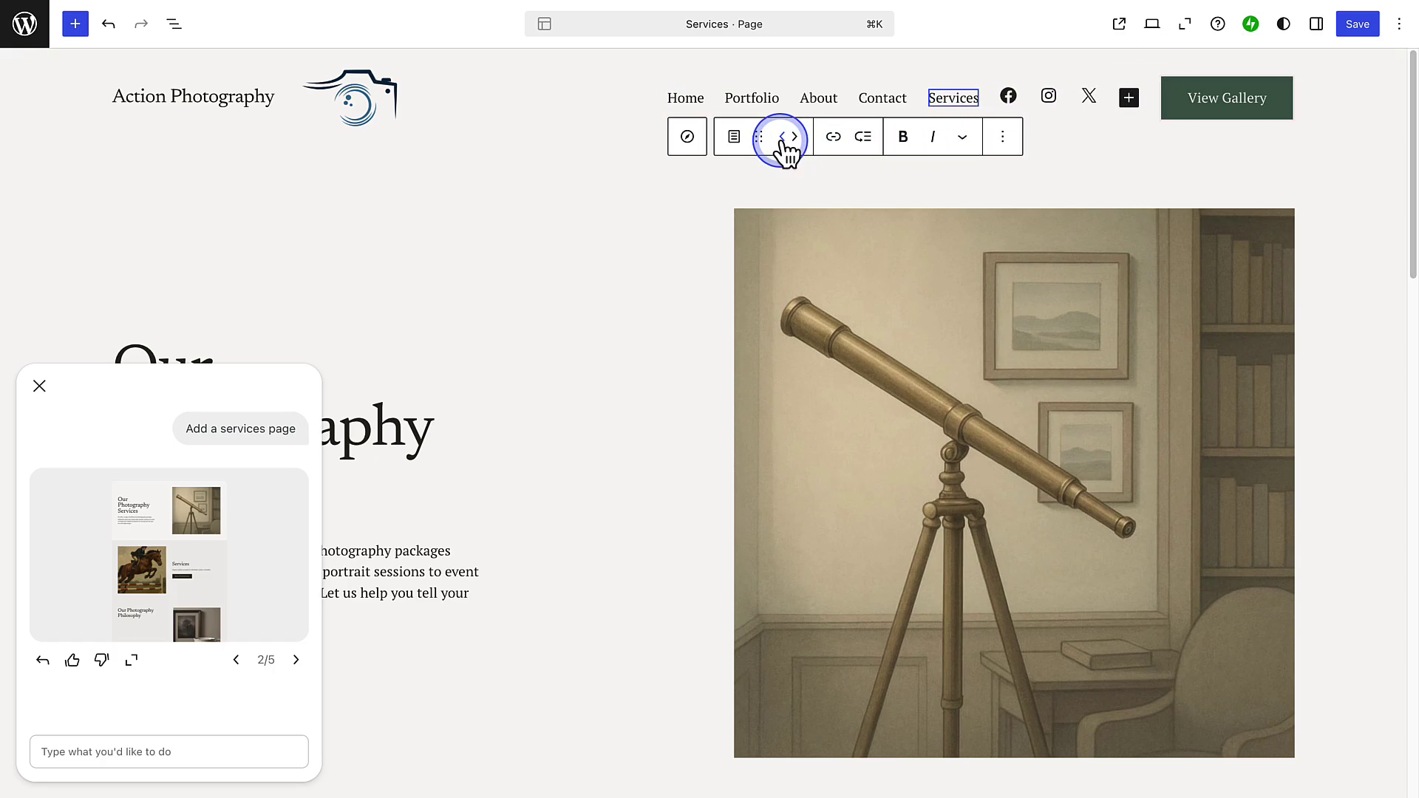
pyautogui.click(783, 138)
pyautogui.click(783, 138)
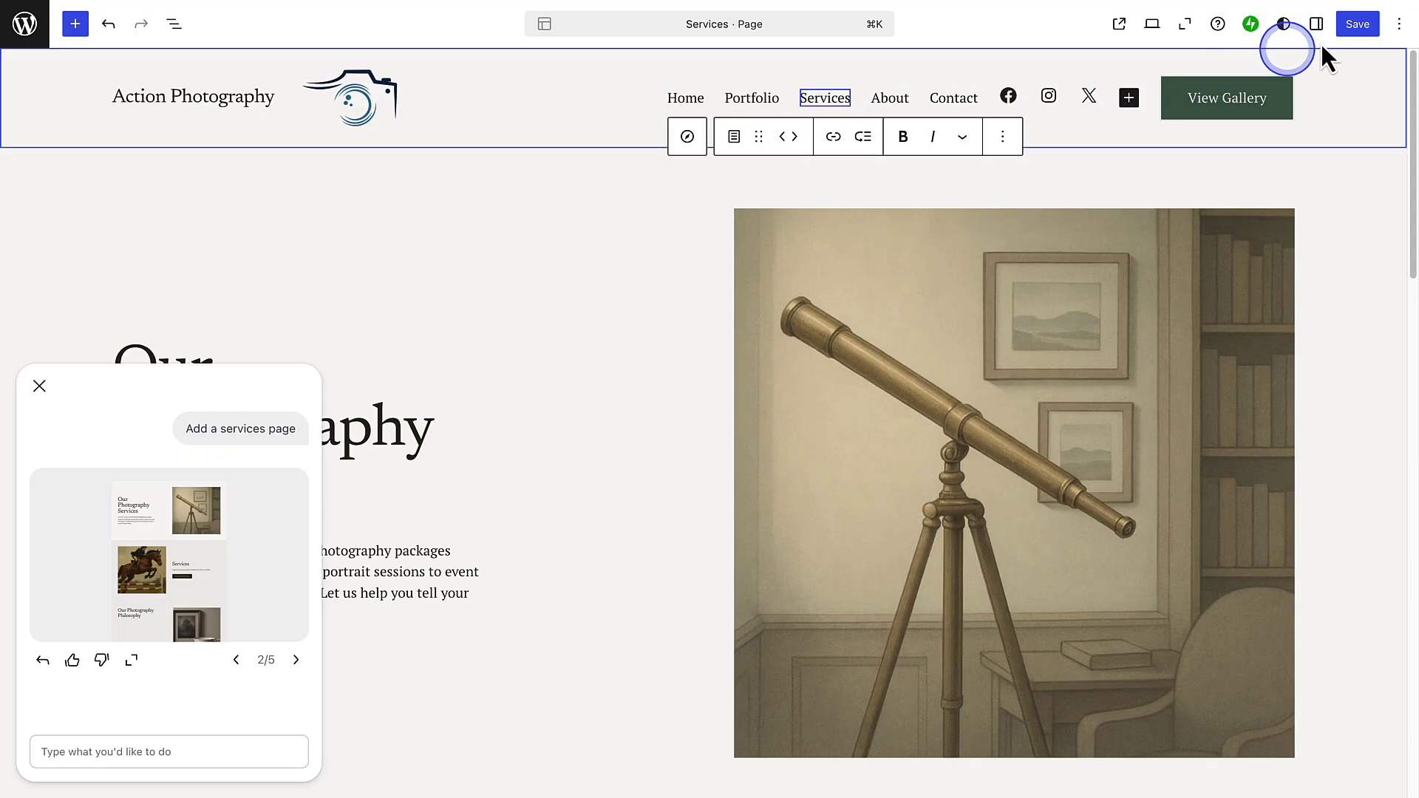
pyautogui.click(1358, 25)
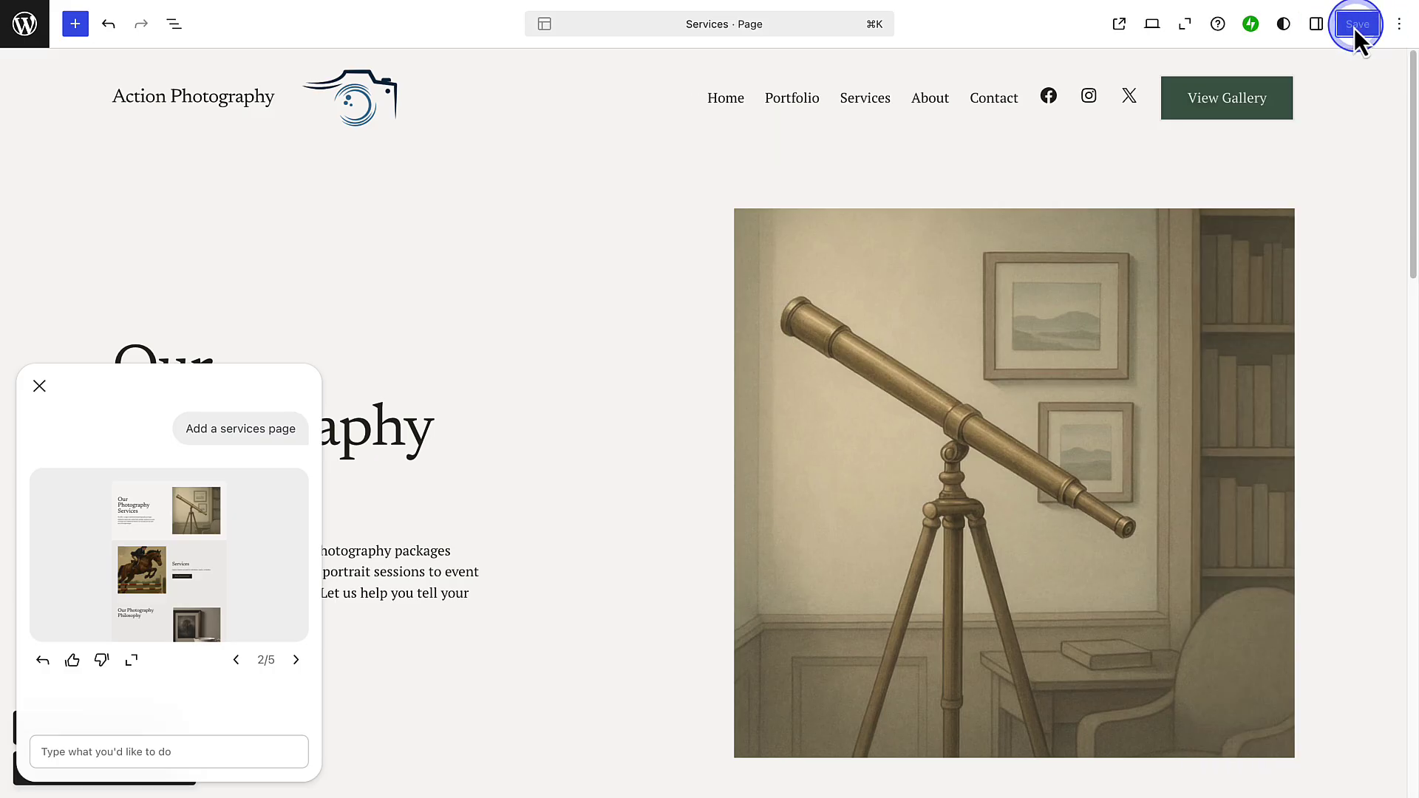
# Step: Use the command search to visit the Contact page, then open the About page
pyautogui.click(710, 24)
pyautogui.write('Contact')
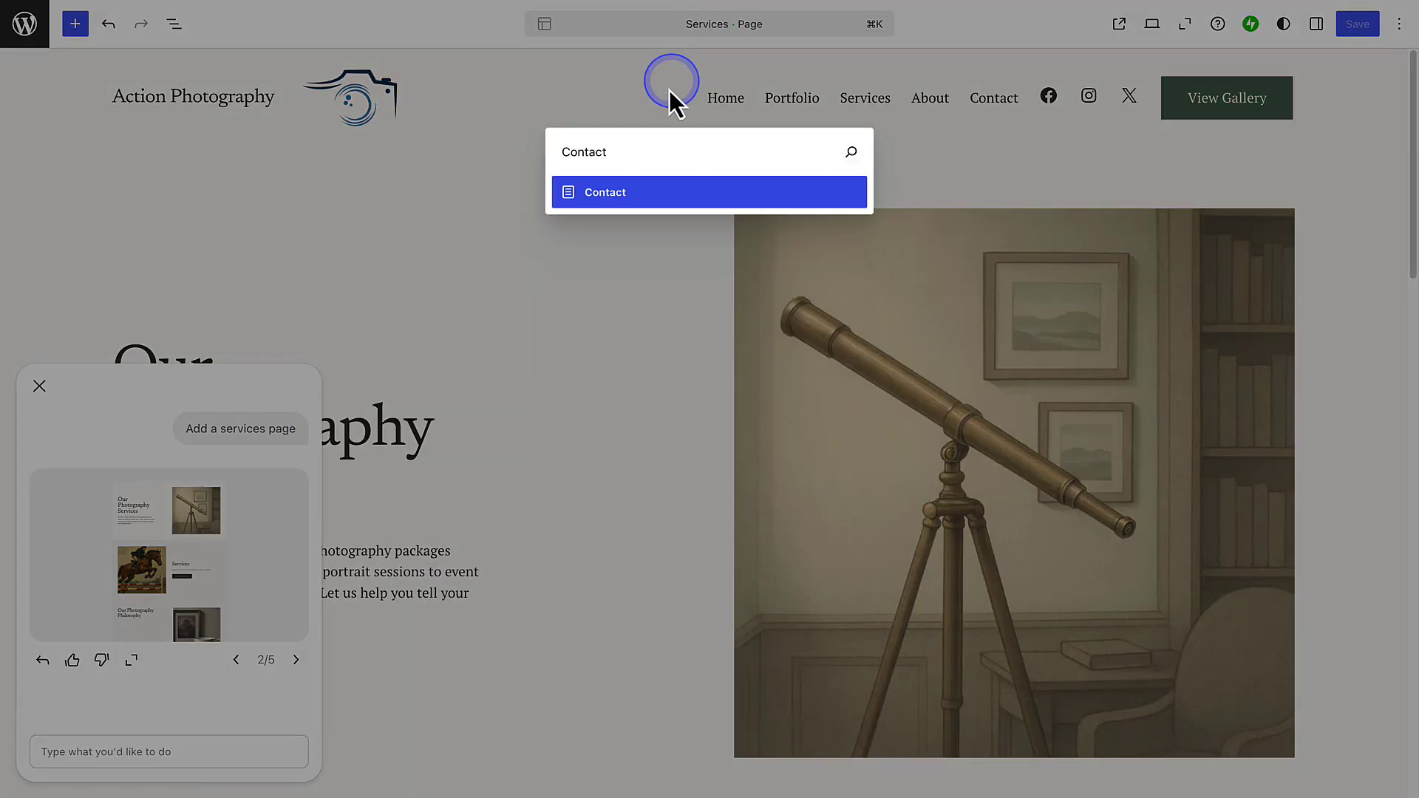
pyautogui.click(637, 192)
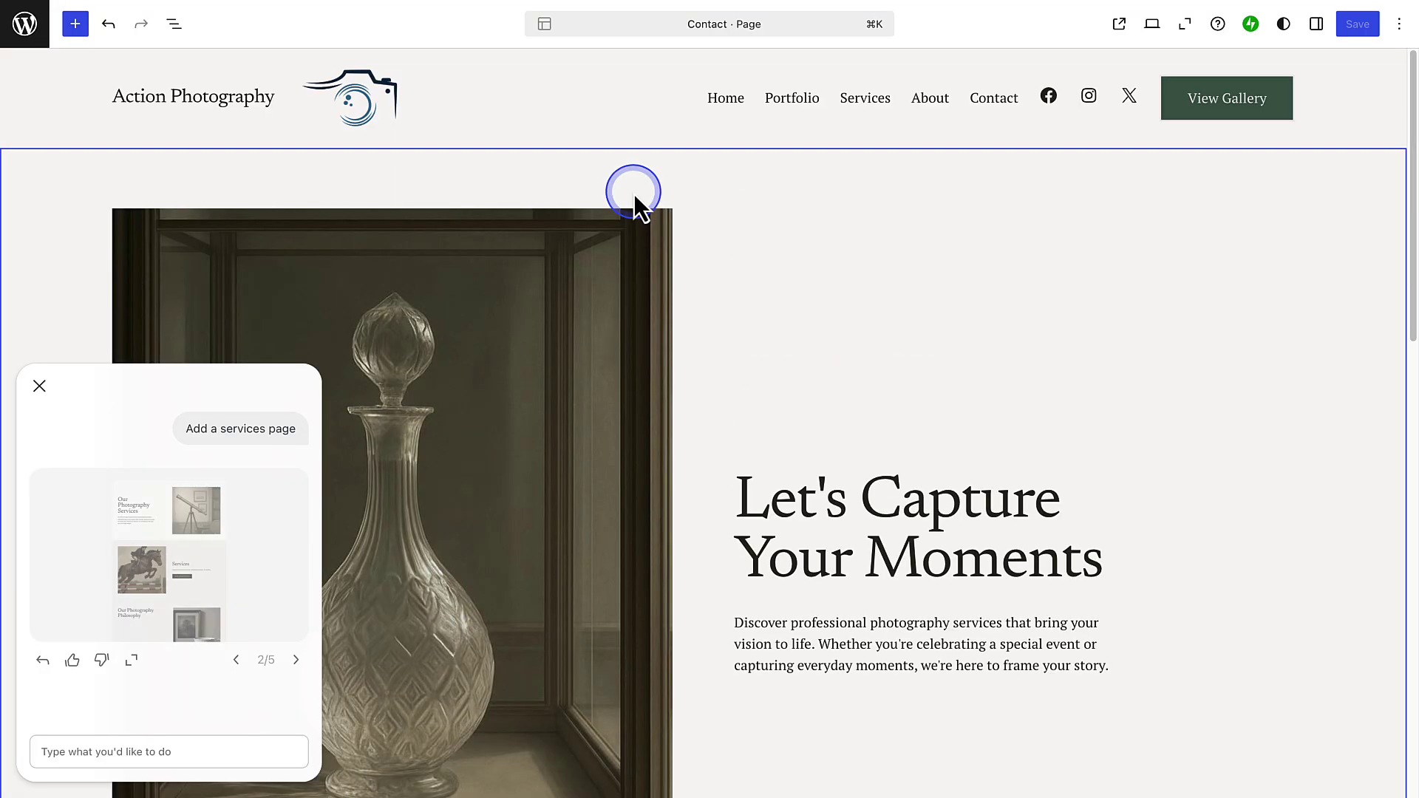
pyautogui.click(721, 26)
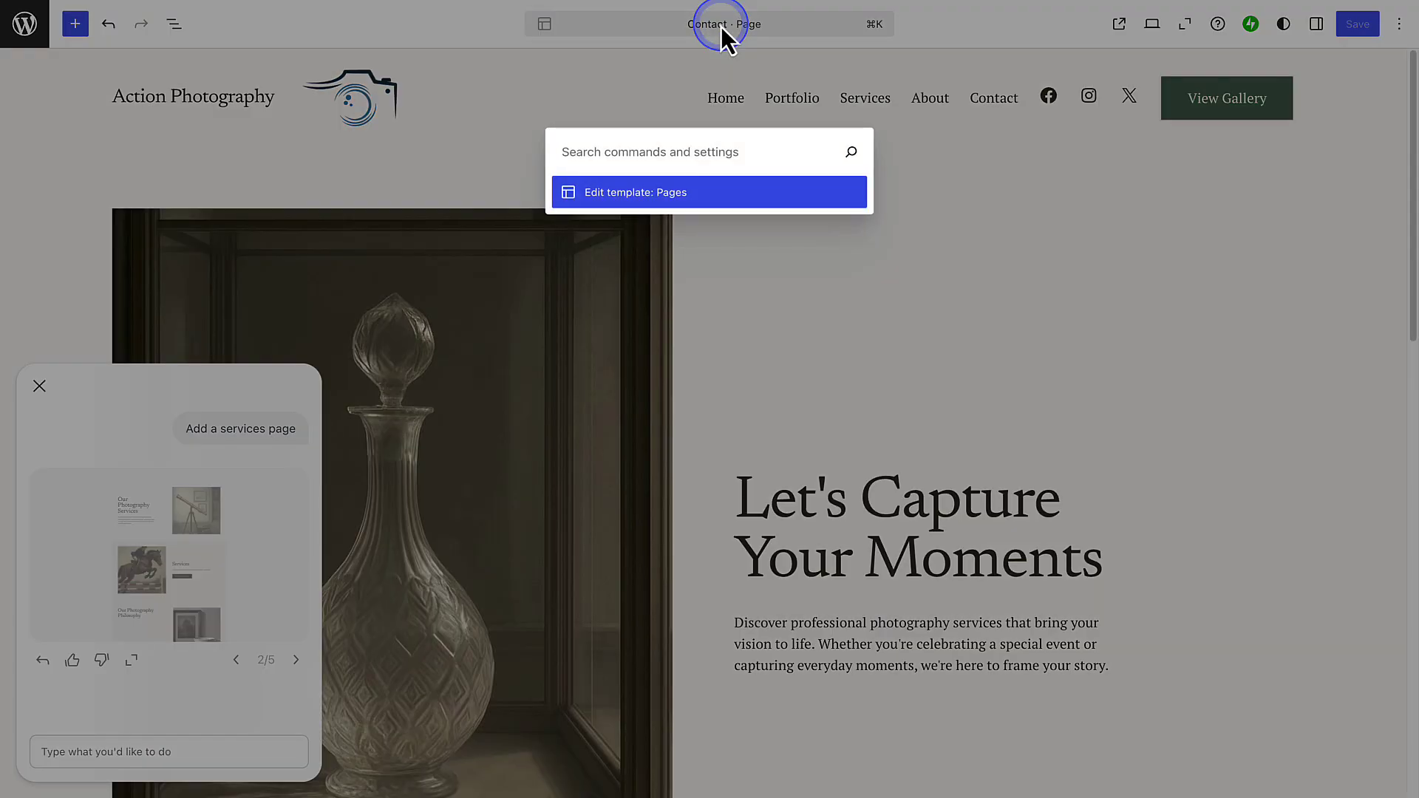
pyautogui.write('About')
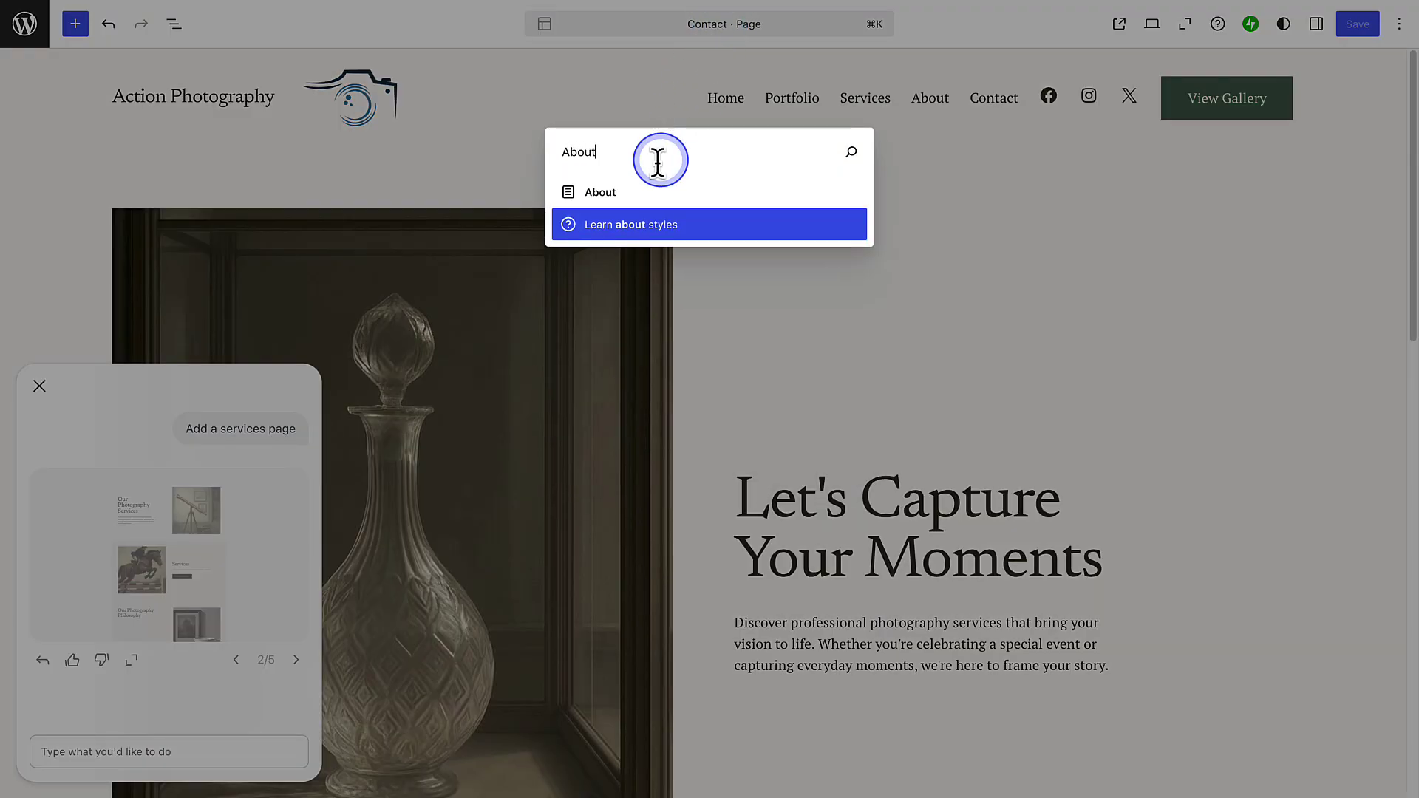
pyautogui.click(639, 195)
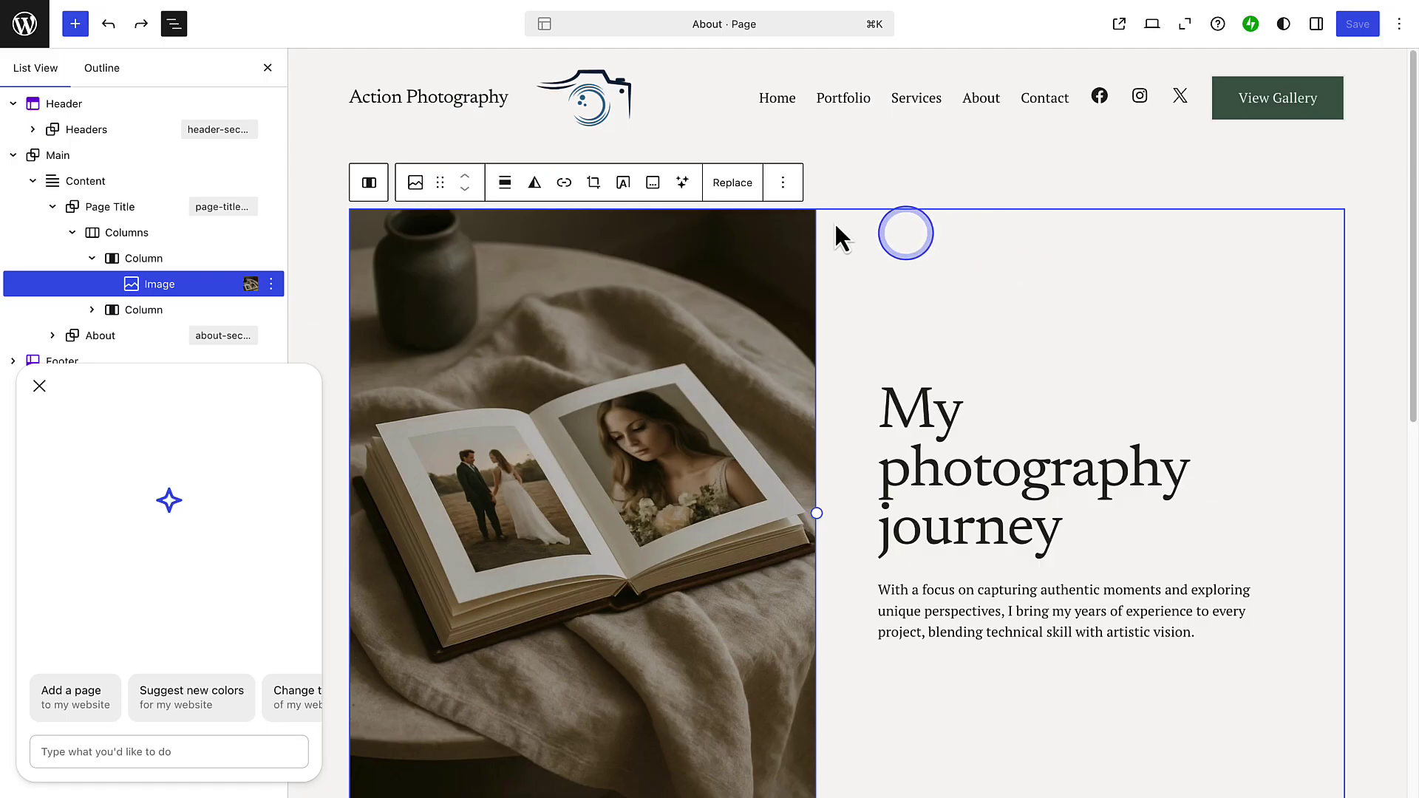
# Step: Swap the About page's open-book photo for the smiling man-in-cap portrait from the Media Library
pyautogui.click(731, 182)
pyautogui.click(752, 235)
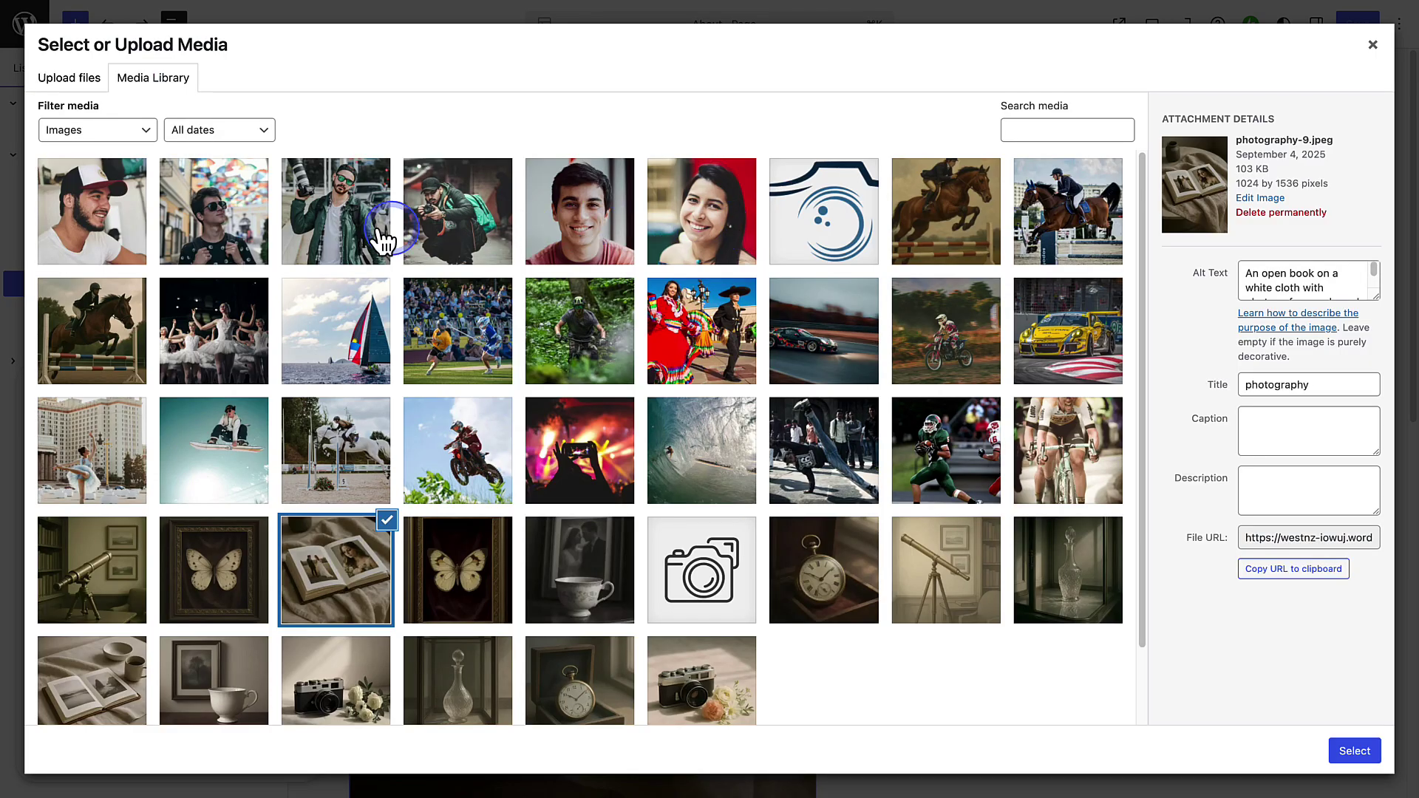
pyautogui.click(91, 210)
pyautogui.click(1355, 753)
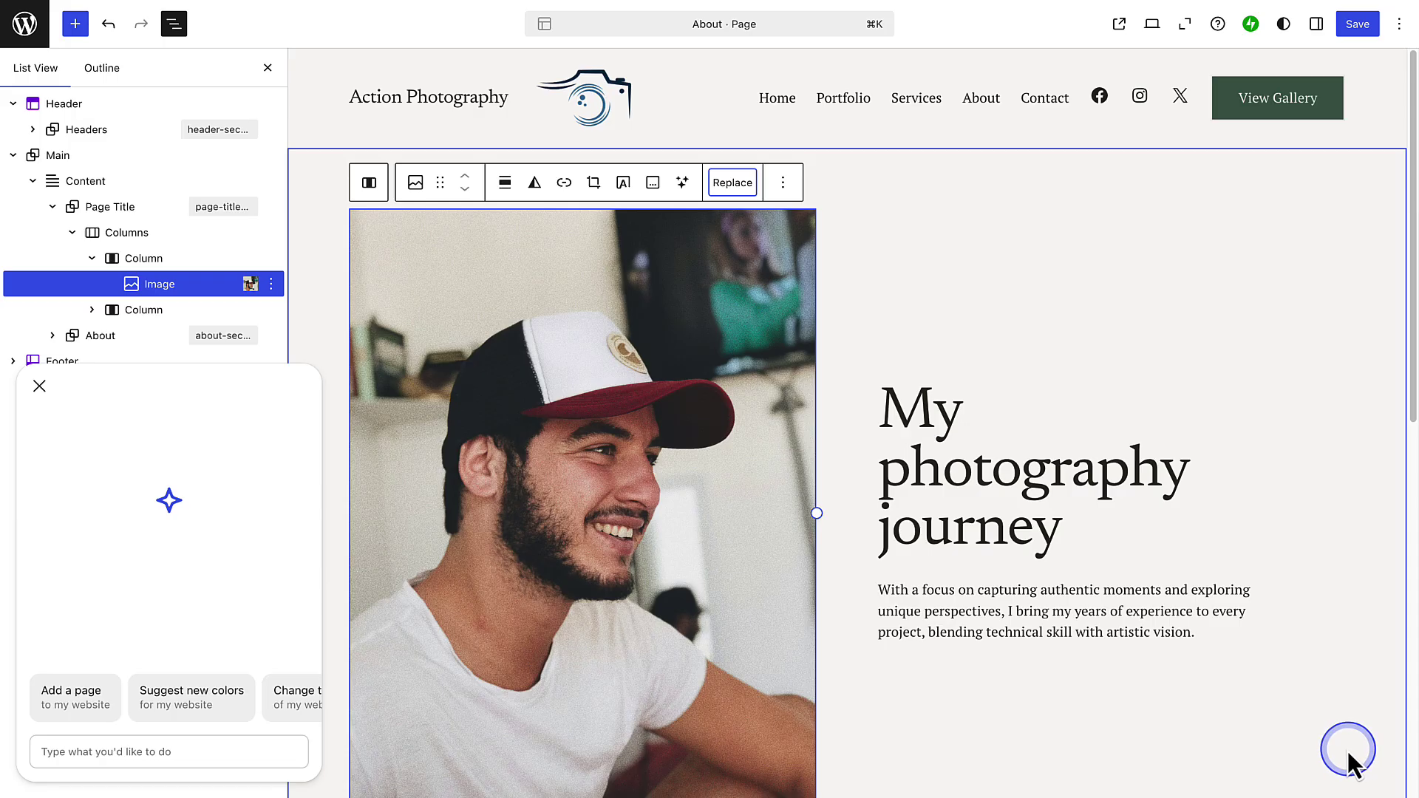
pyautogui.click(123, 206)
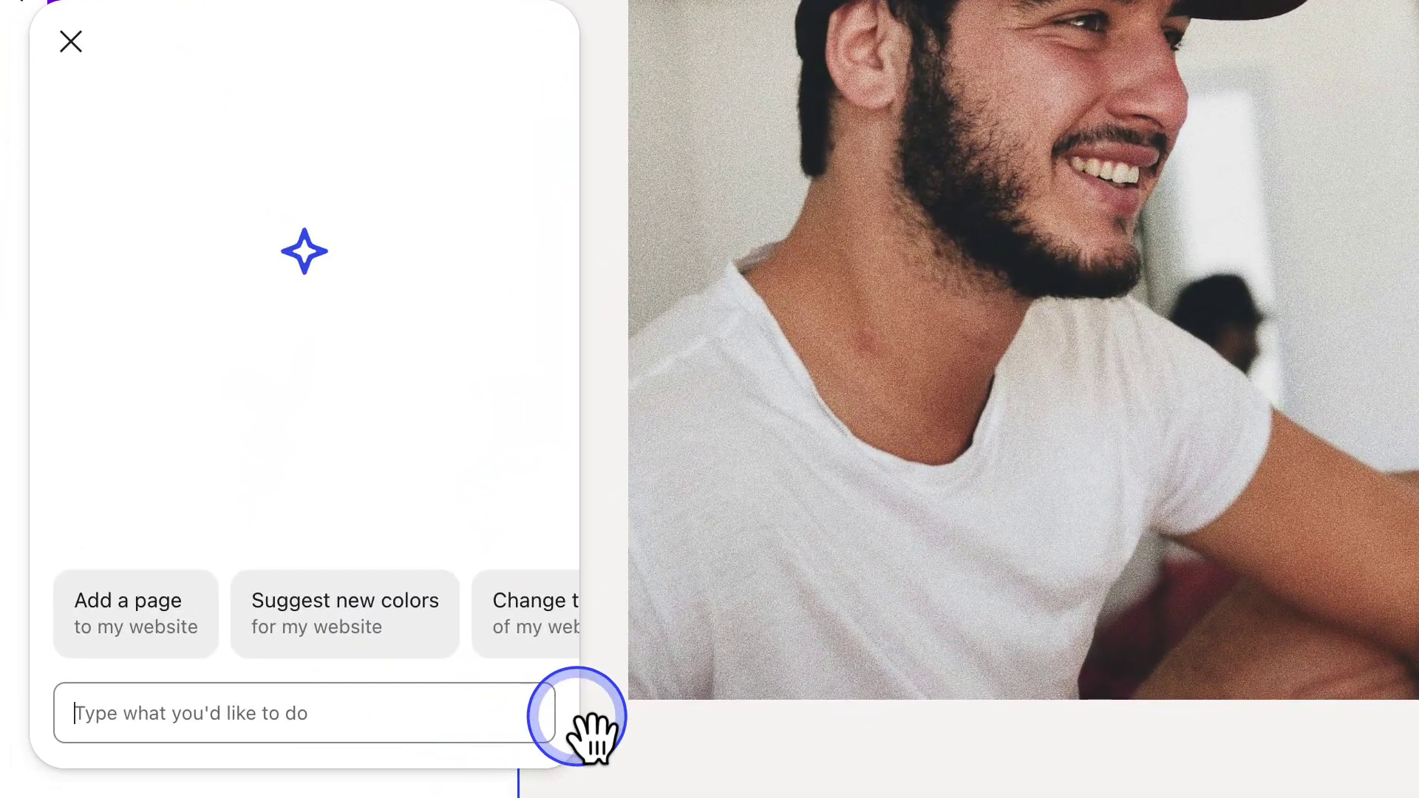
# Step: Ask the AI assistant to set the Page Title section background to #a3bcb0
pyautogui.write('Add a new background color to the Page Title section, use the hex code #a3bcb0')
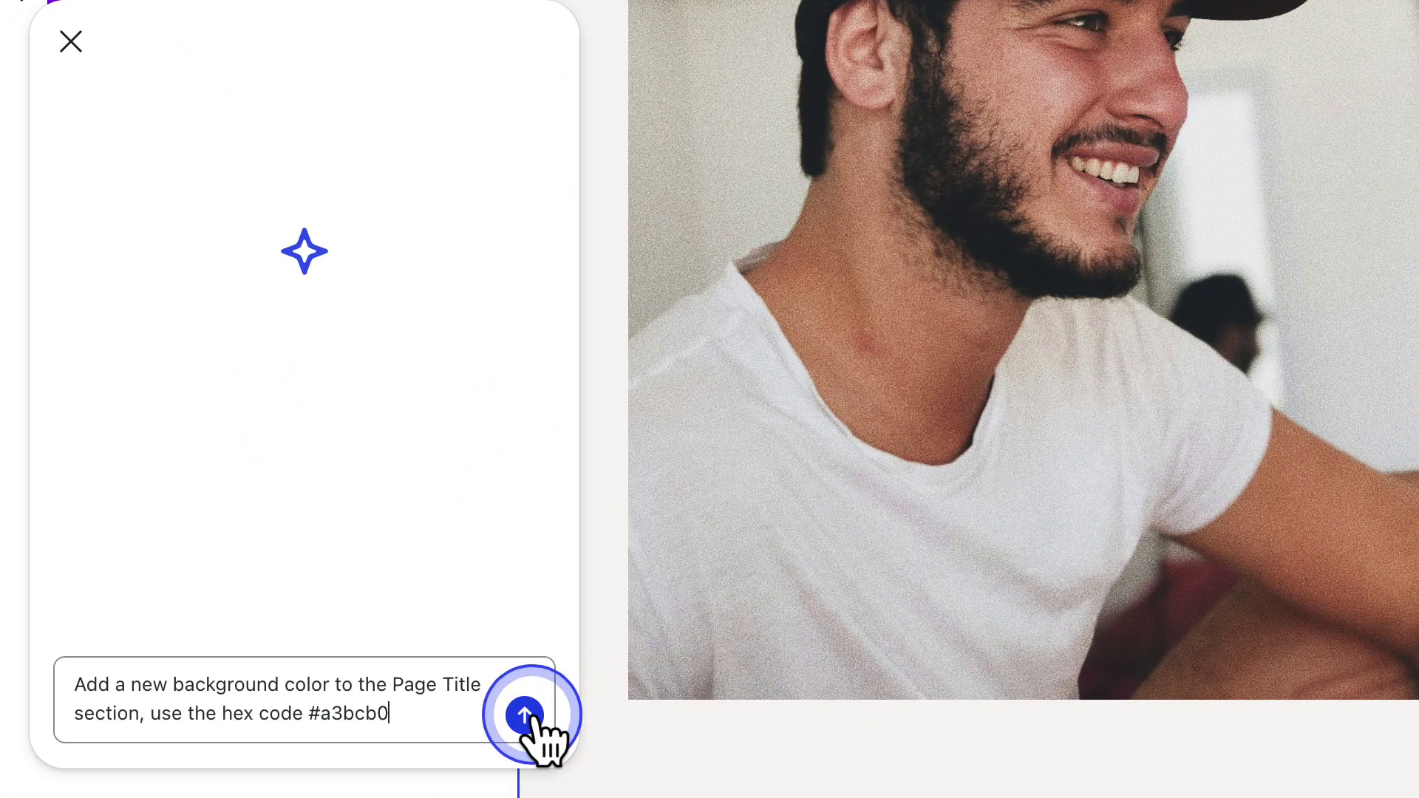
pyautogui.click(523, 716)
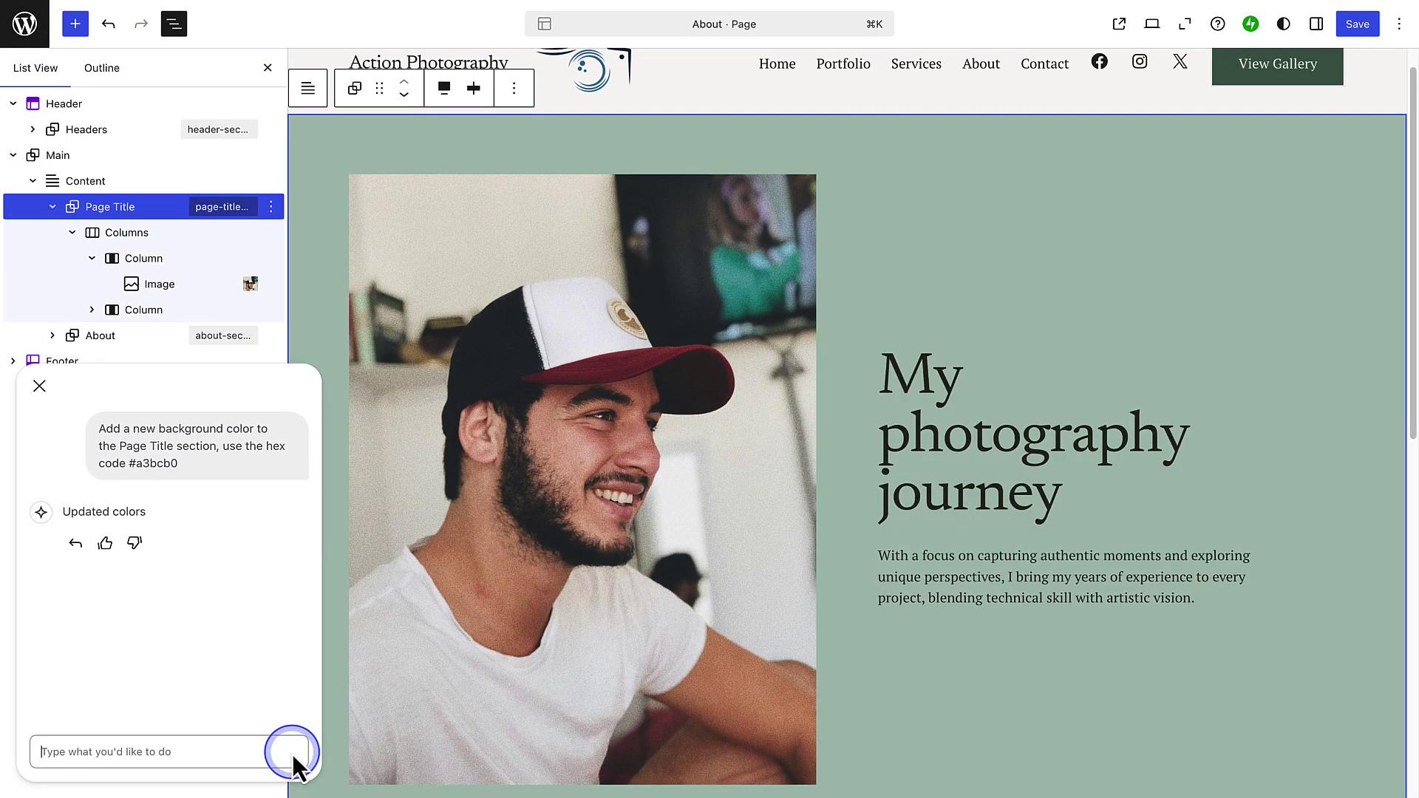
# Step: Apply the Rounded style to the About page portrait and save the site changes
pyautogui.click(573, 393)
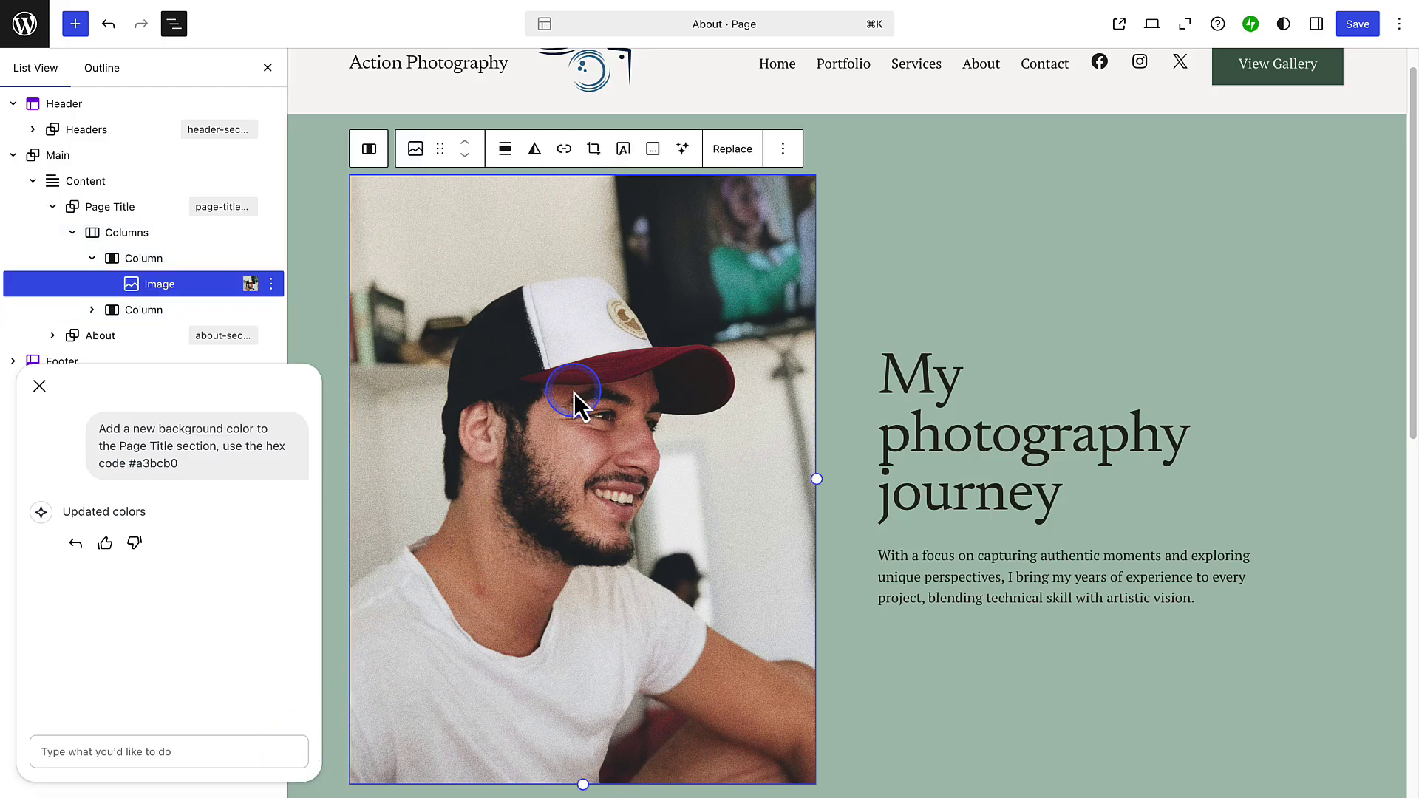
pyautogui.click(1316, 24)
pyautogui.click(1361, 206)
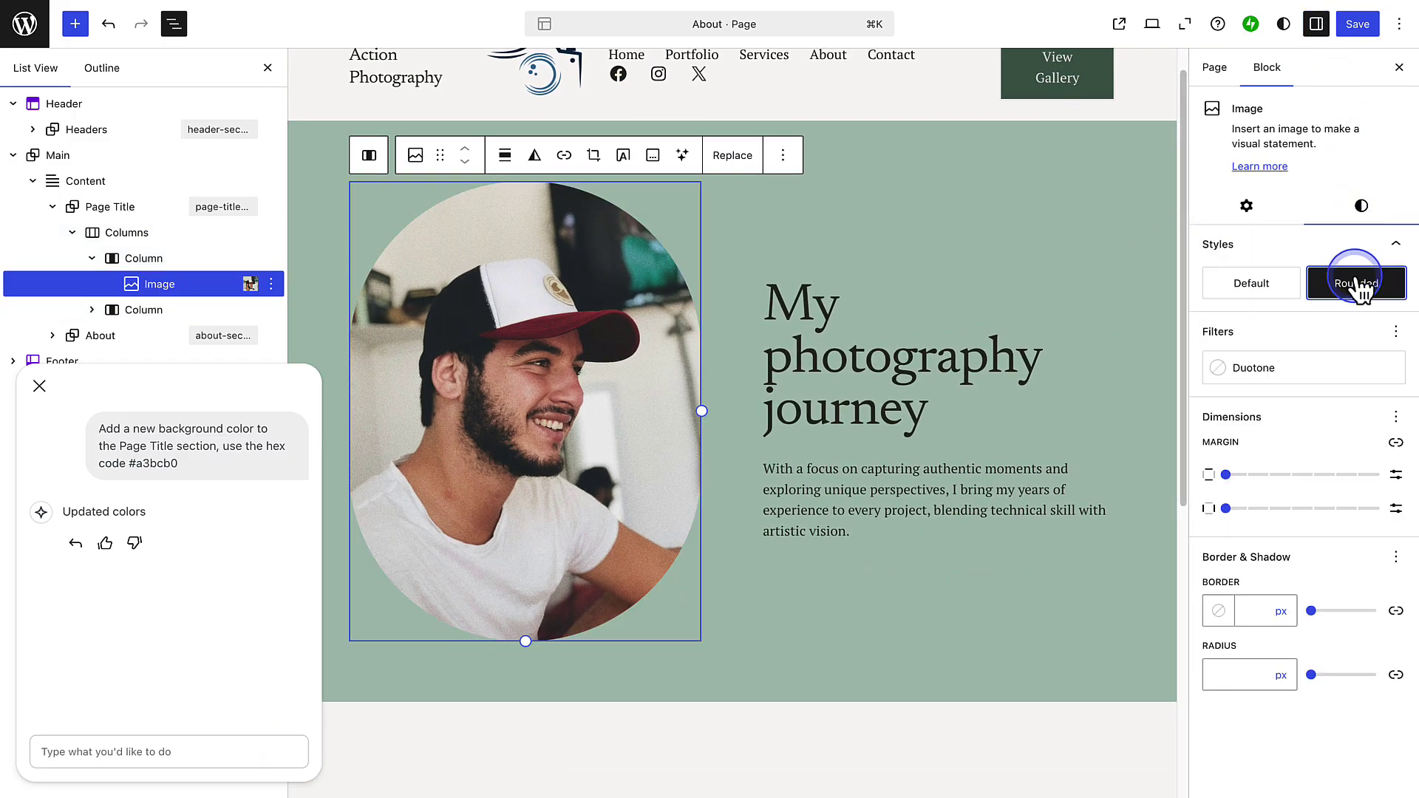
pyautogui.click(1357, 23)
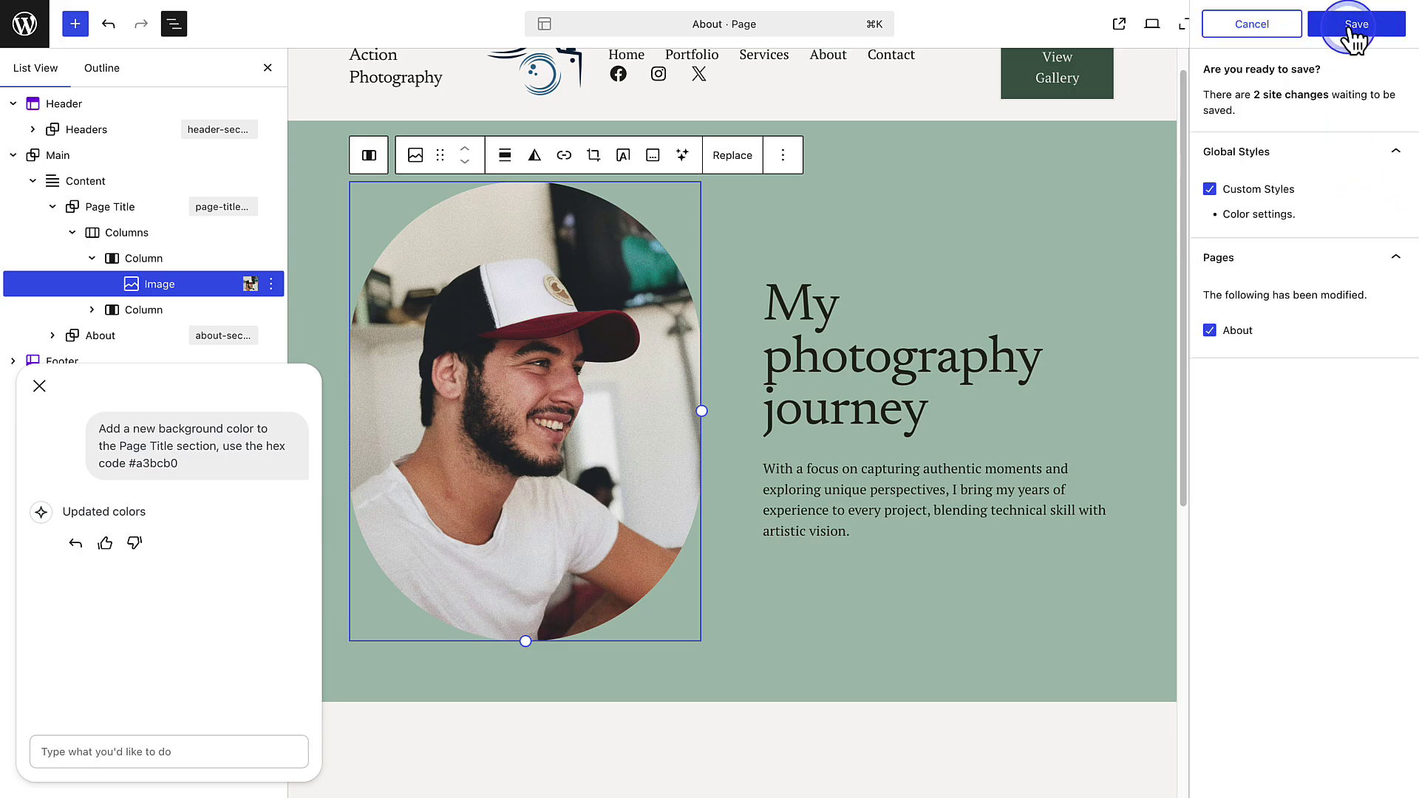
pyautogui.click(1354, 25)
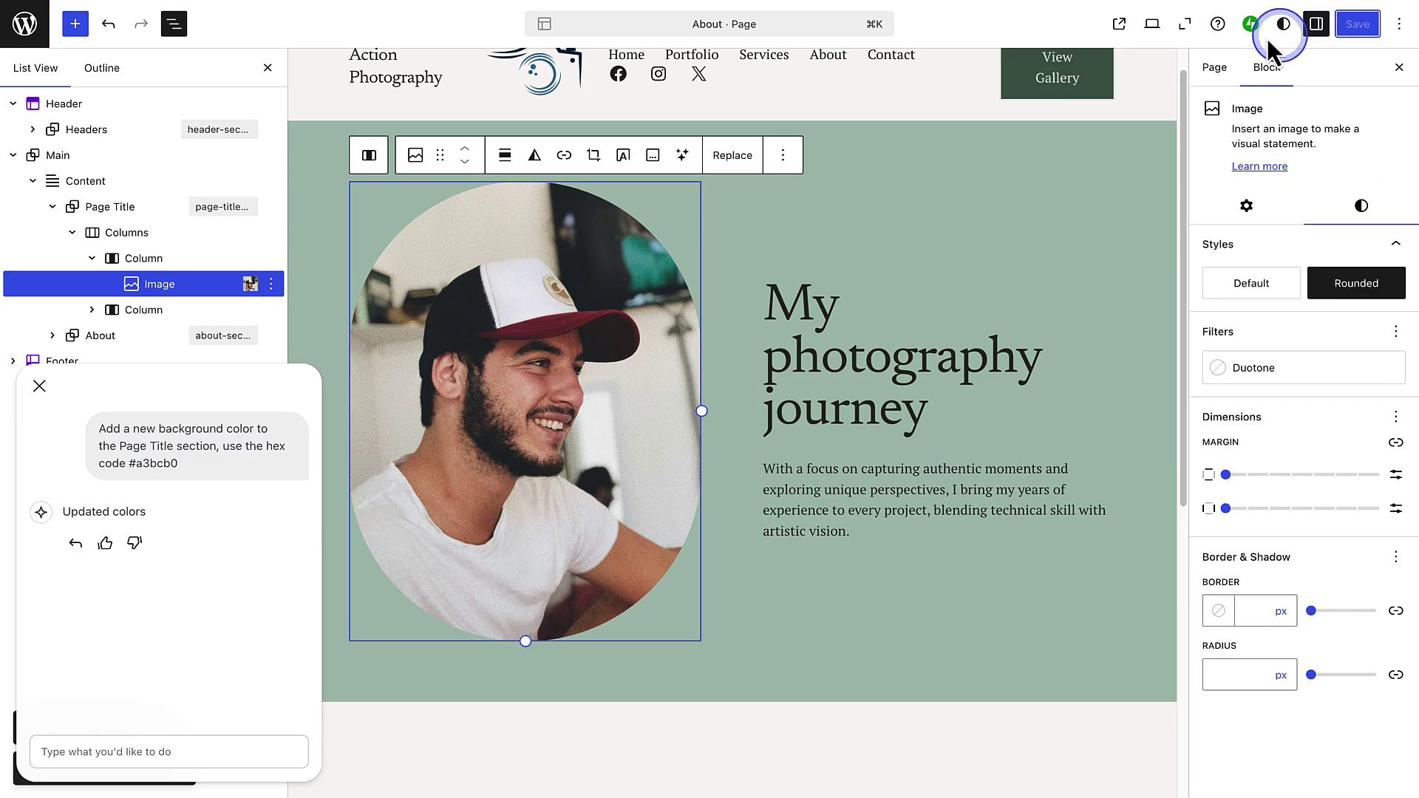
# Step: Leave the About page editor and reopen the Homepage in the Site Editor
pyautogui.click(24, 23)
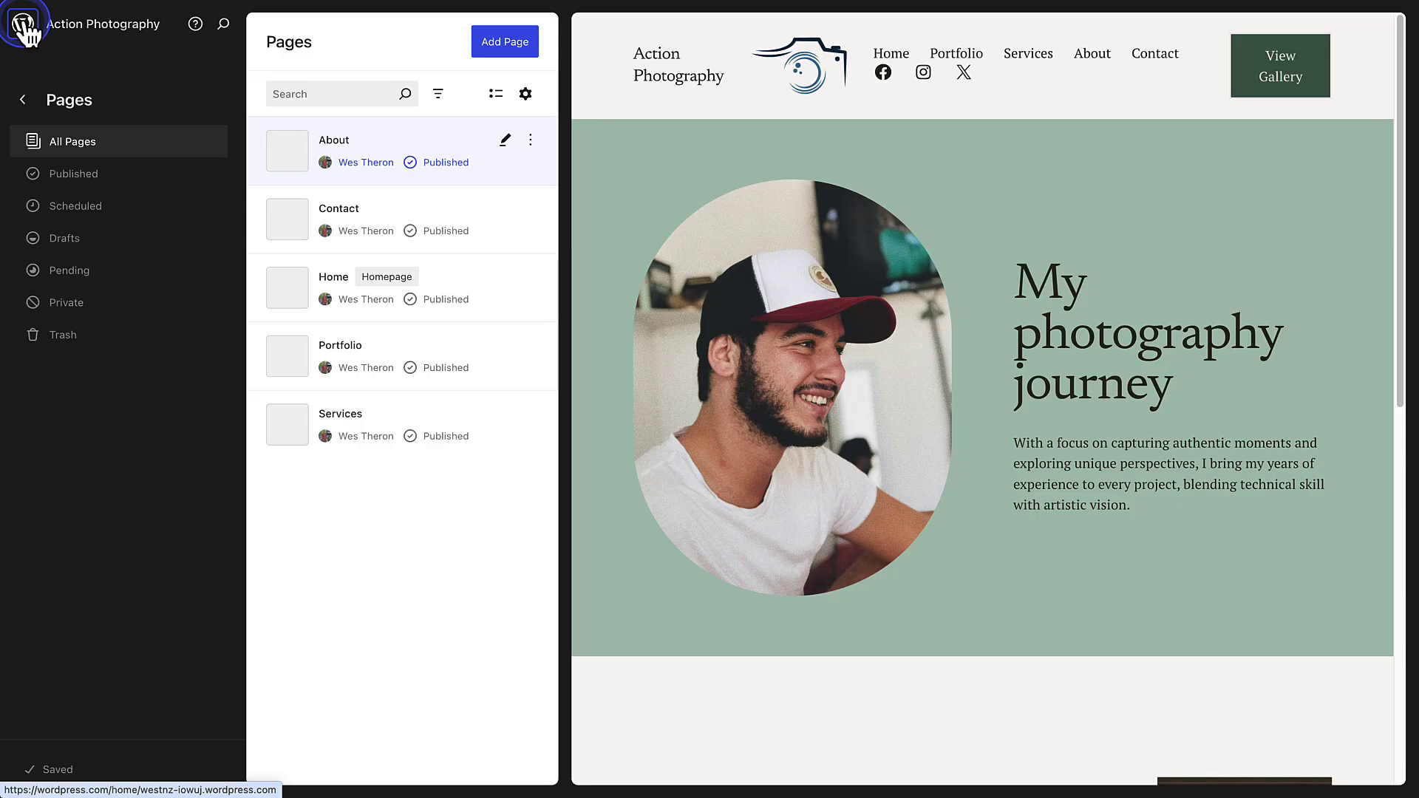
pyautogui.click(24, 24)
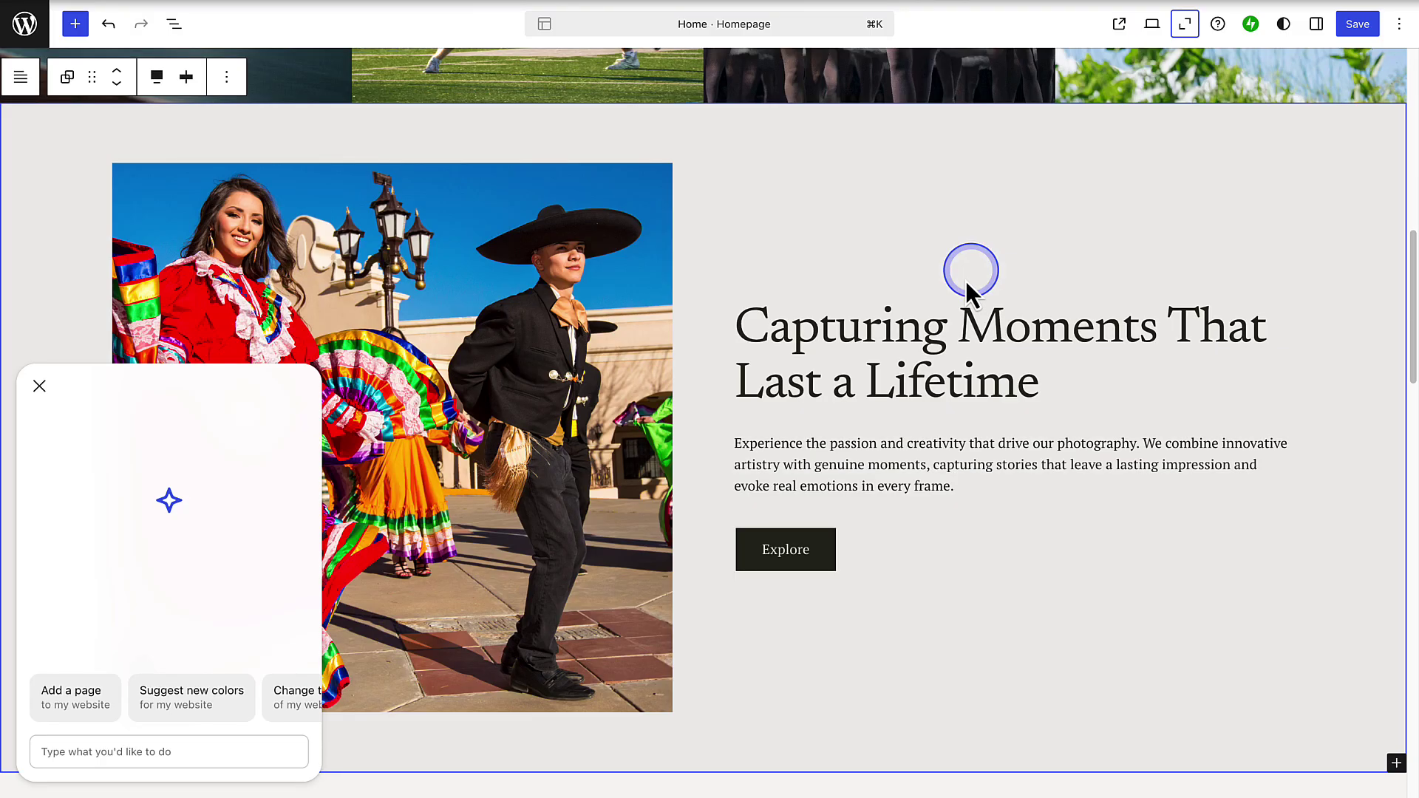
# Step: Have the AI assistant link the homepage Explore button to the Portfolio page (/portfolio/)
pyautogui.click(782, 550)
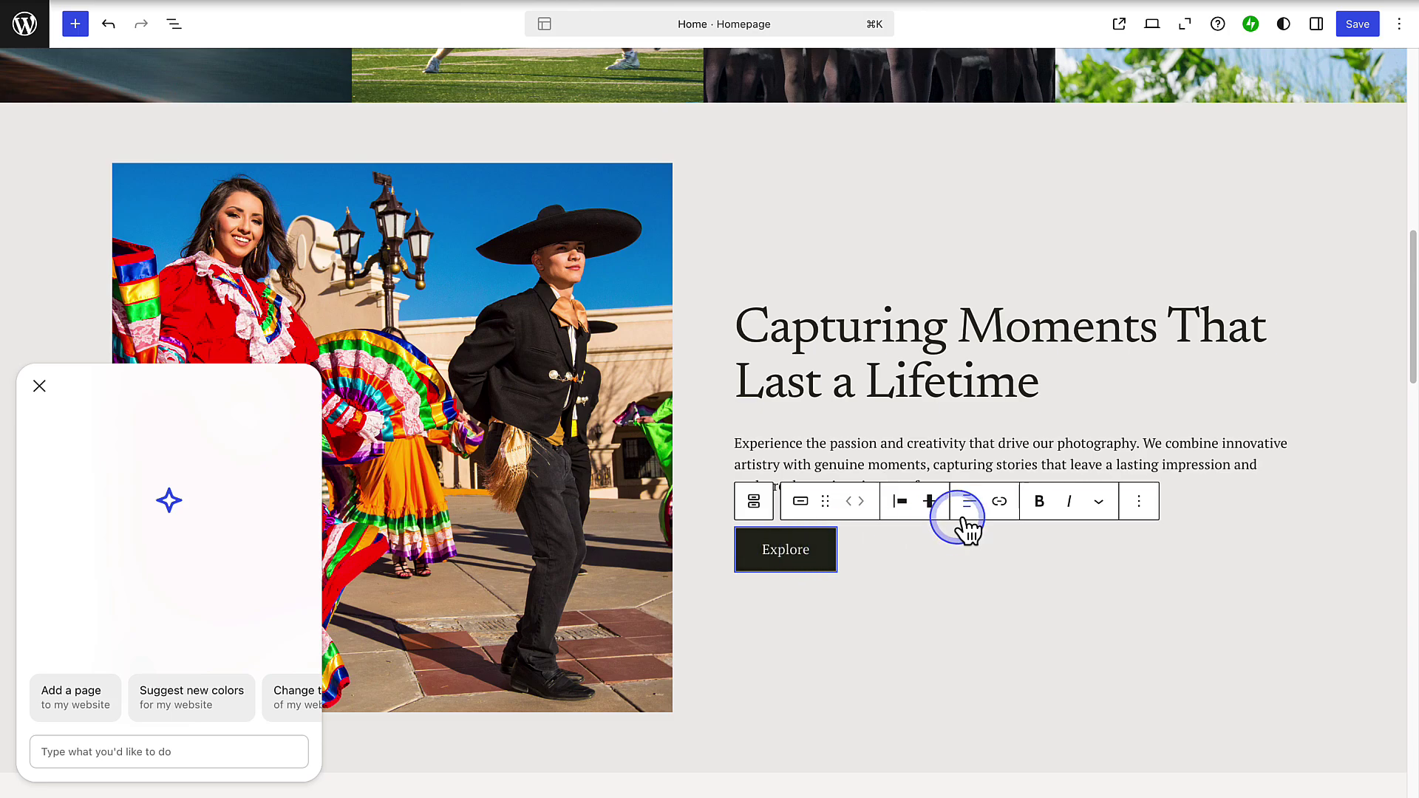
pyautogui.click(999, 501)
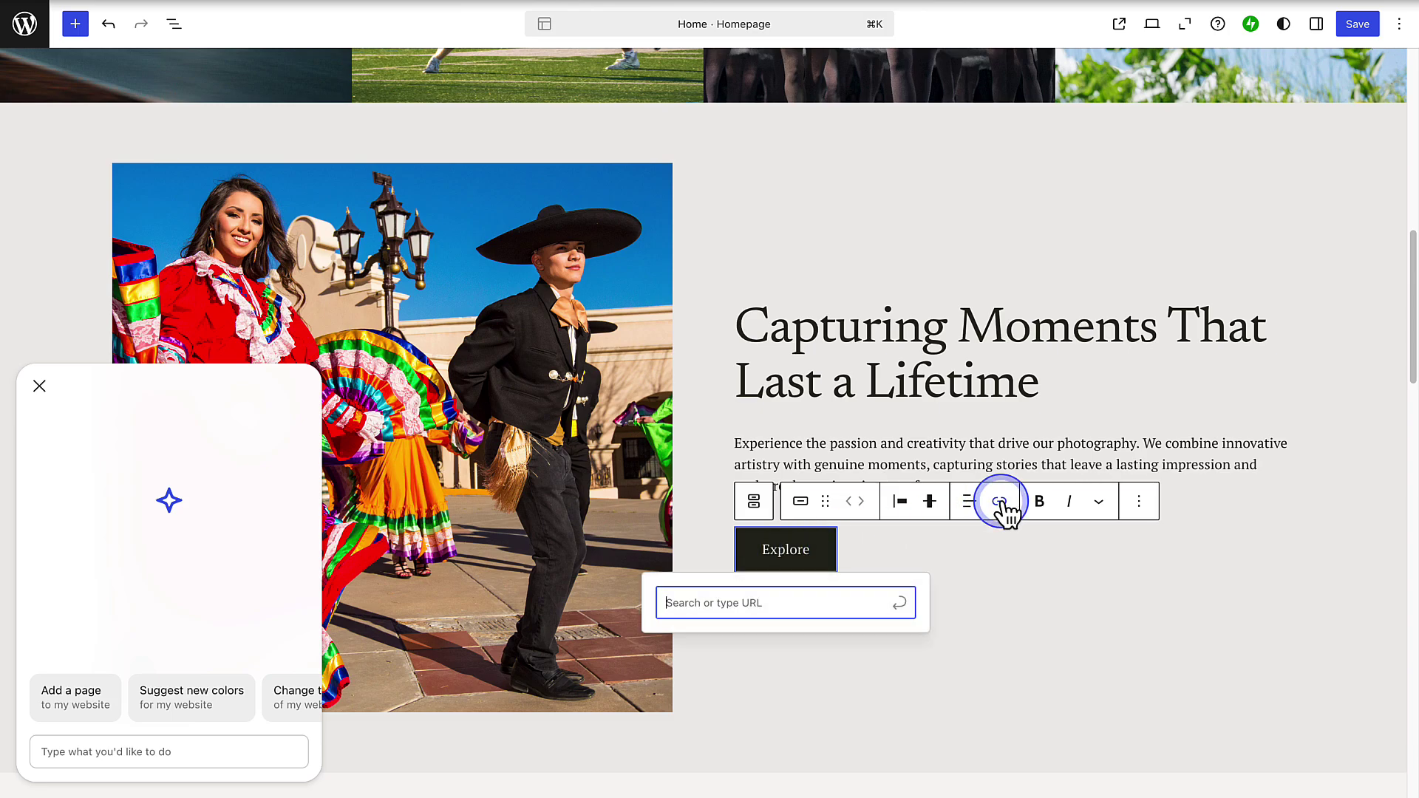
pyautogui.click(781, 550)
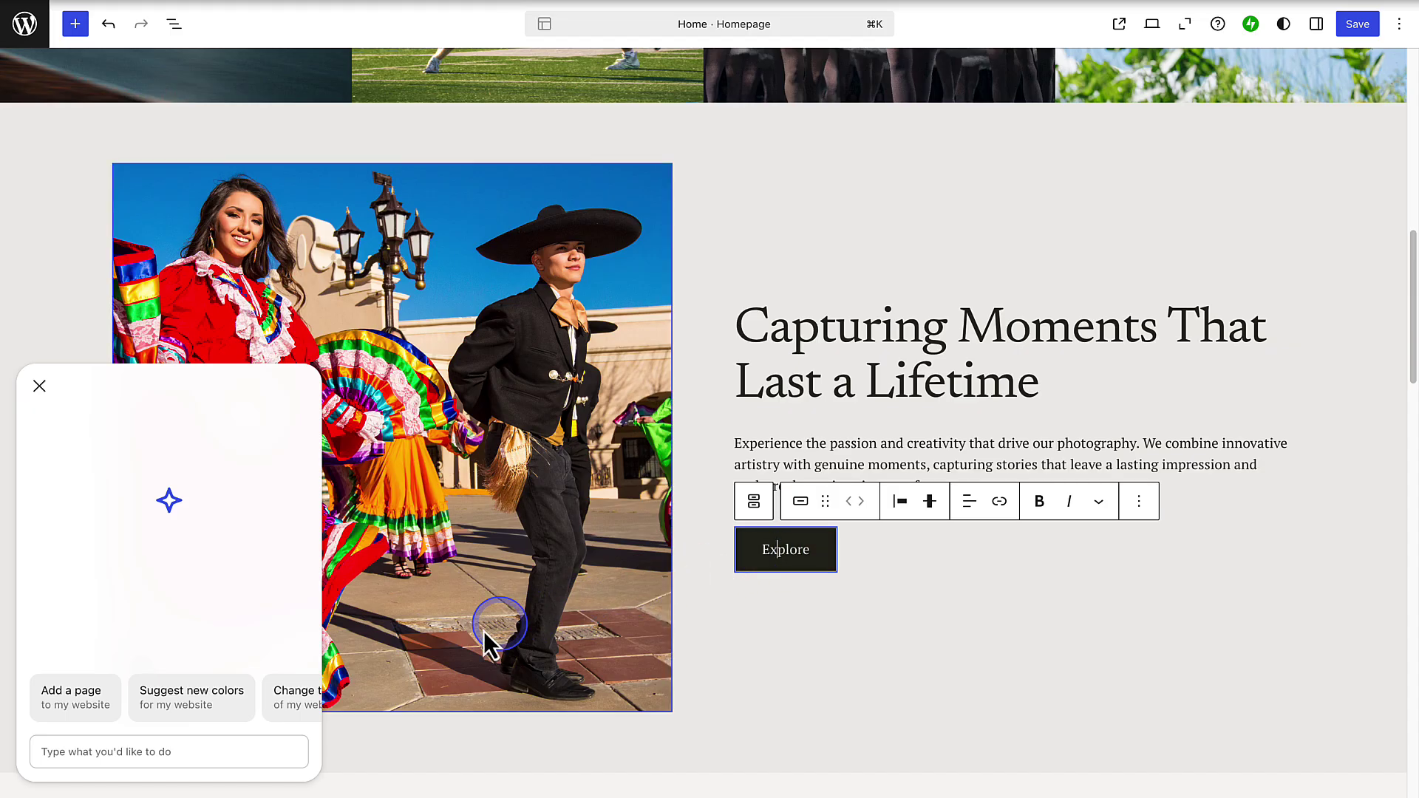
pyautogui.click(177, 752)
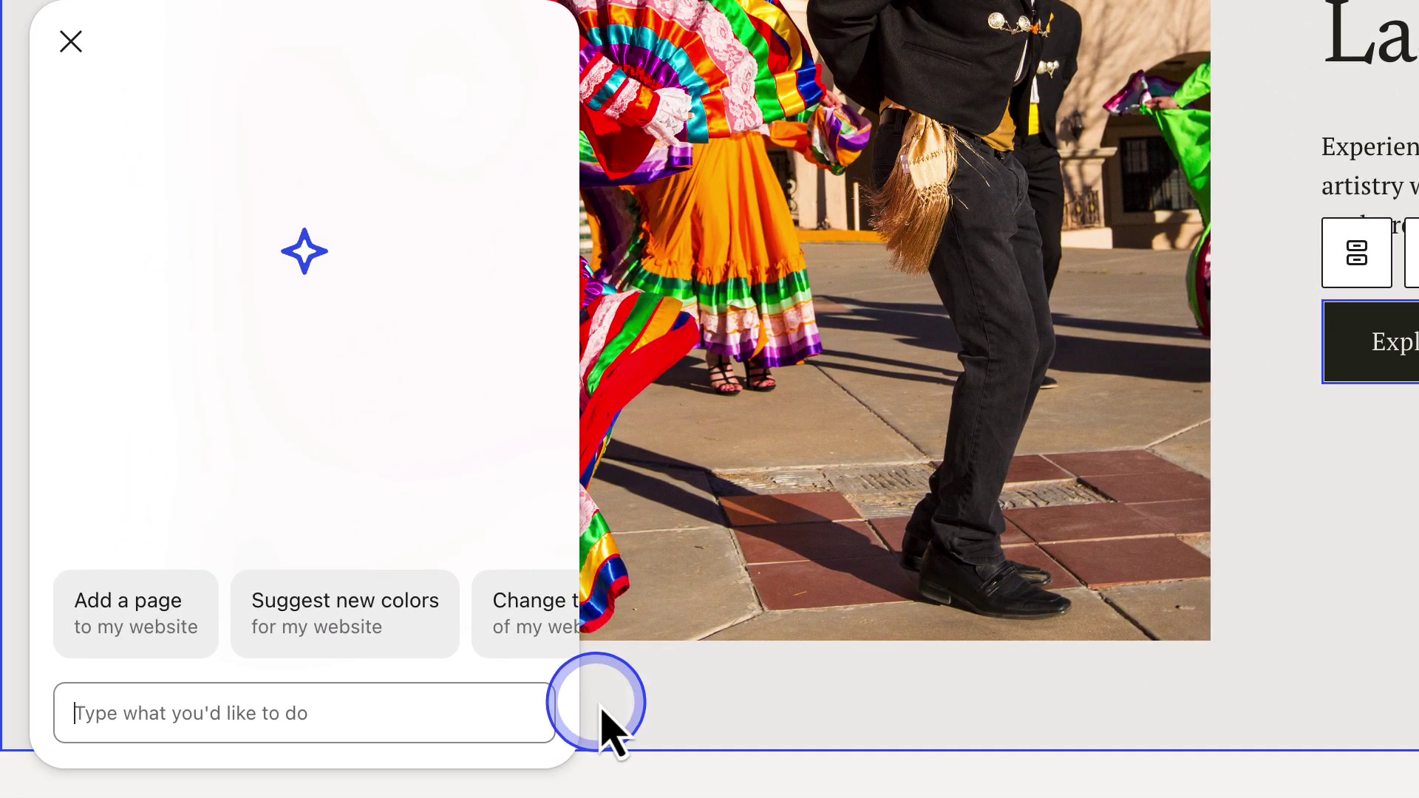
pyautogui.write('Link this buttons block to the Portfolio page')
pyautogui.click(527, 716)
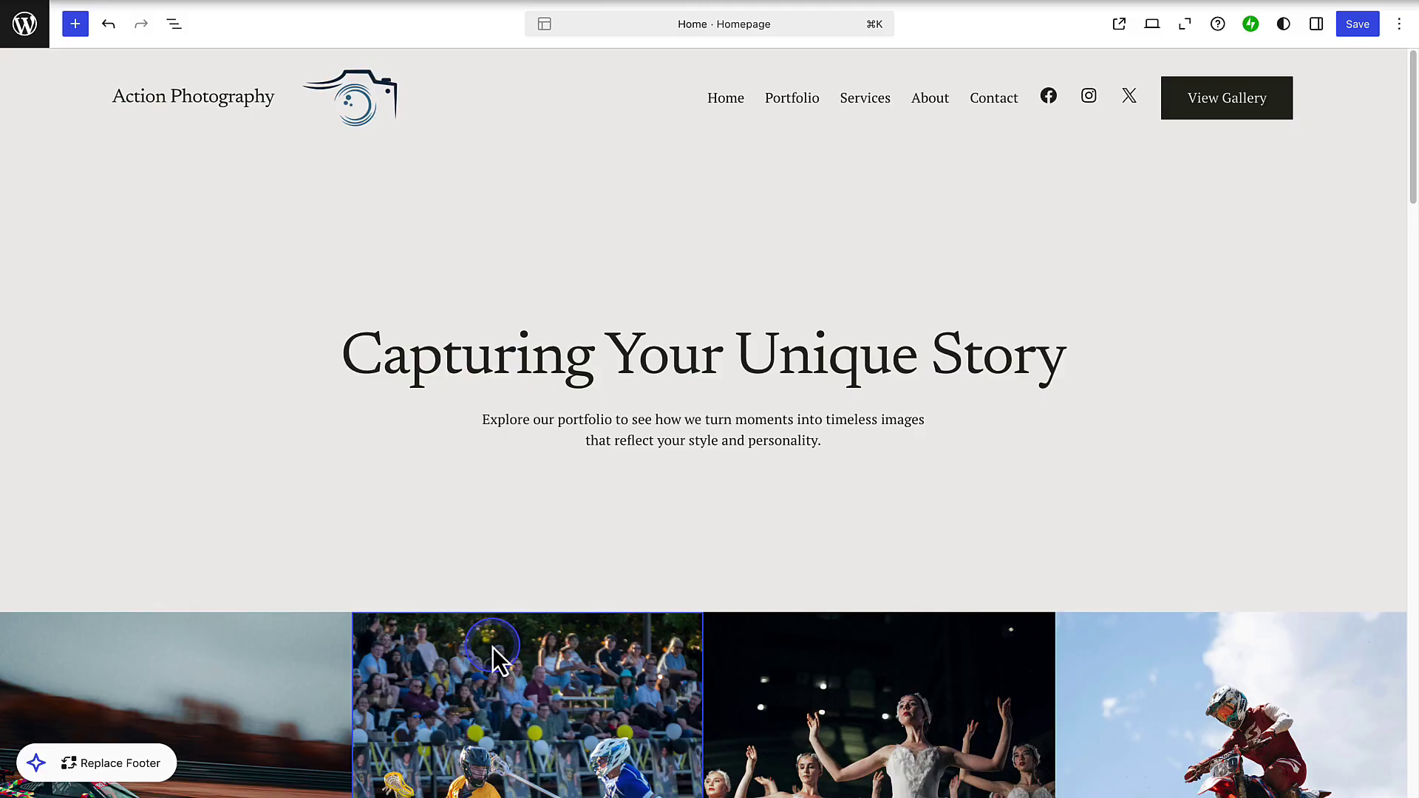
pyautogui.scroll(-10, 494, 649)
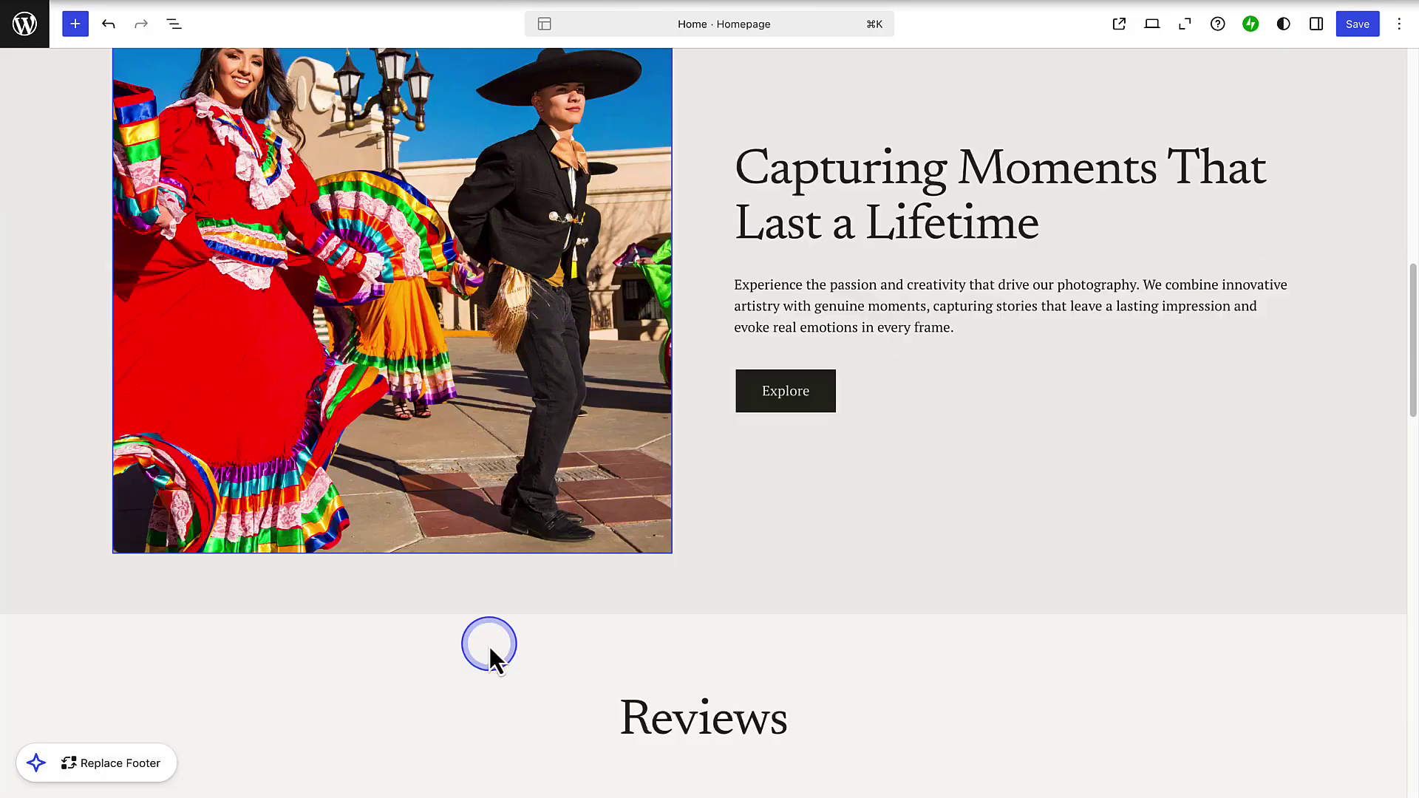
pyautogui.scroll(-10, 489, 647)
pyautogui.scroll(-3, 488, 647)
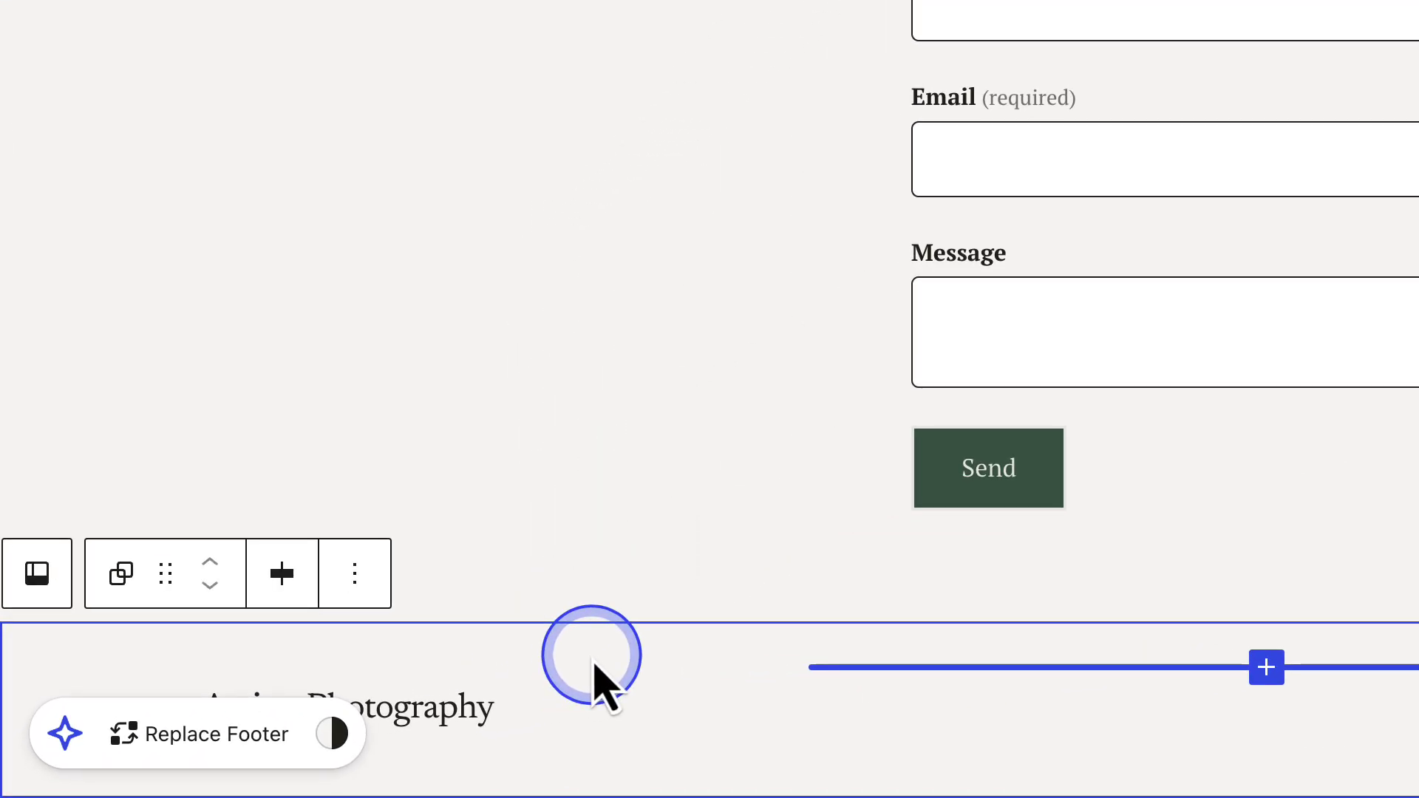
# Step: Replace the footer with pattern 2/7 showing hours, address, phone and social links, then save
pyautogui.click(217, 734)
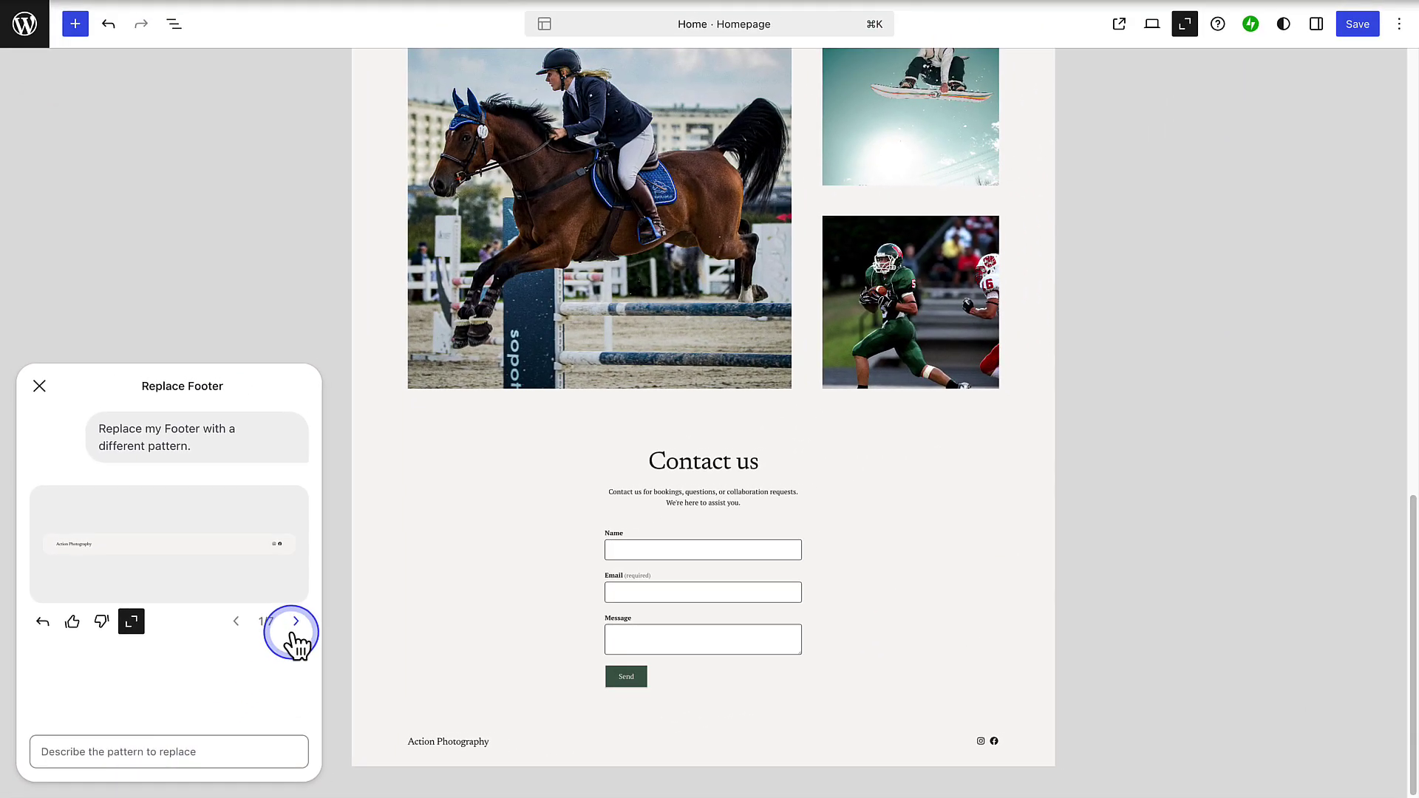
pyautogui.click(296, 622)
pyautogui.scroll(-3, 397, 612)
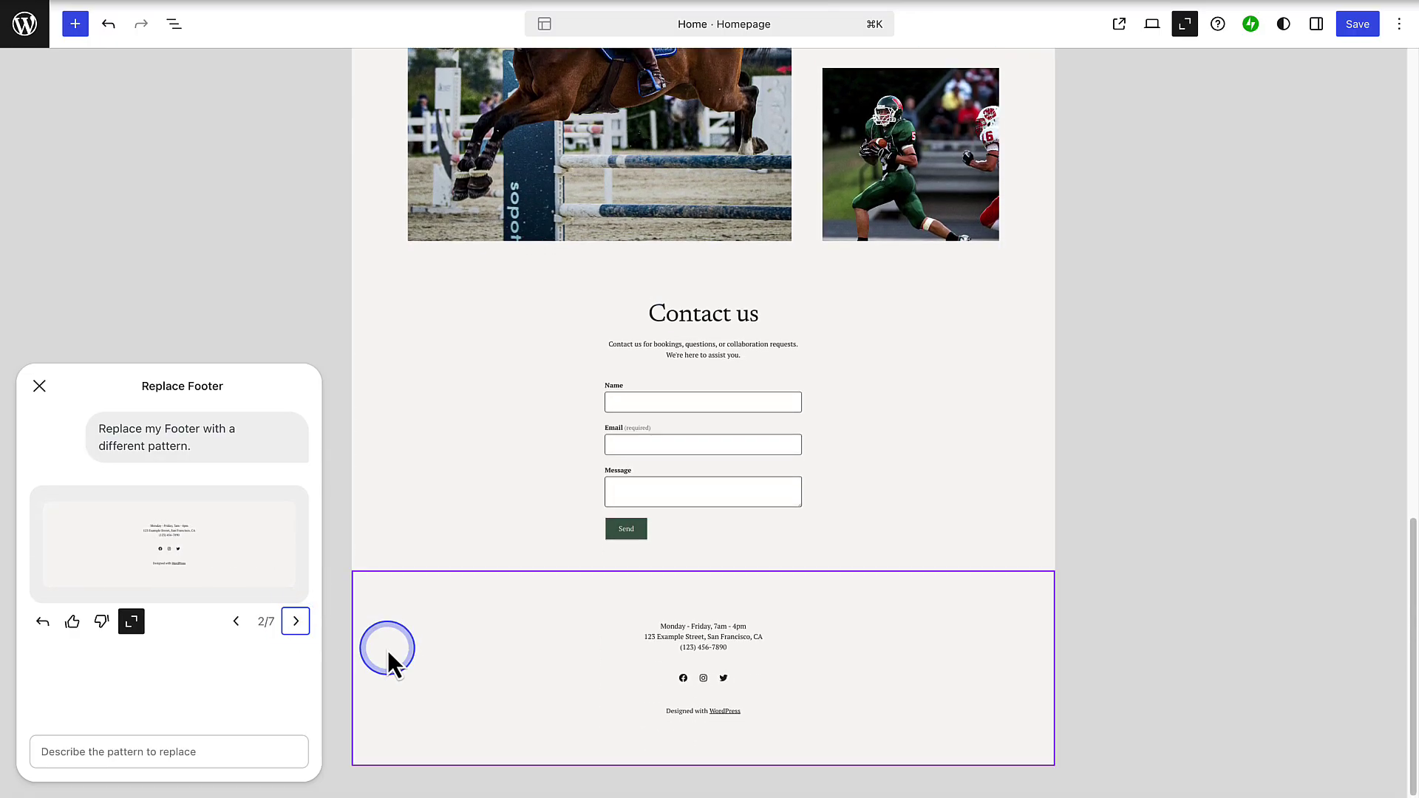
pyautogui.click(1356, 23)
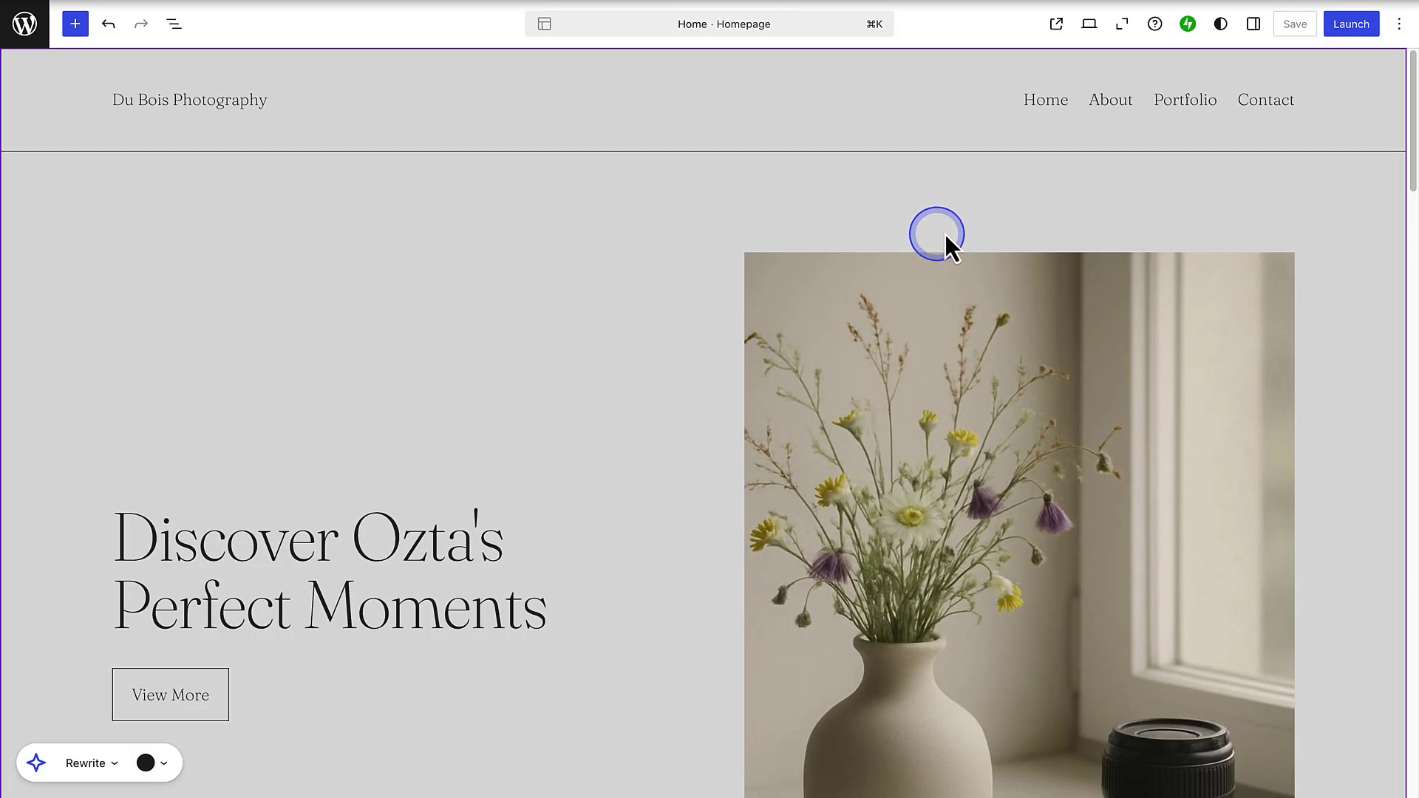
# Step: Start launching the Action Photography site from the editor
pyautogui.click(1351, 25)
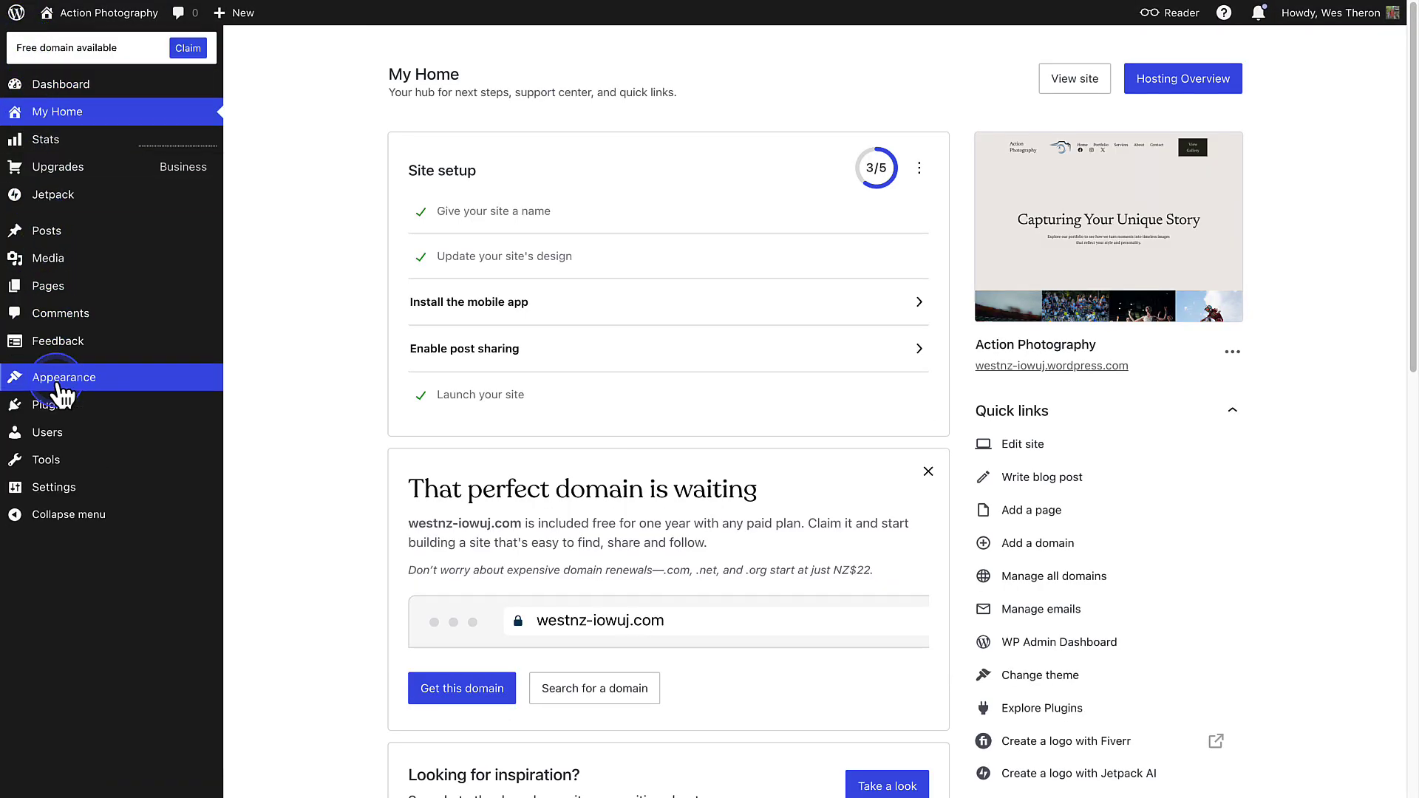
pyautogui.moveTo(53, 487)
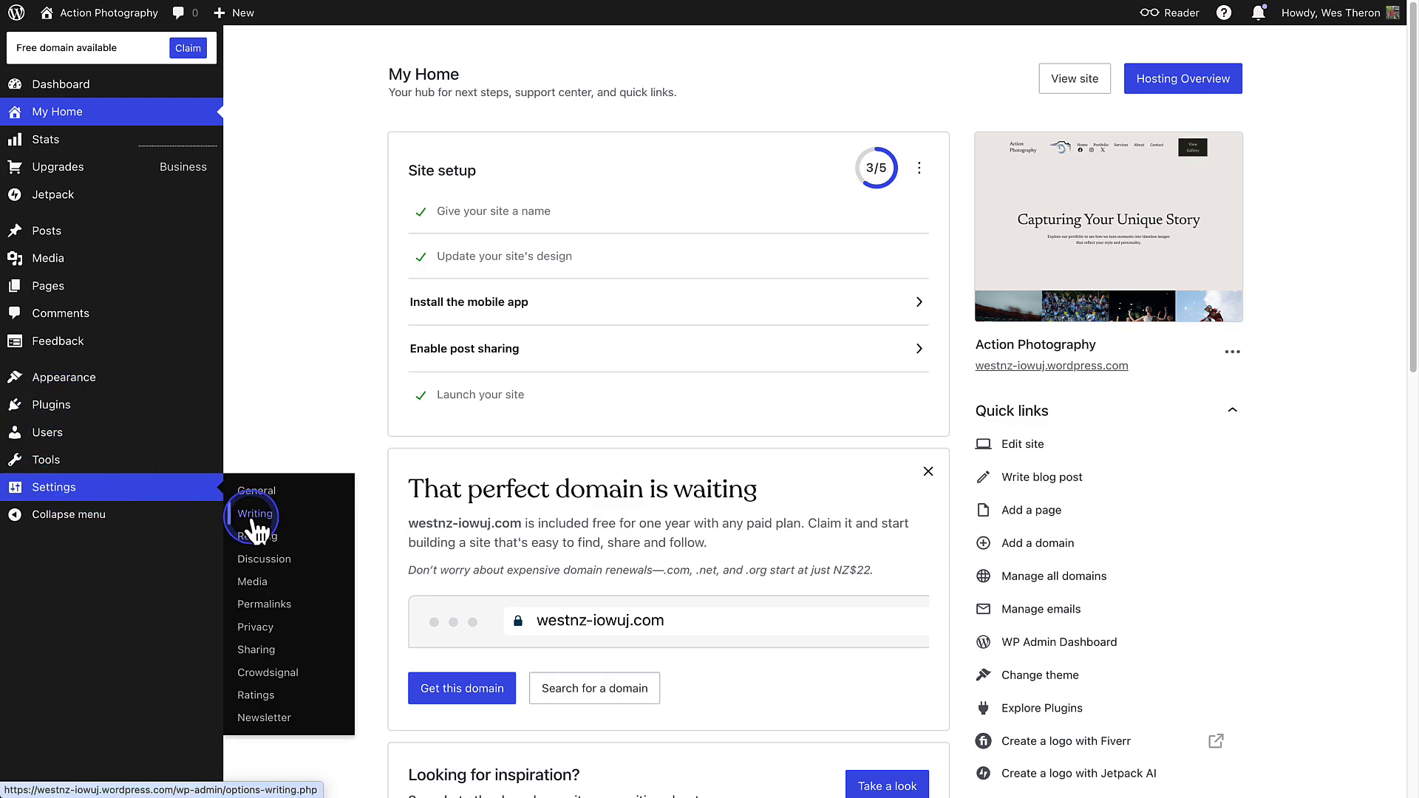
# Step: Set Site visibility to Public in Reading settings and save the changes
pyautogui.click(257, 537)
pyautogui.scroll(-5, 256, 540)
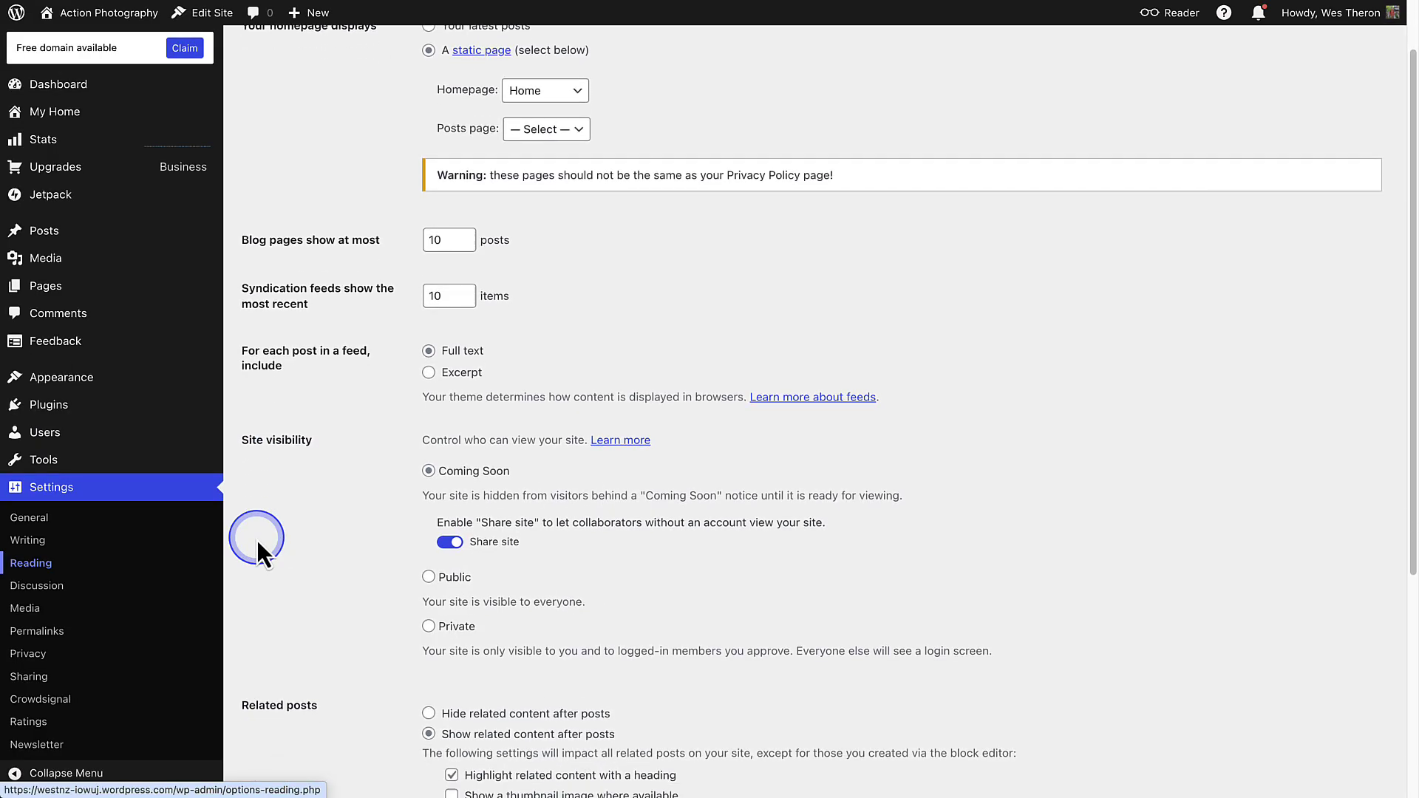
pyautogui.scroll(-5, 255, 540)
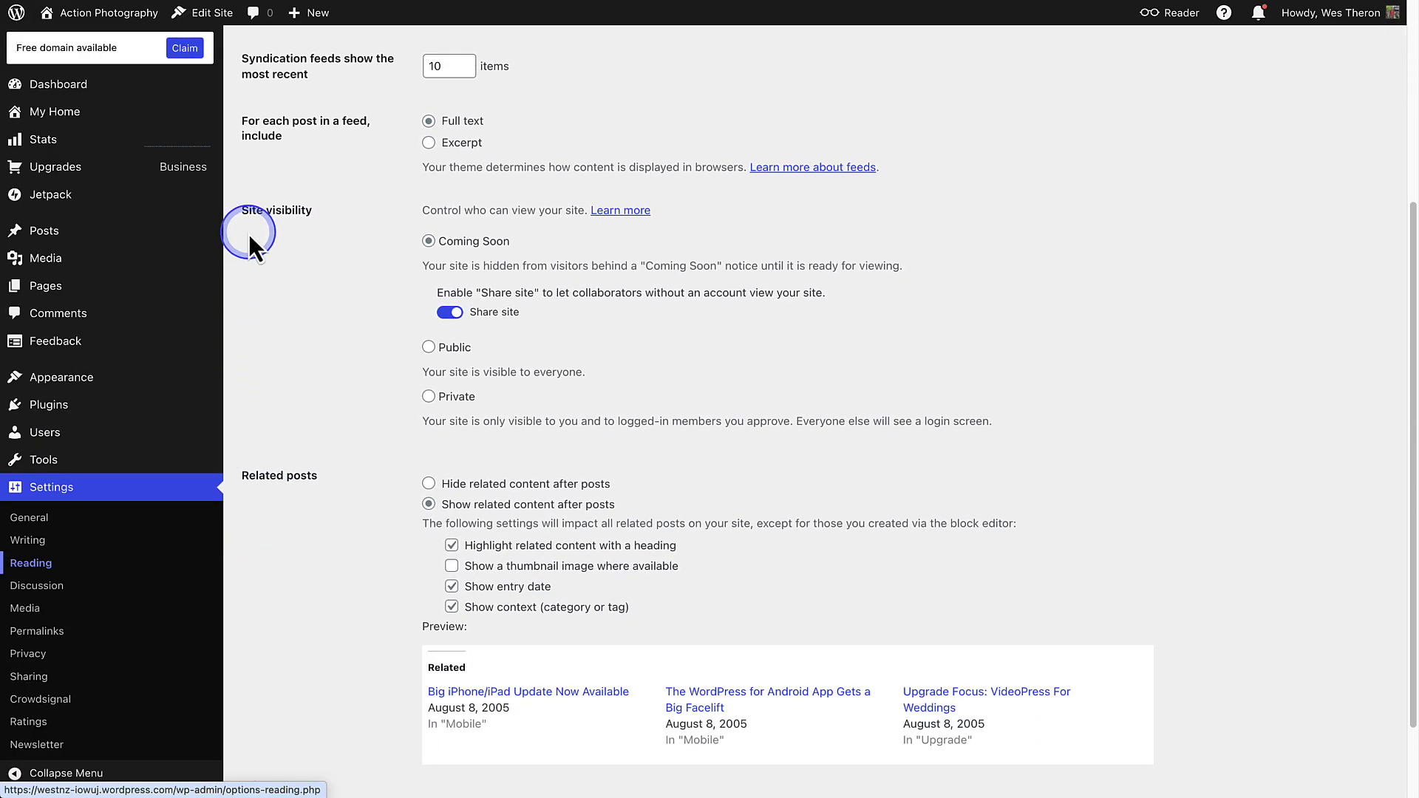
pyautogui.click(428, 348)
pyautogui.scroll(-1, 342, 390)
pyautogui.scroll(-3, 342, 390)
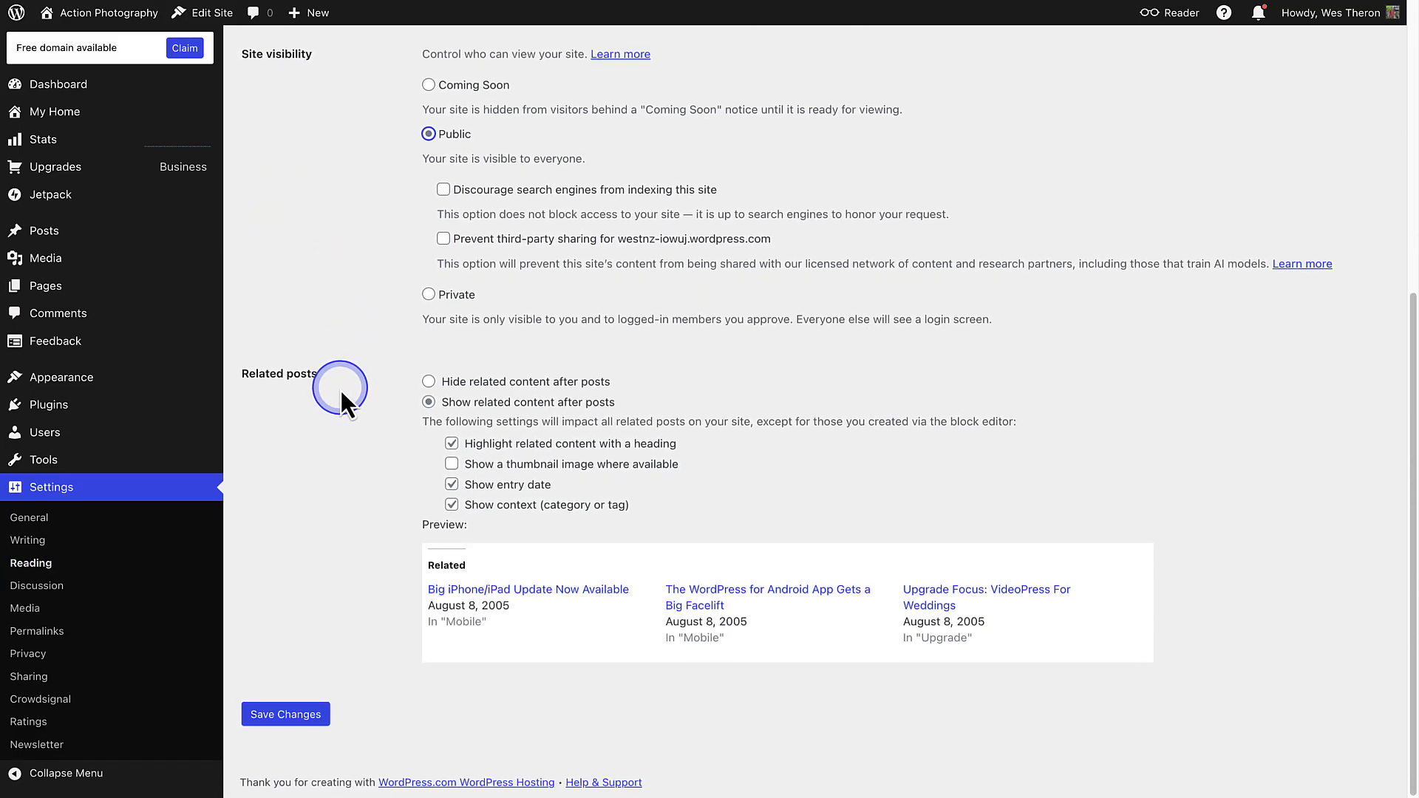
pyautogui.click(286, 713)
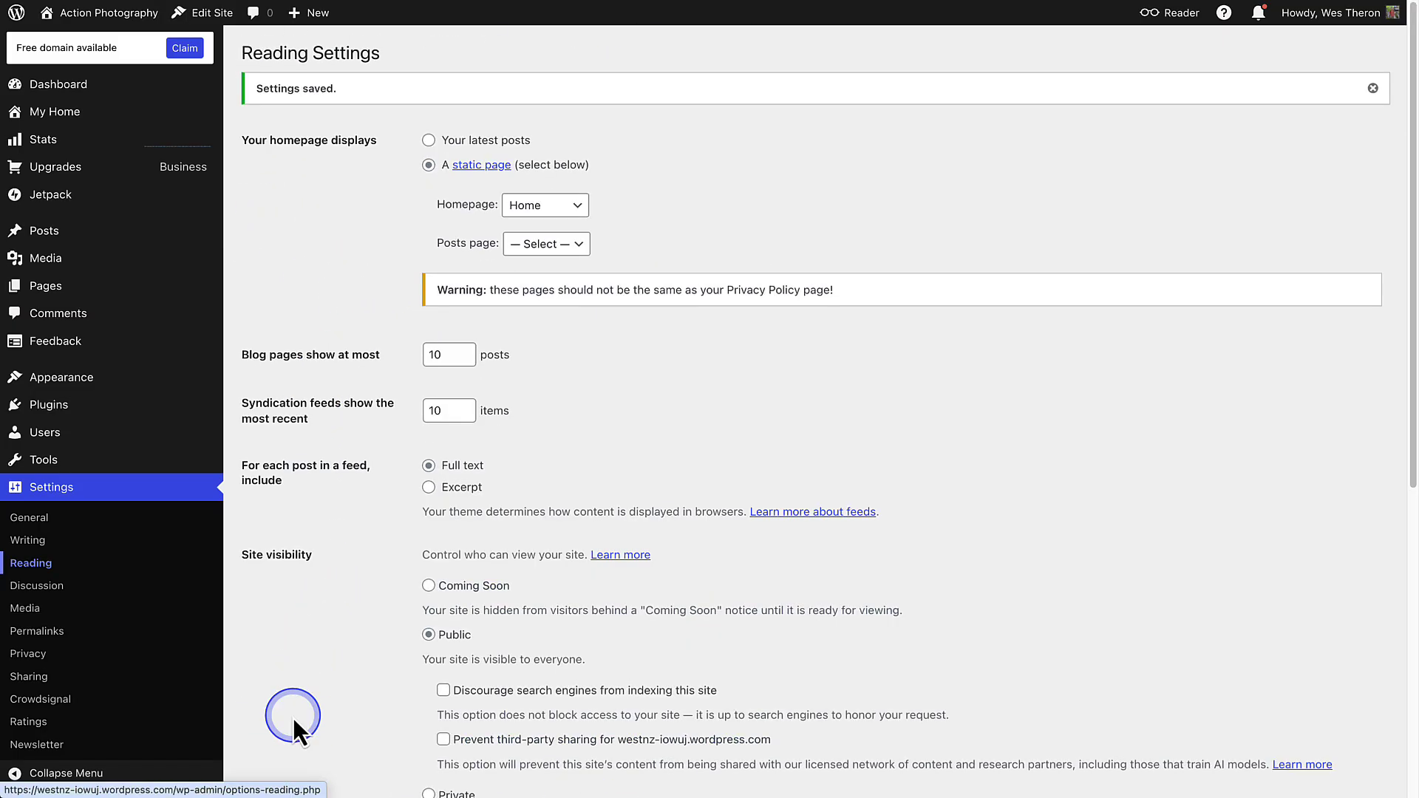